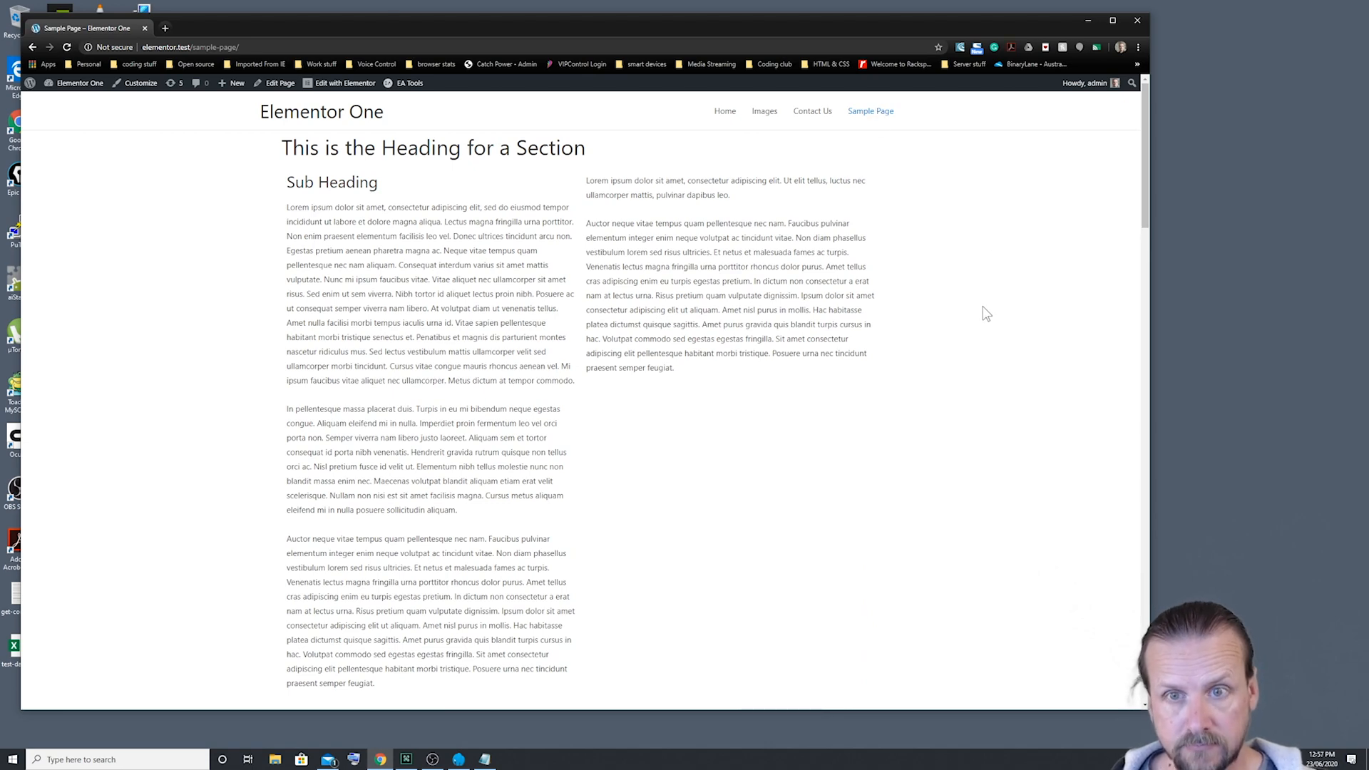
# Sort the Advanced Data Table on the sample page by Name, Age and Star Sign in both directions.
pyautogui.scroll(-7, 951, 342)
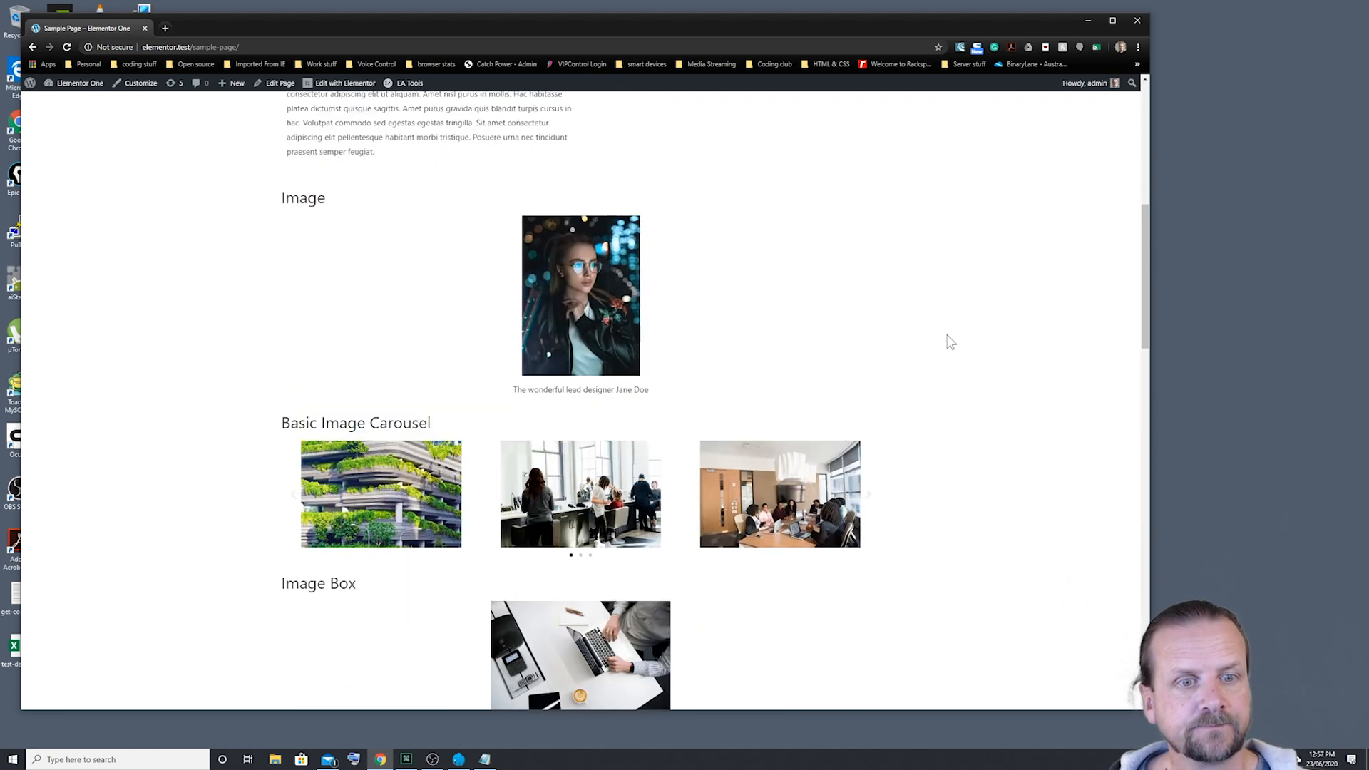
pyautogui.scroll(-12, 950, 342)
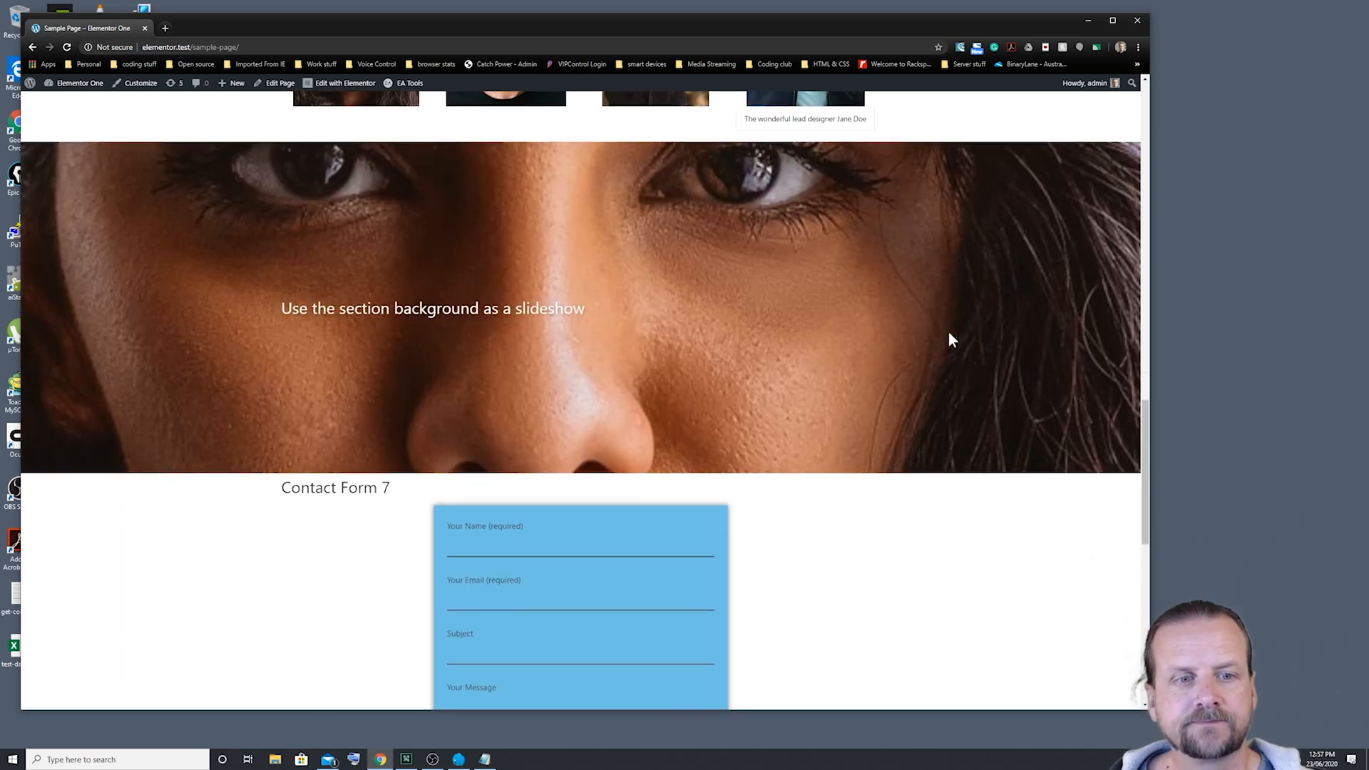
pyautogui.scroll(-10, 950, 342)
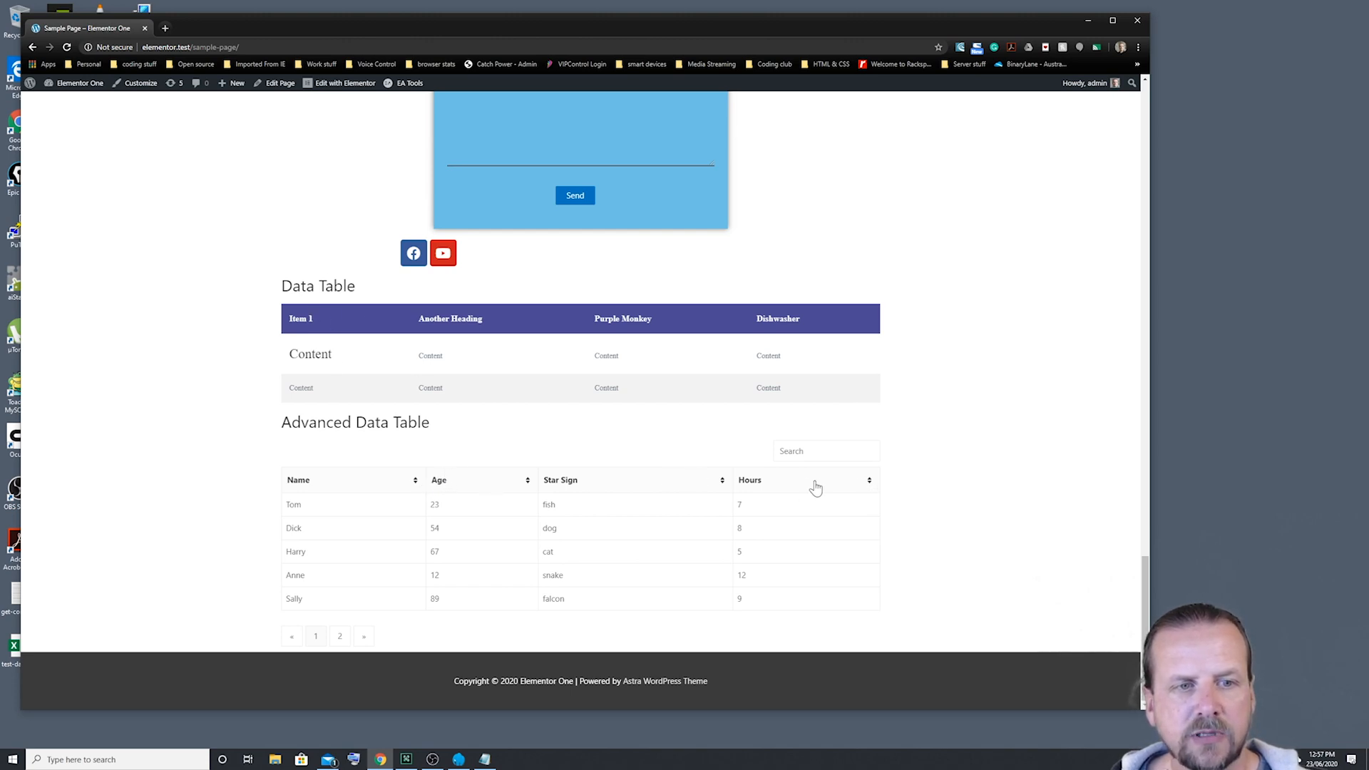
pyautogui.click(415, 480)
pyautogui.click(415, 482)
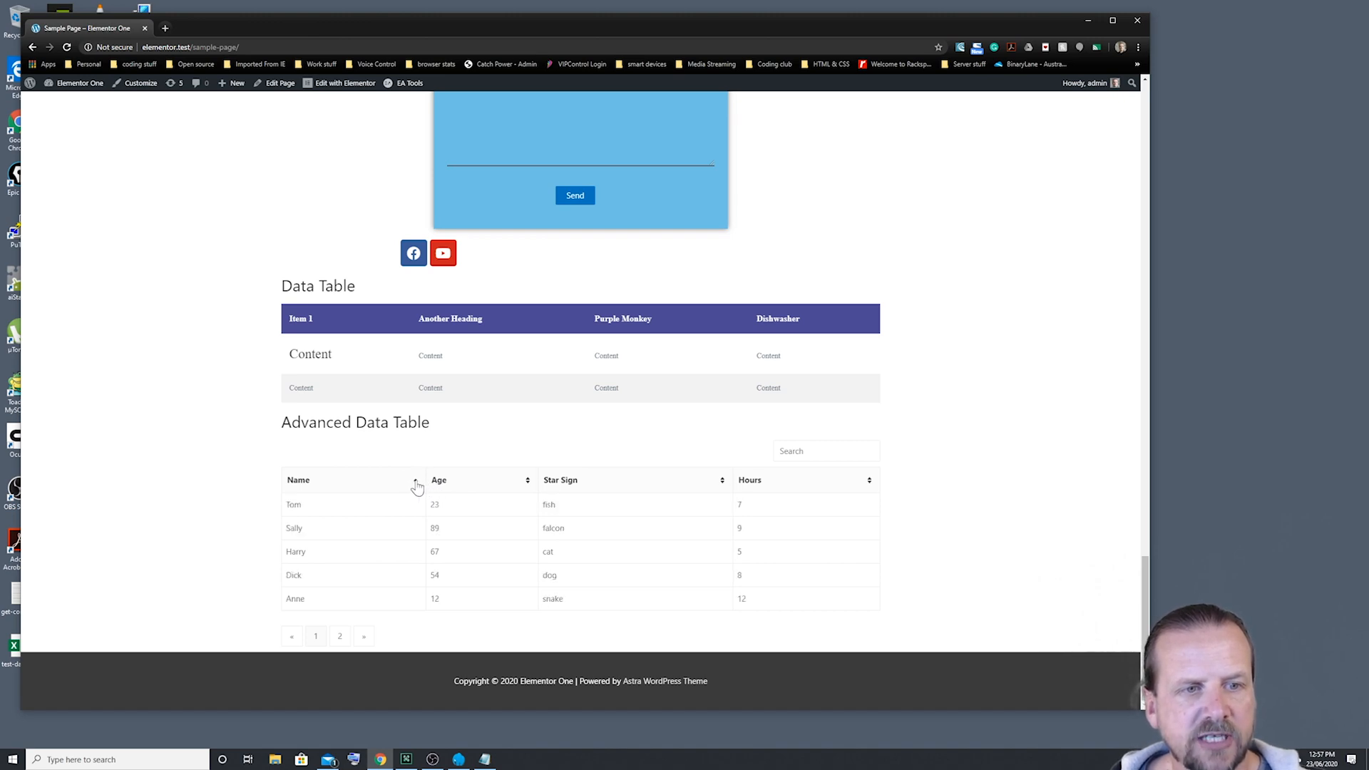
pyautogui.doubleClick(528, 482)
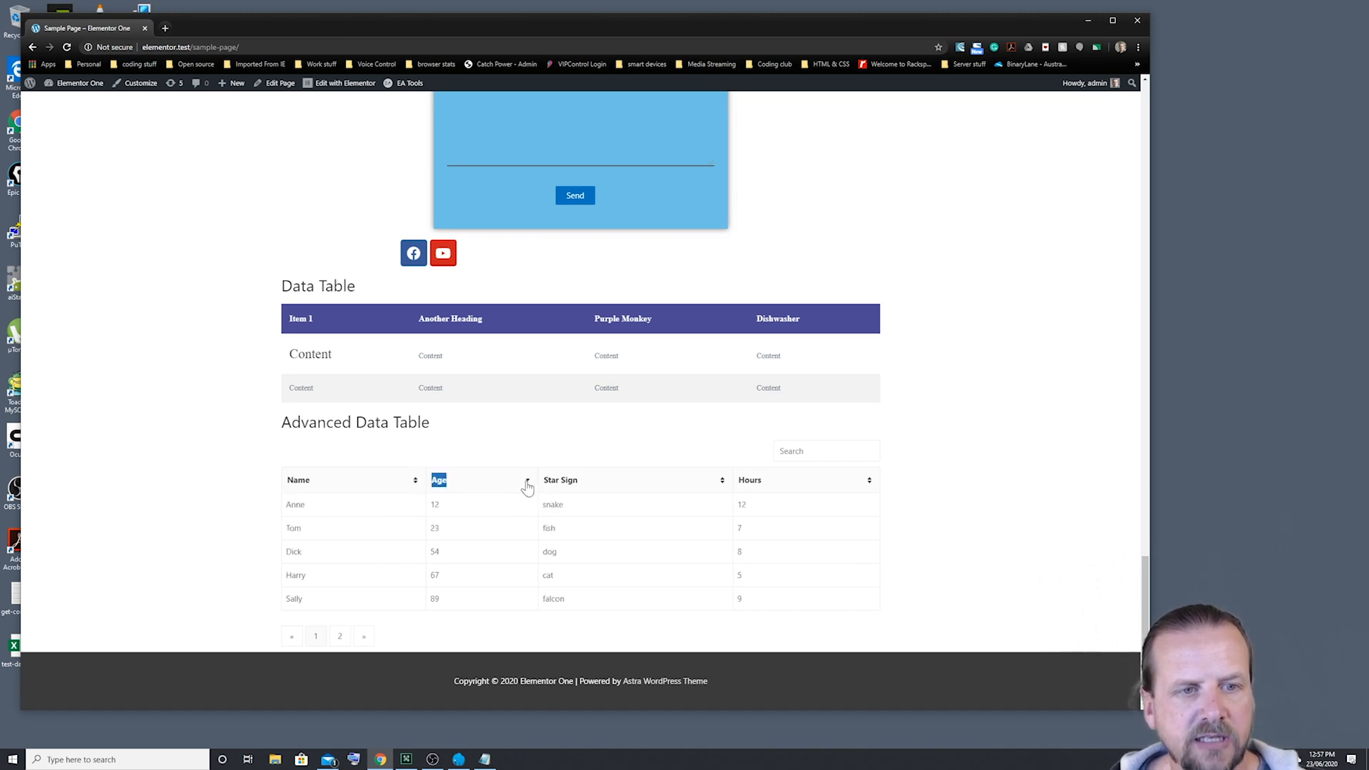
pyautogui.click(528, 482)
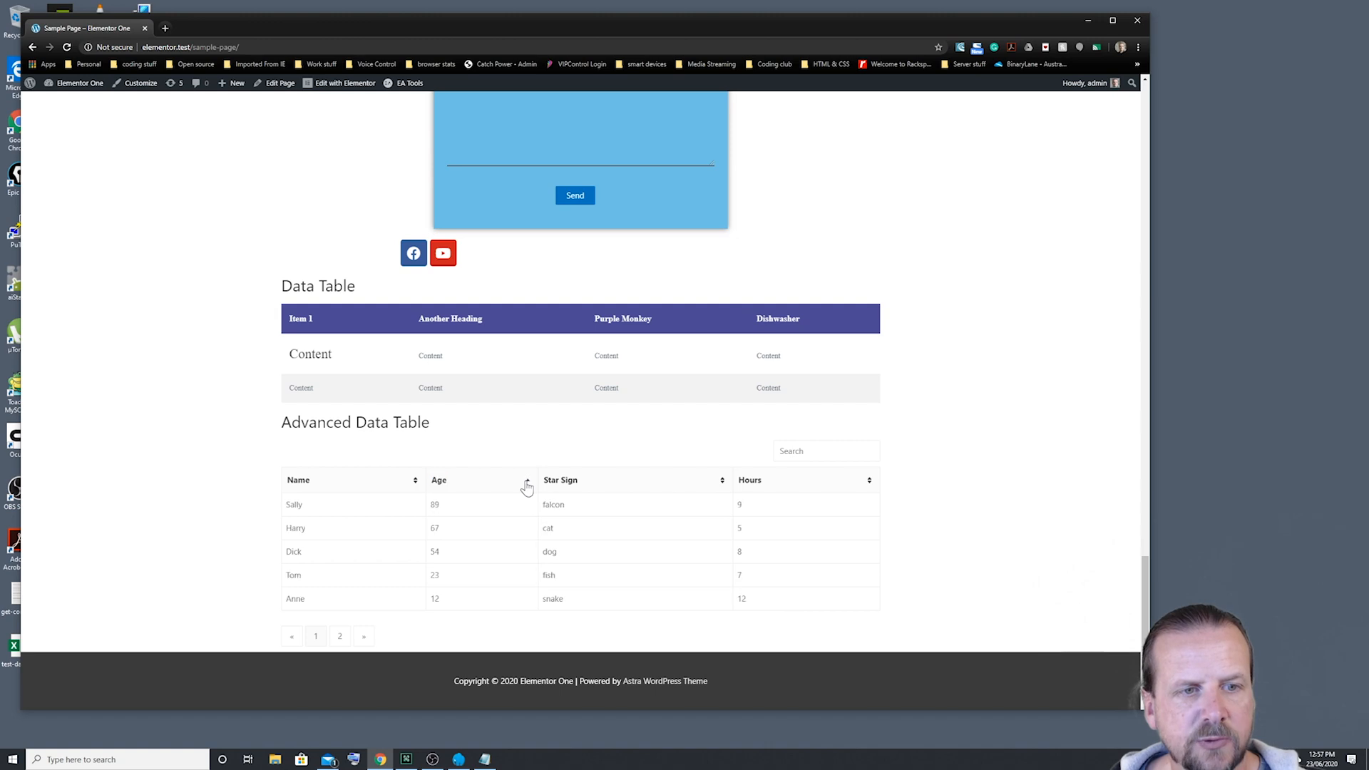
pyautogui.click(722, 481)
pyautogui.click(722, 481)
# Search the Advanced Data Table for "fo", "f" and "23", and clear the search.
pyautogui.click(816, 450)
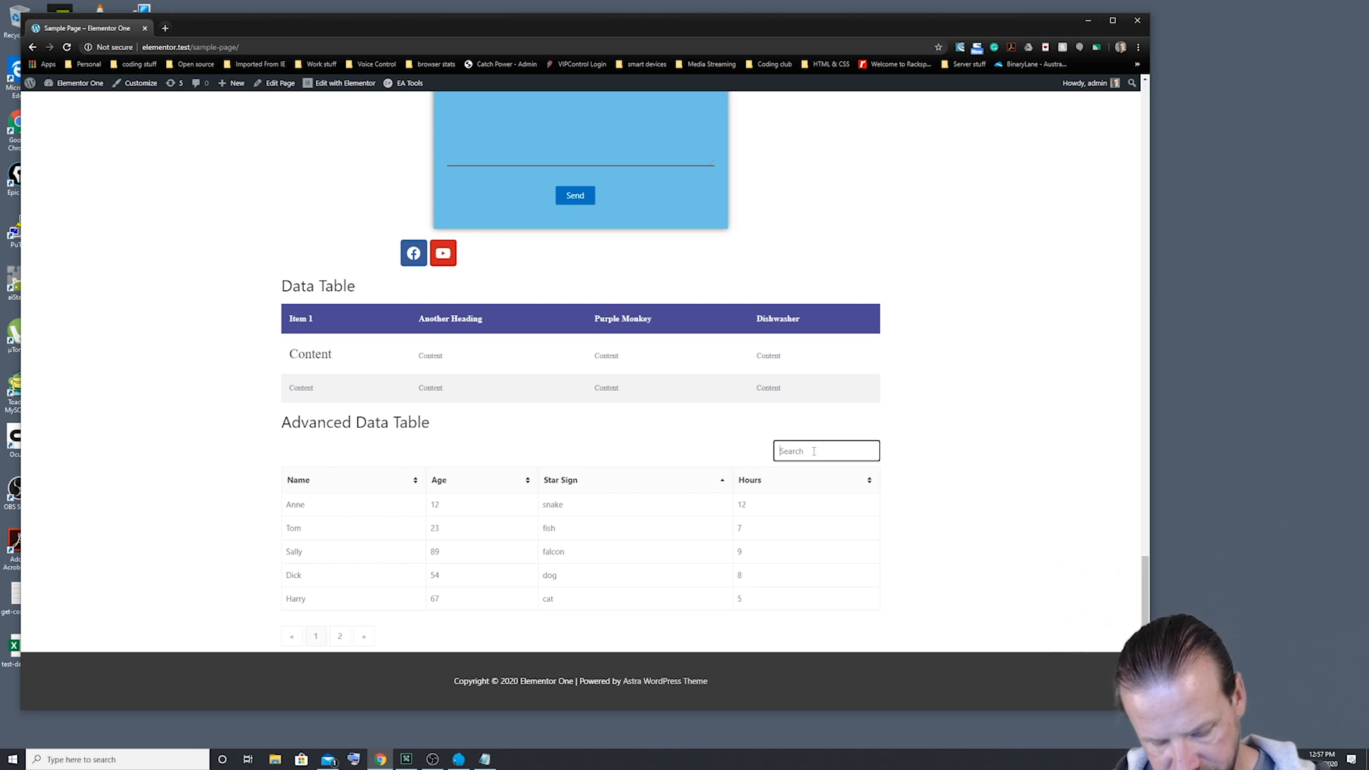
pyautogui.write('fo')
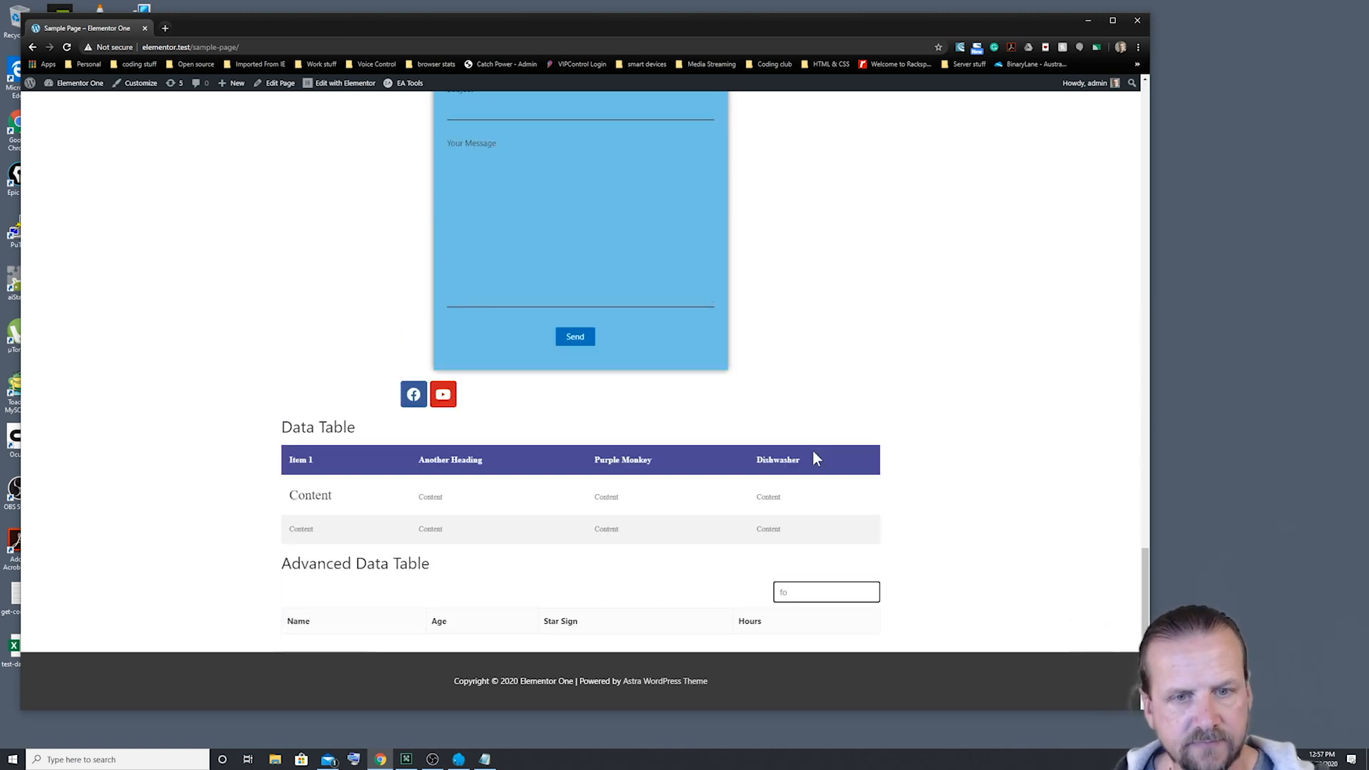
pyautogui.press('BackSpace')
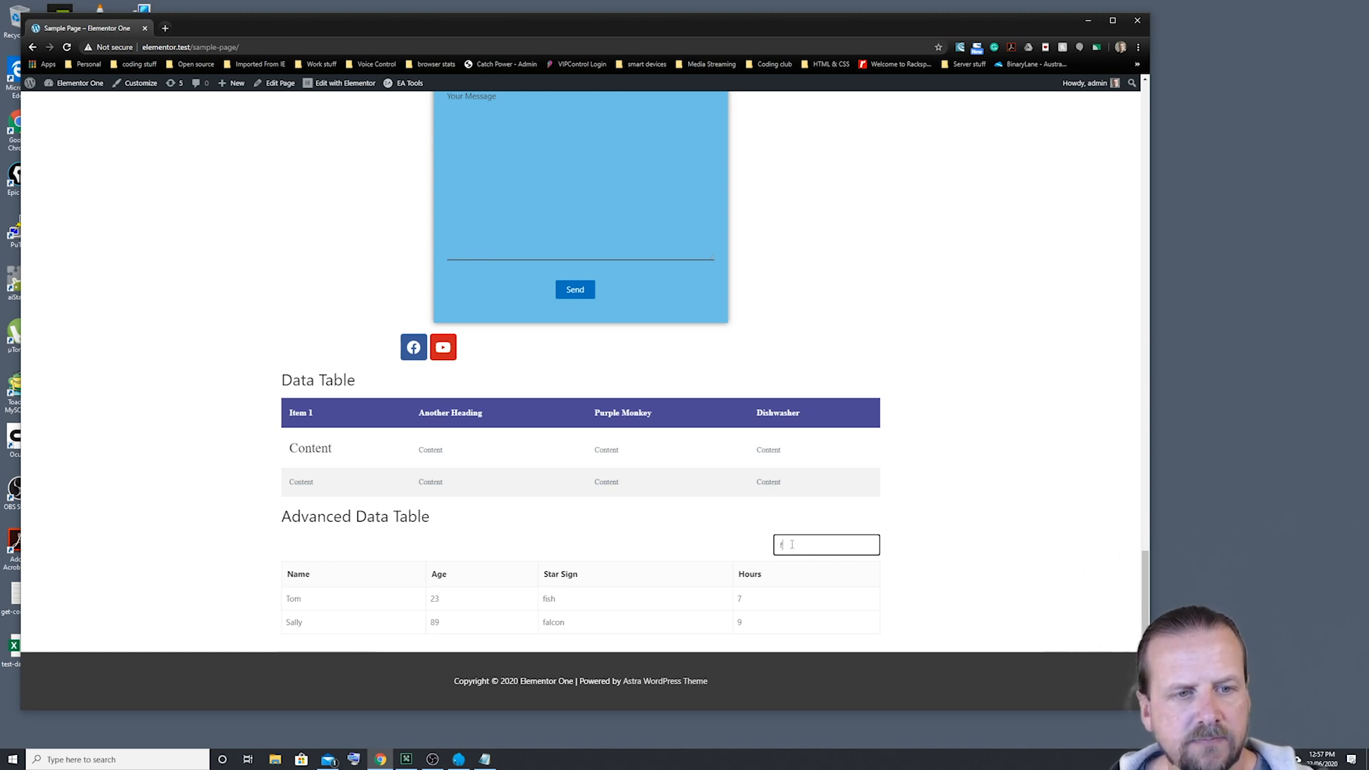
pyautogui.press('BackSpace')
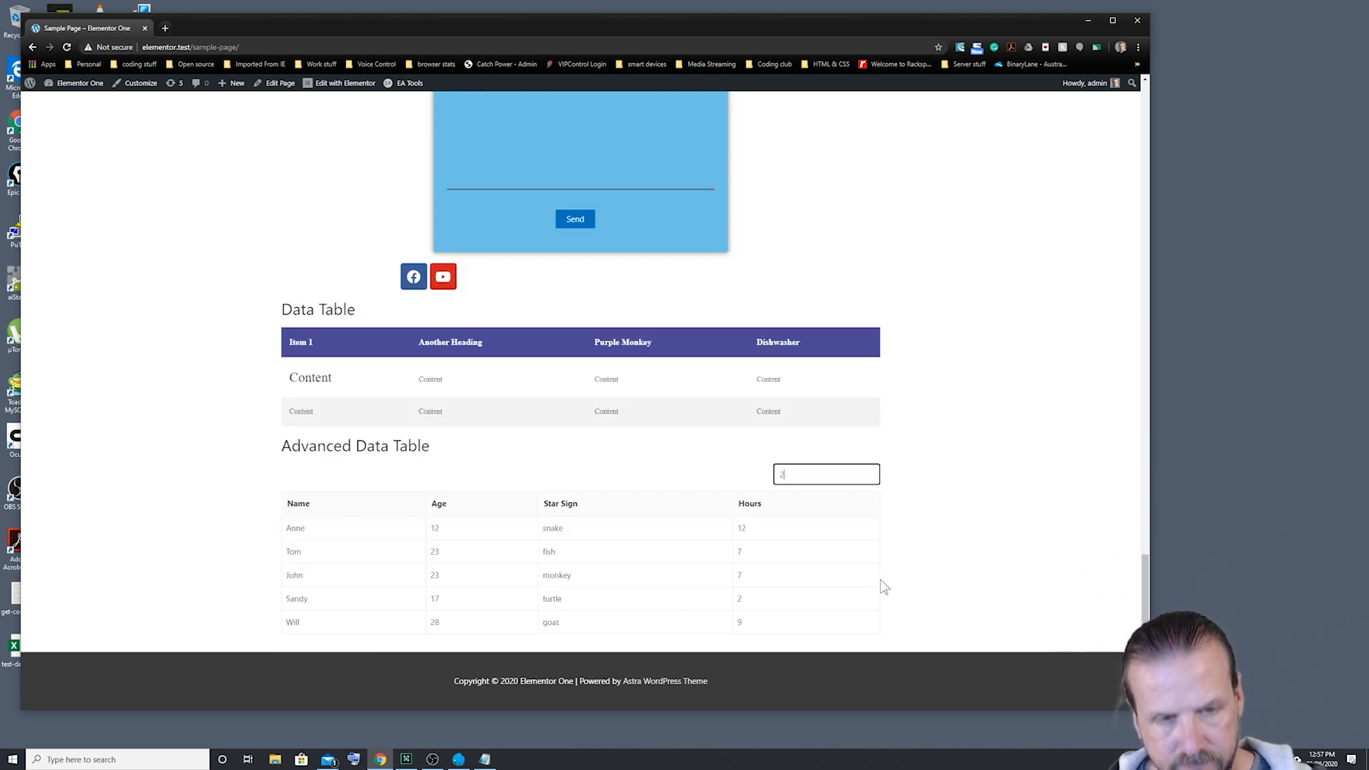
pyautogui.write('23')
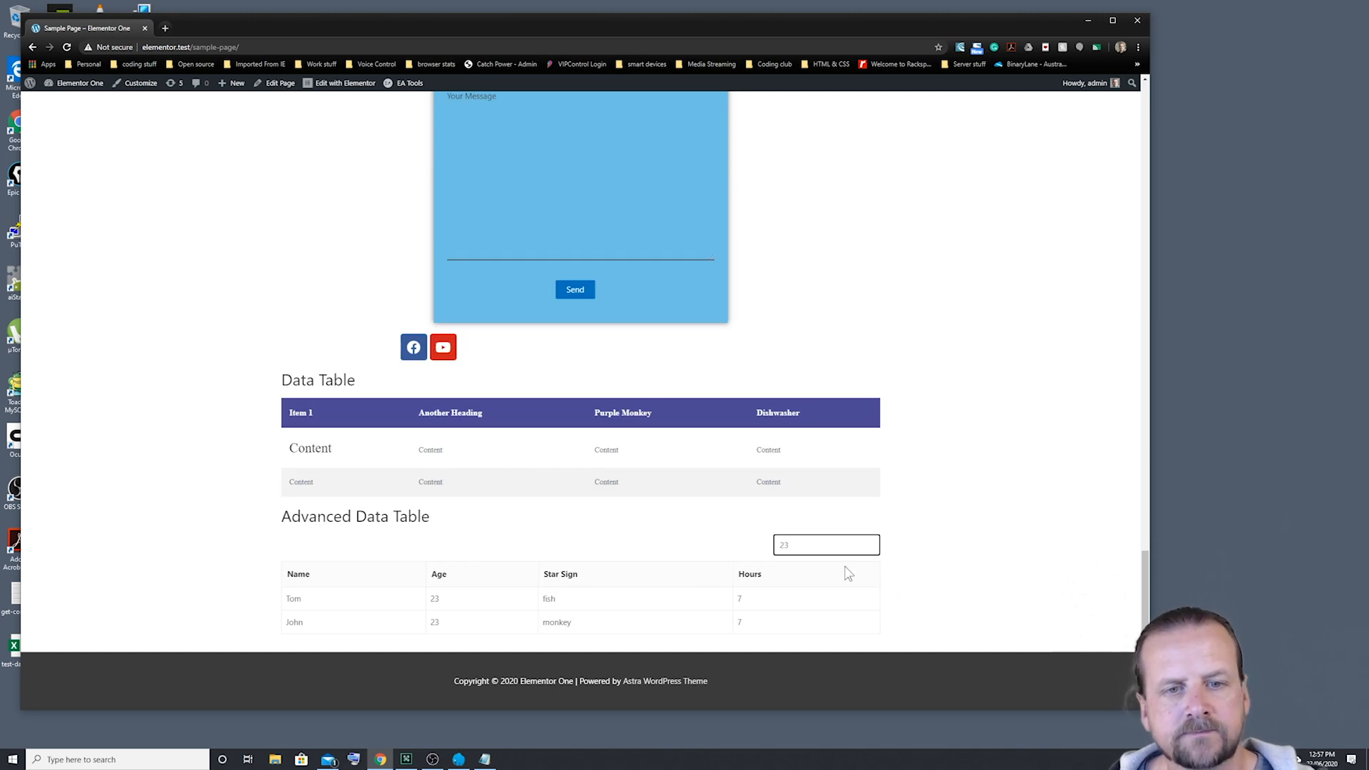
pyautogui.press('BackSpace')
pyautogui.press('BackSpace')
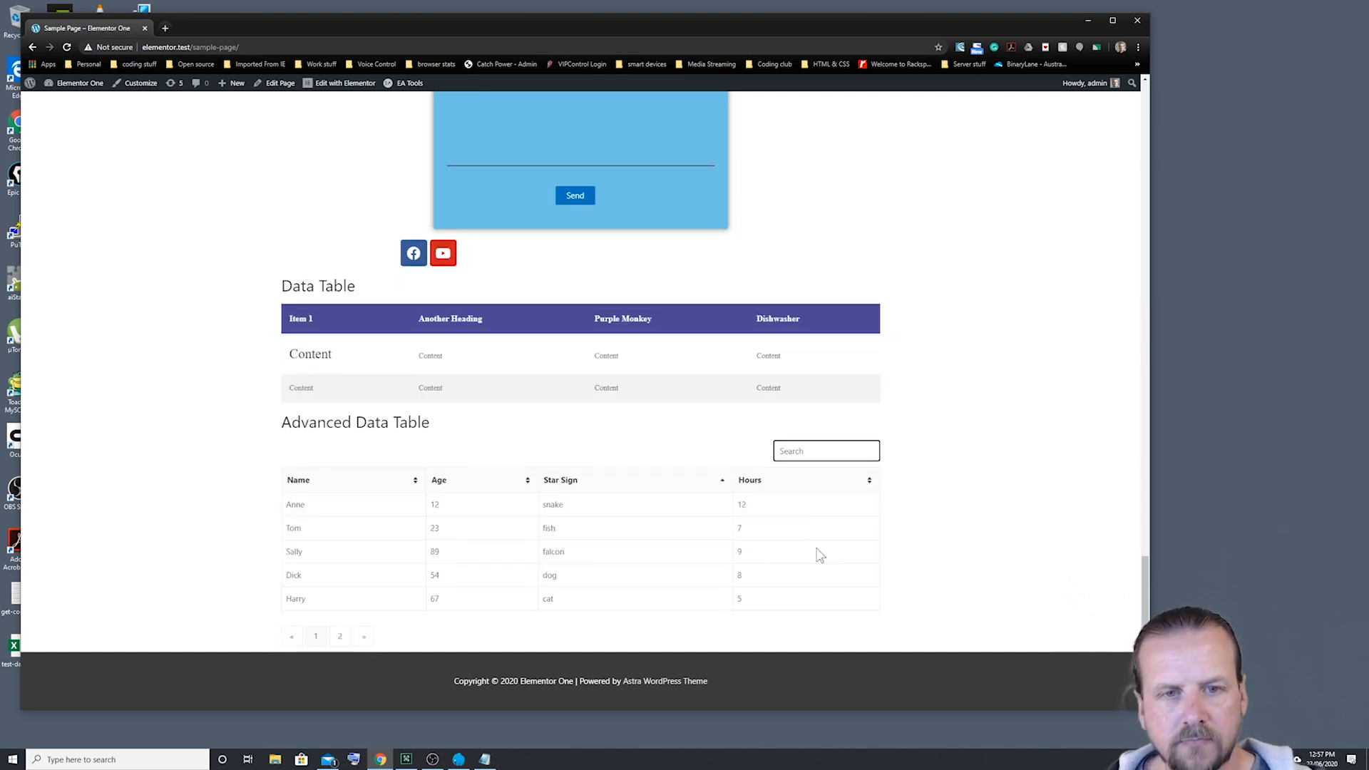
# Switch back and forth between pages 1 and 2 of the Advanced Data Table to test its pagination.
pyautogui.click(340, 642)
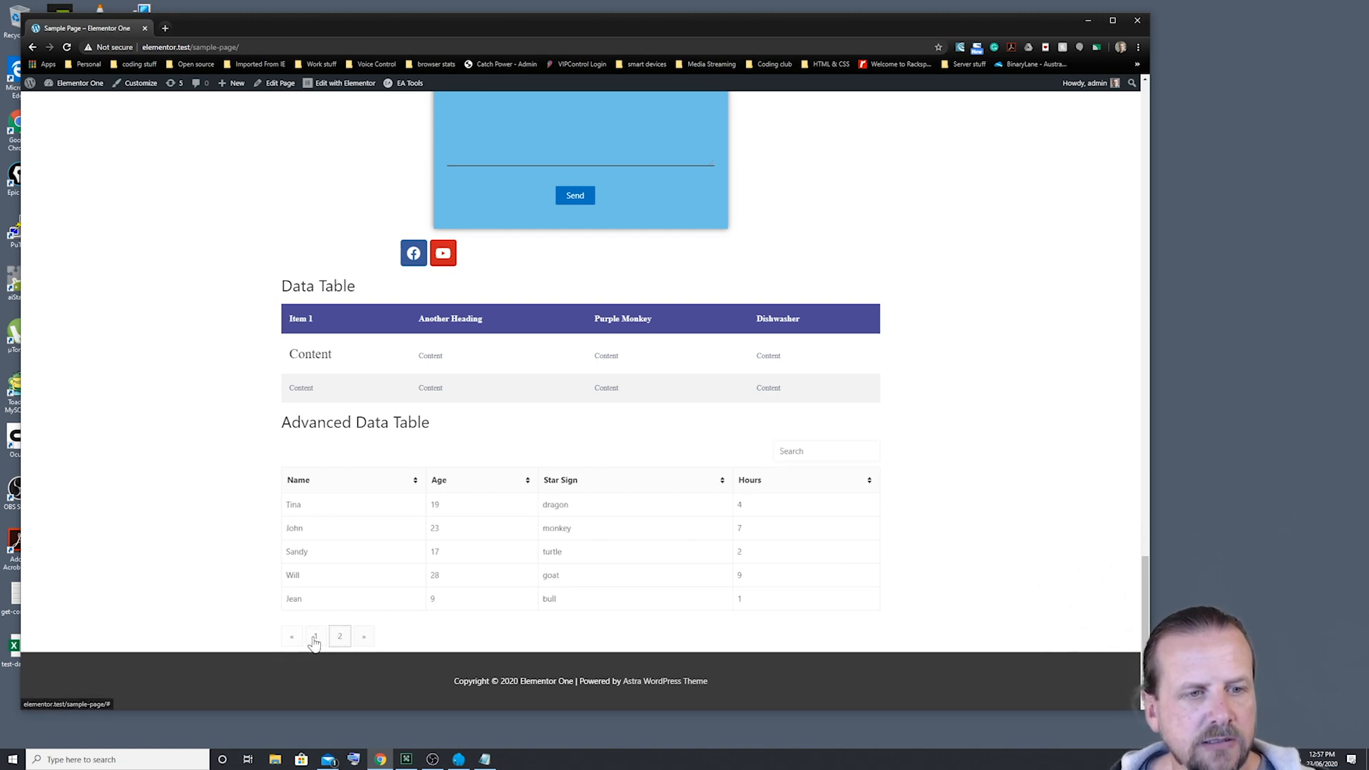
pyautogui.click(316, 641)
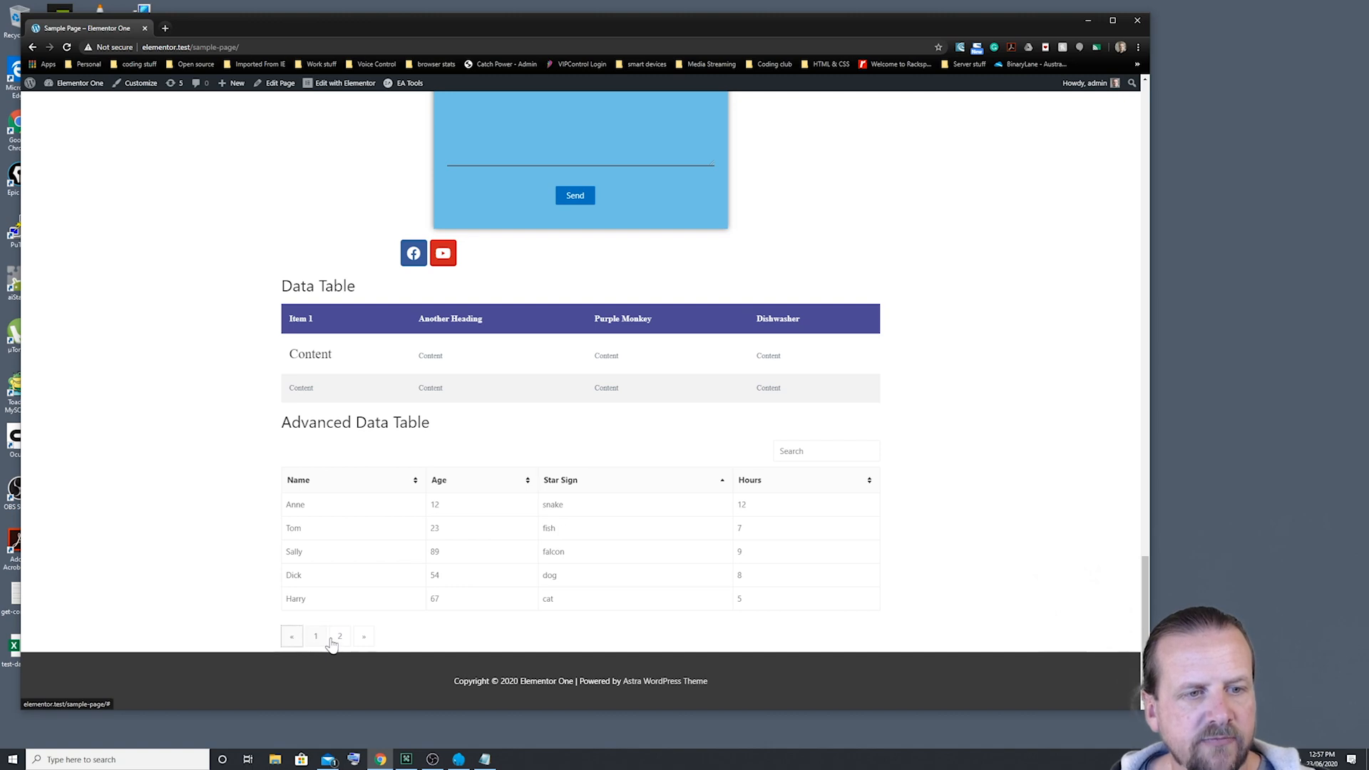
pyautogui.click(363, 638)
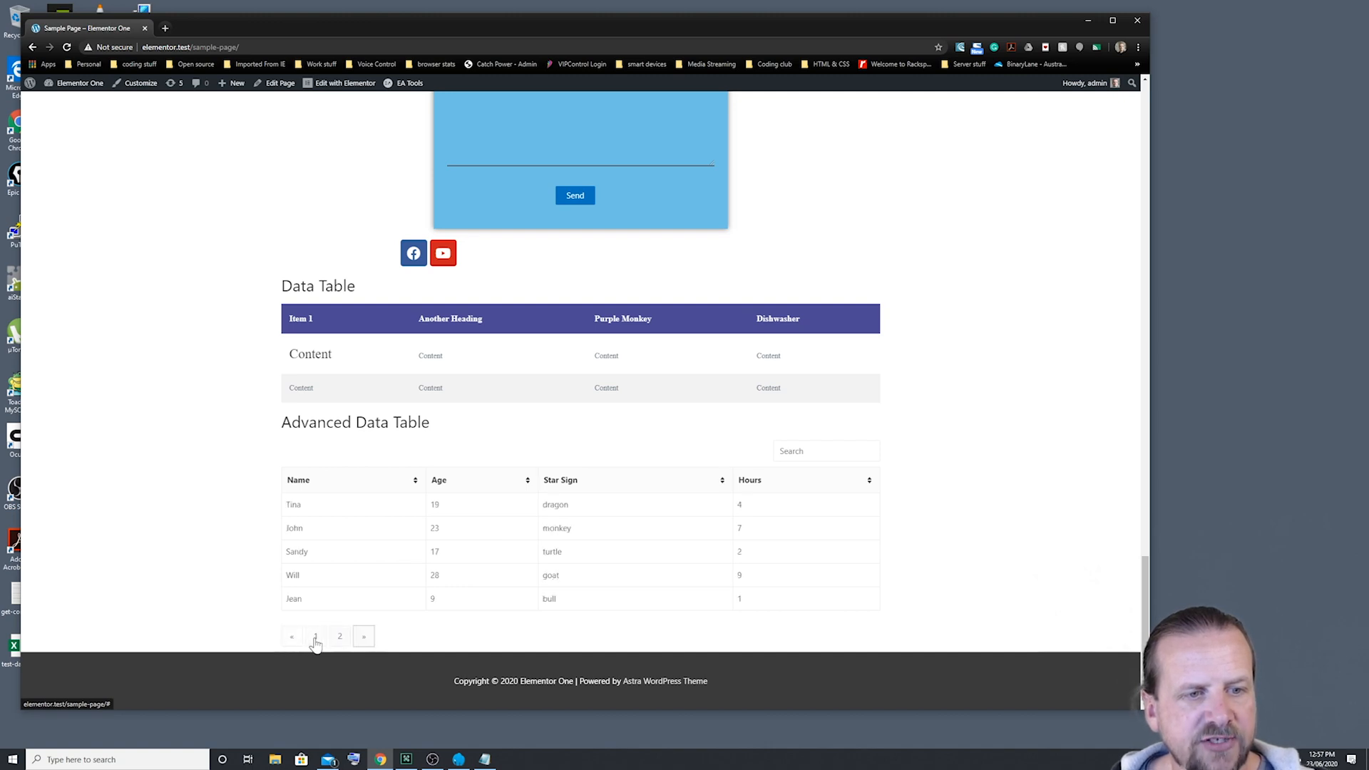
pyautogui.click(315, 638)
pyautogui.click(340, 638)
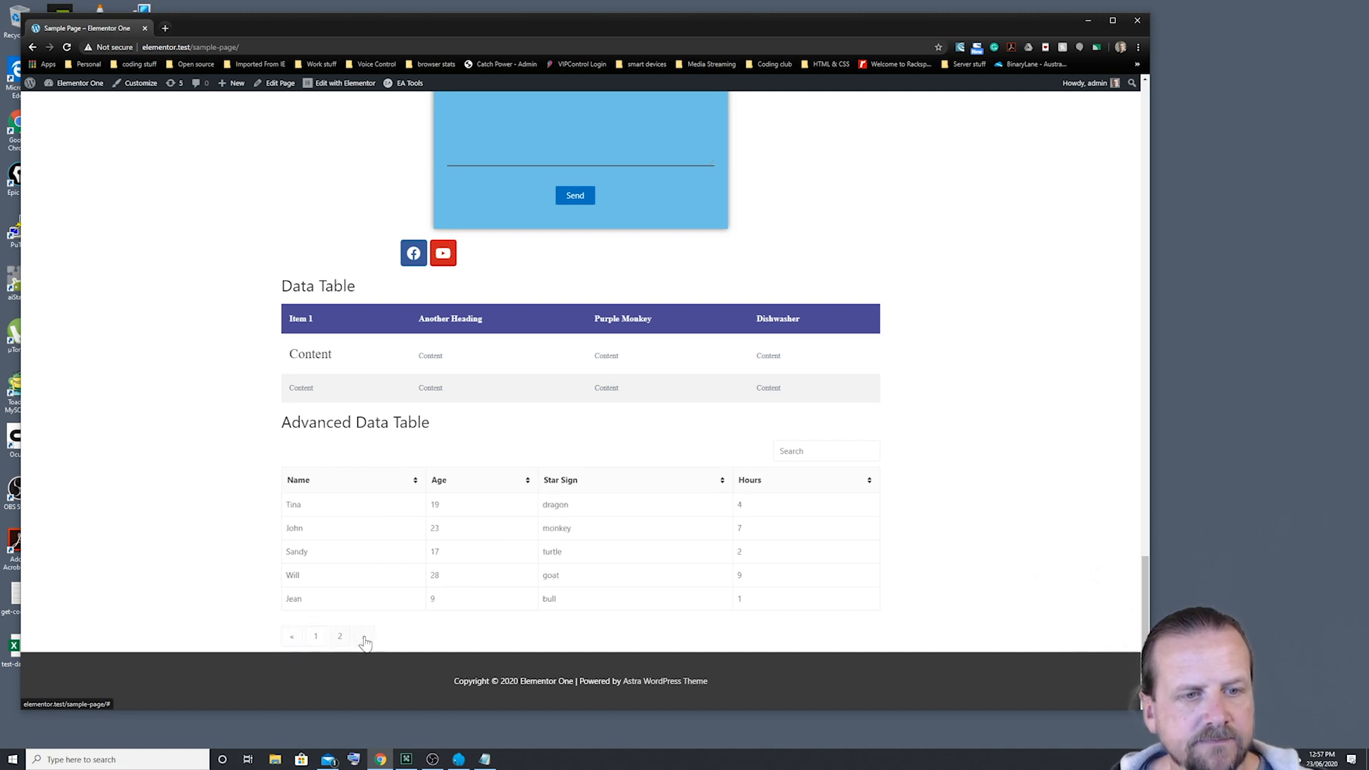
pyautogui.click(362, 638)
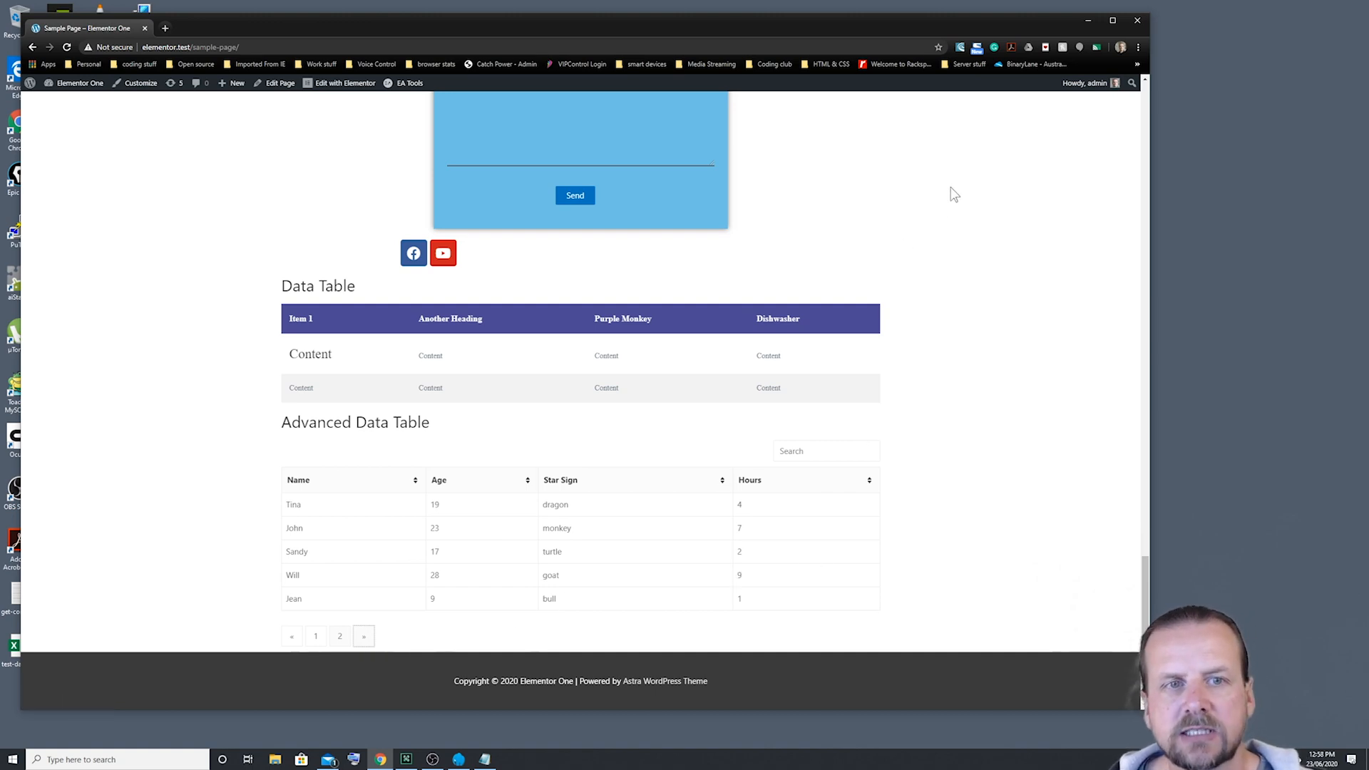
# Go to the WordPress dashboard's list of pages and open the Homepage for editing with Elementor.
pyautogui.scroll(15, 954, 209)
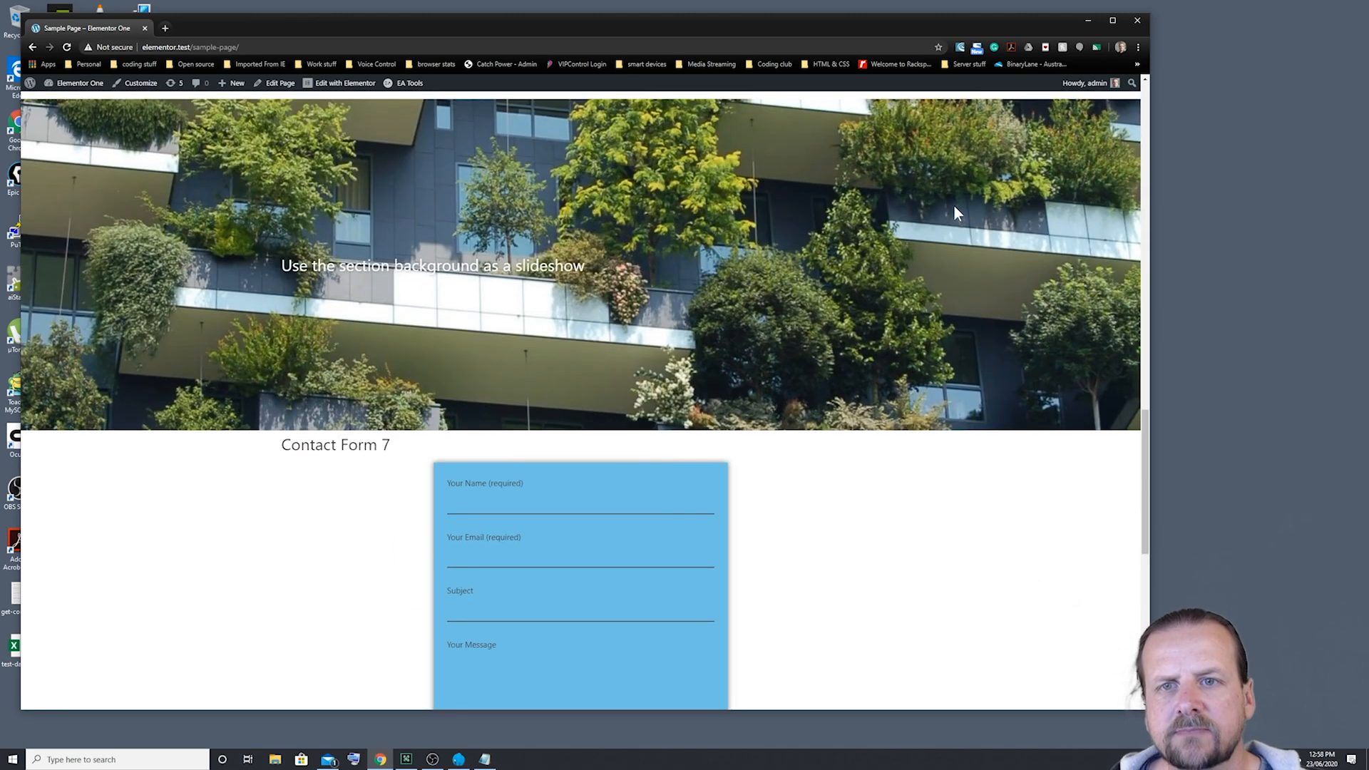
pyautogui.scroll(12, 957, 214)
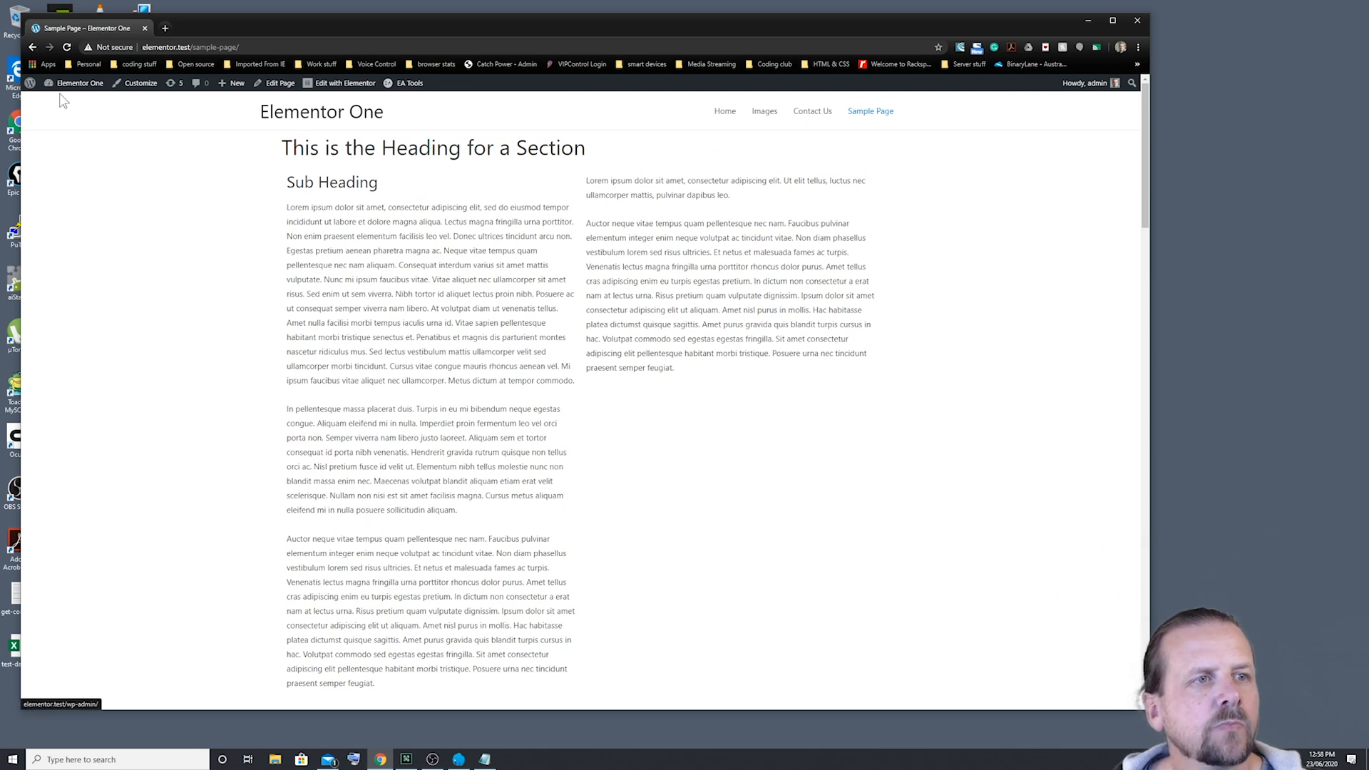
pyautogui.moveTo(89, 86)
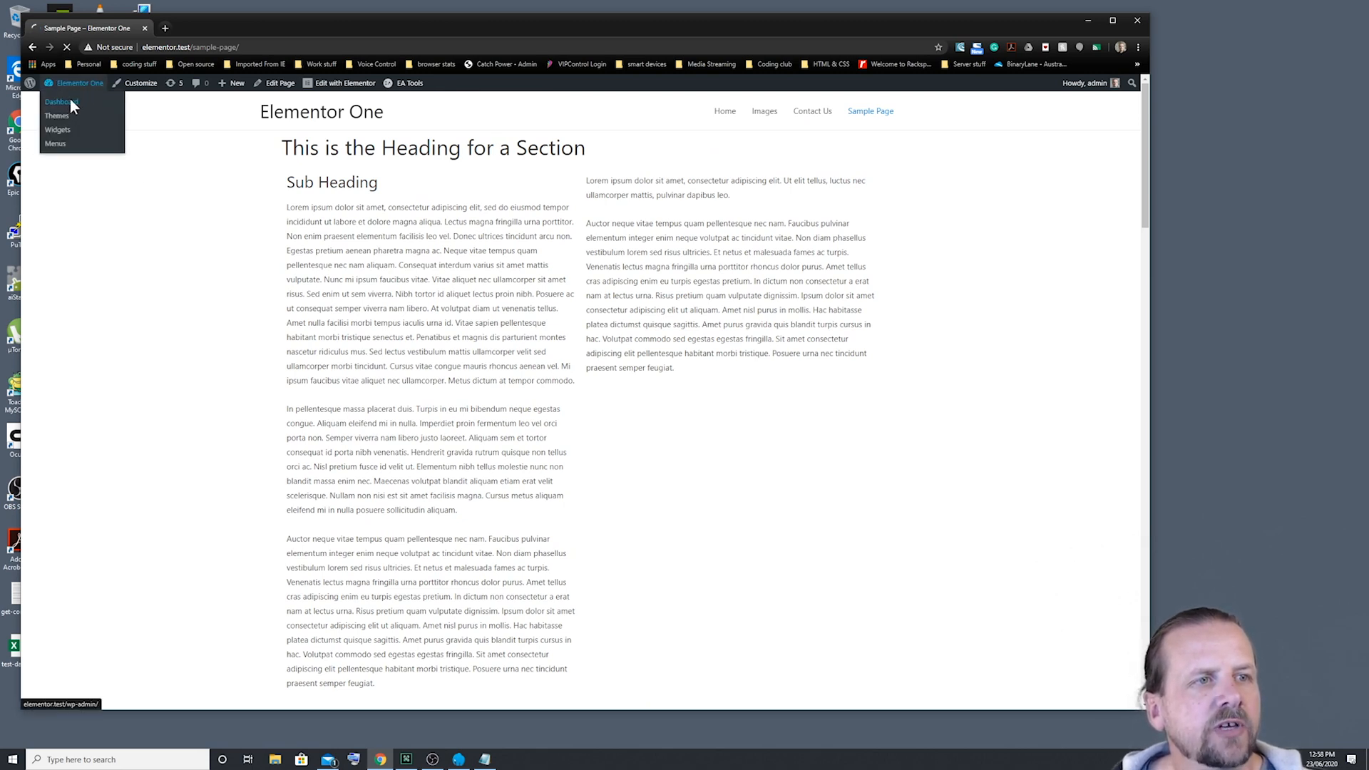
pyautogui.click(71, 102)
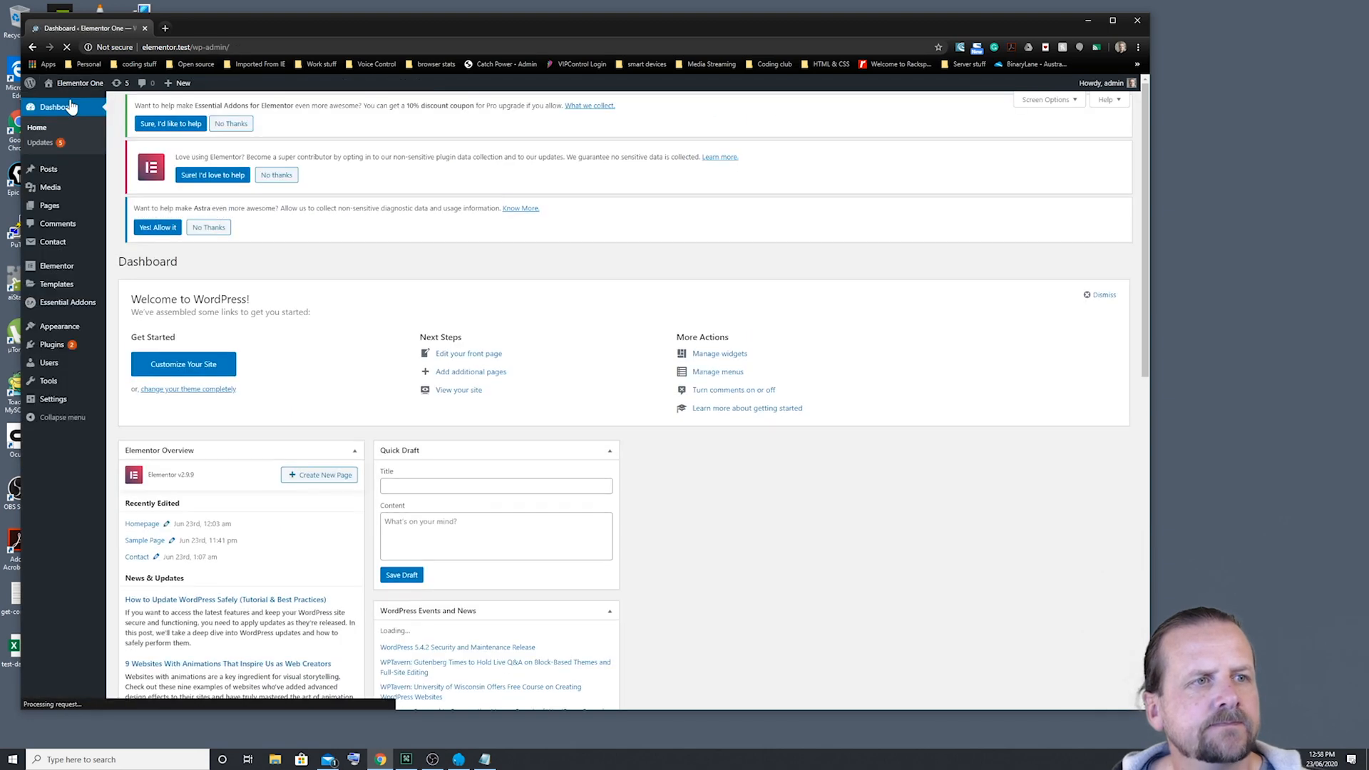
pyautogui.click(52, 212)
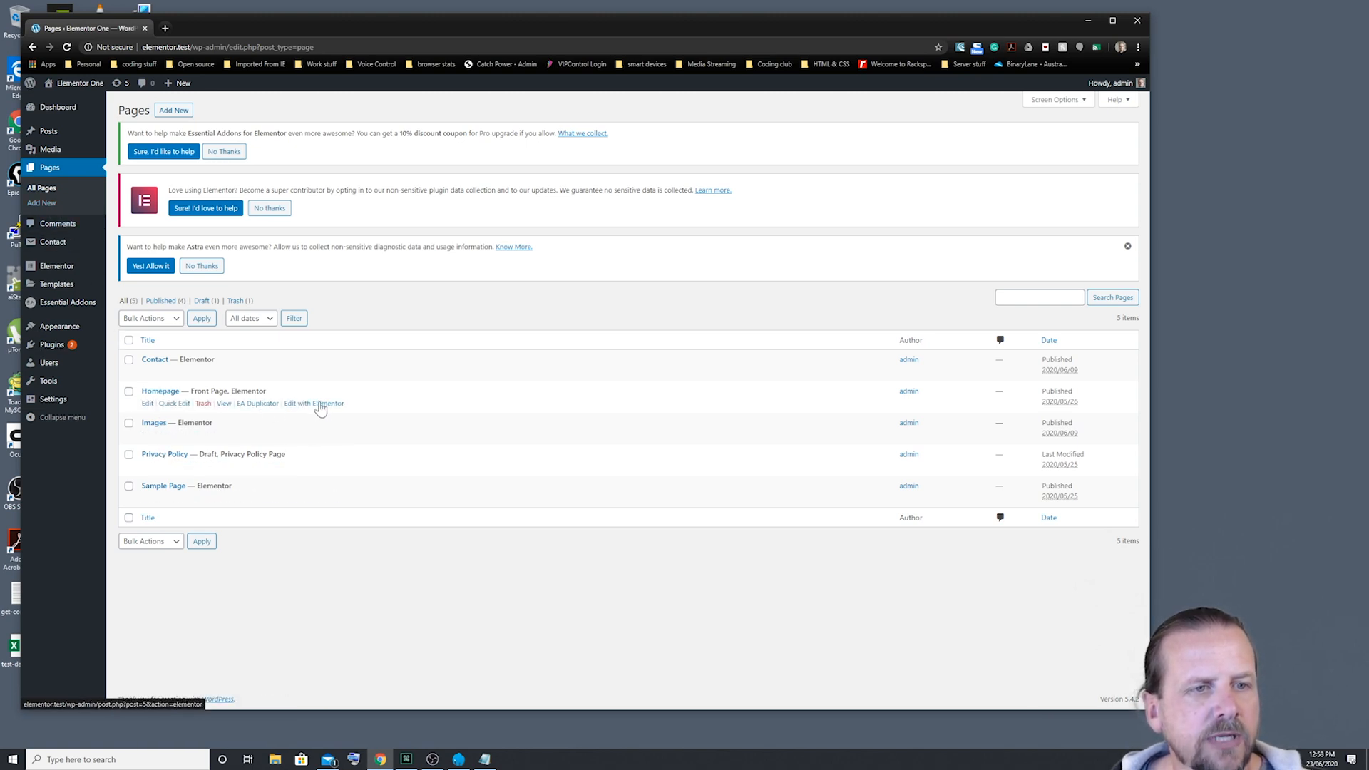
pyautogui.click(323, 405)
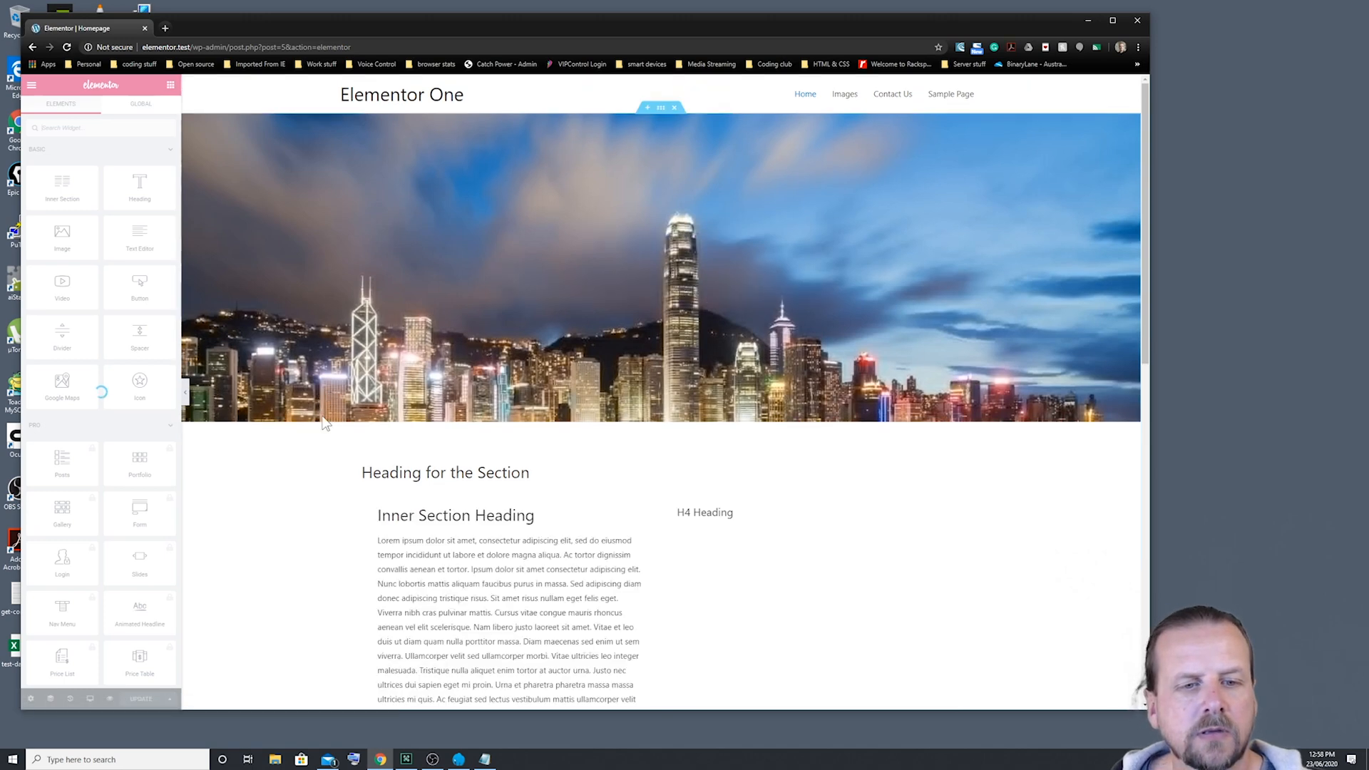
# Add a new single-column section below the Data Table at the end of the homepage.
pyautogui.scroll(-4, 779, 516)
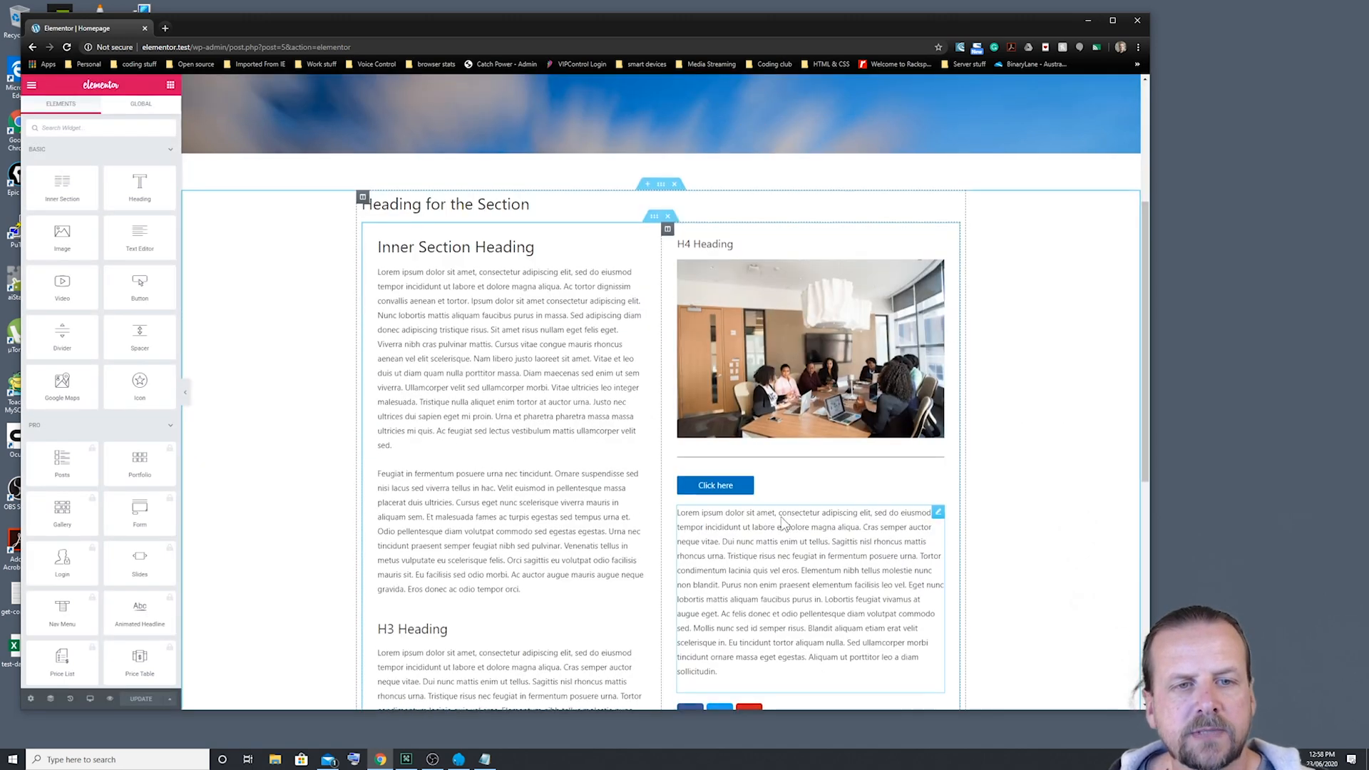
pyautogui.scroll(-7, 782, 524)
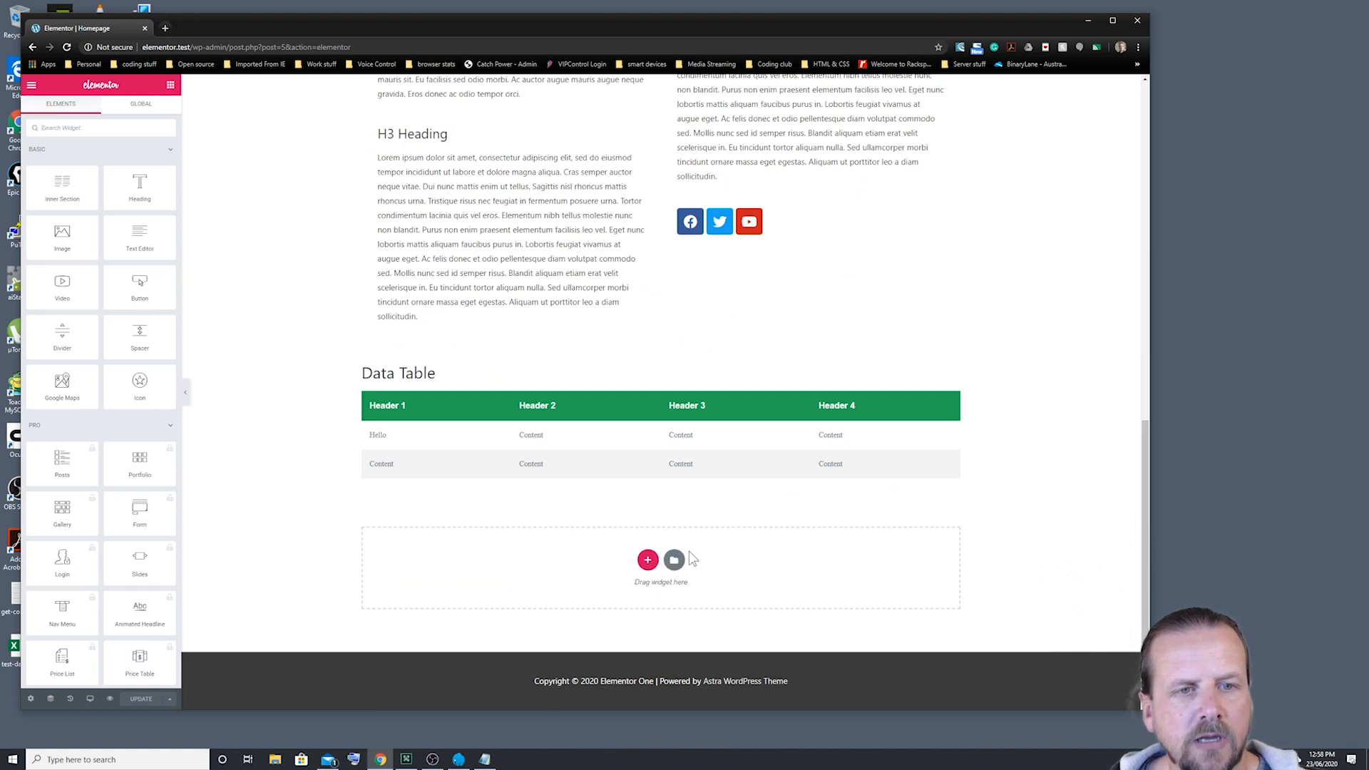
pyautogui.click(649, 561)
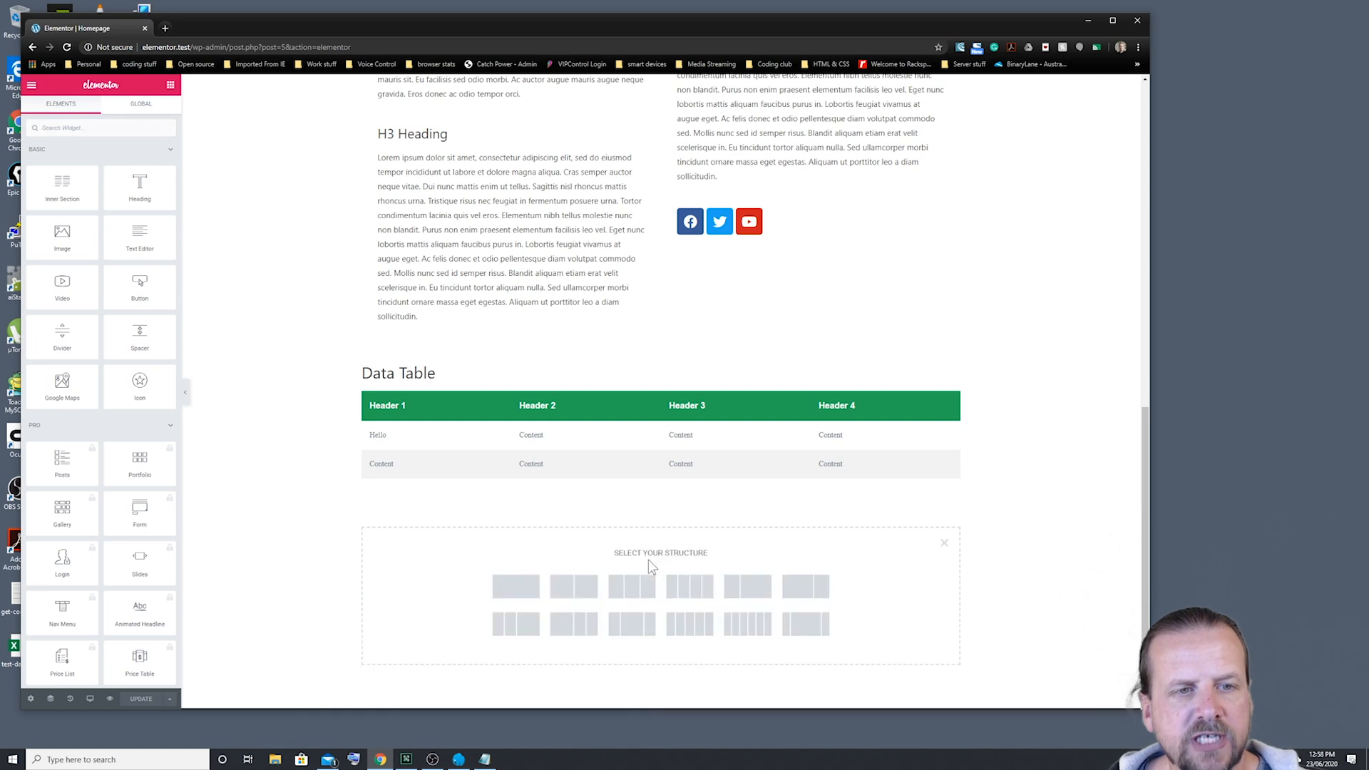
pyautogui.click(516, 588)
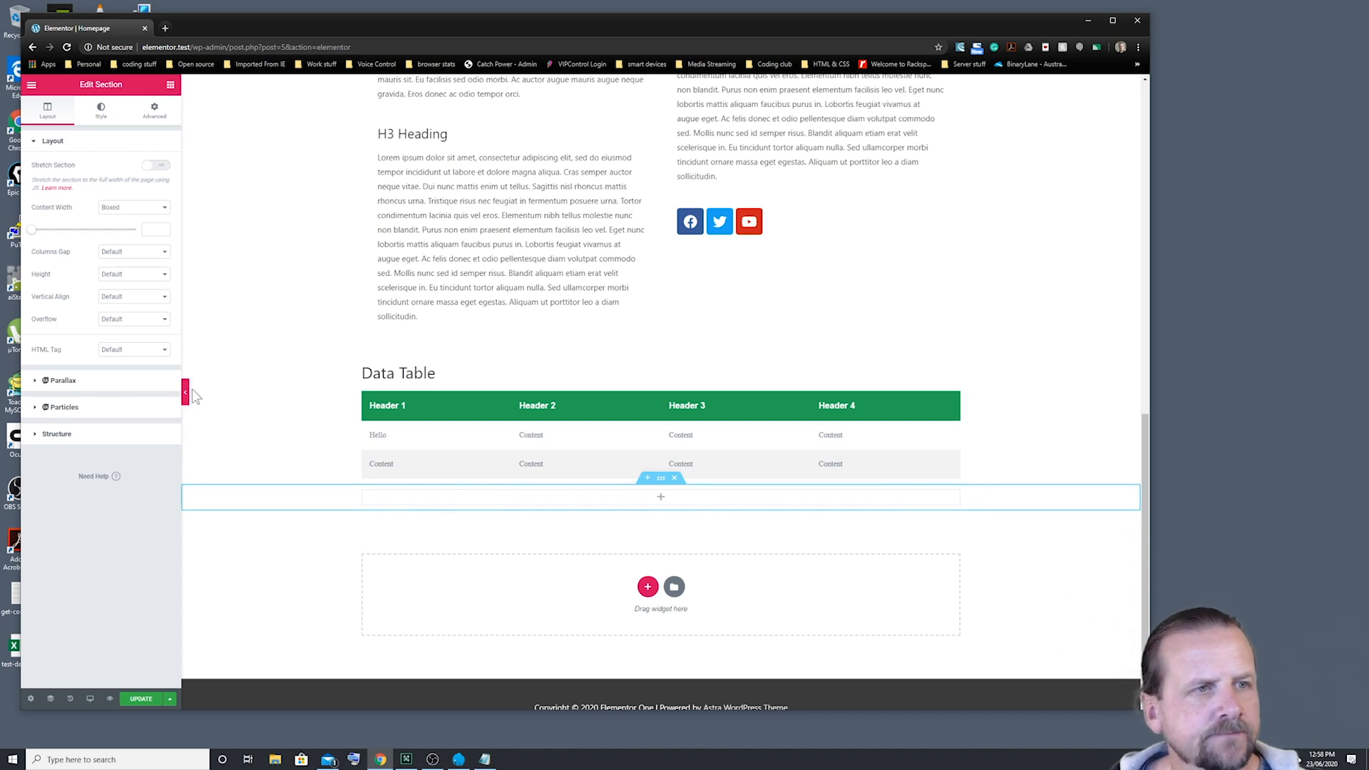
# Place a Heading widget in the new section and set its text to "Advanced Table".
pyautogui.click(171, 86)
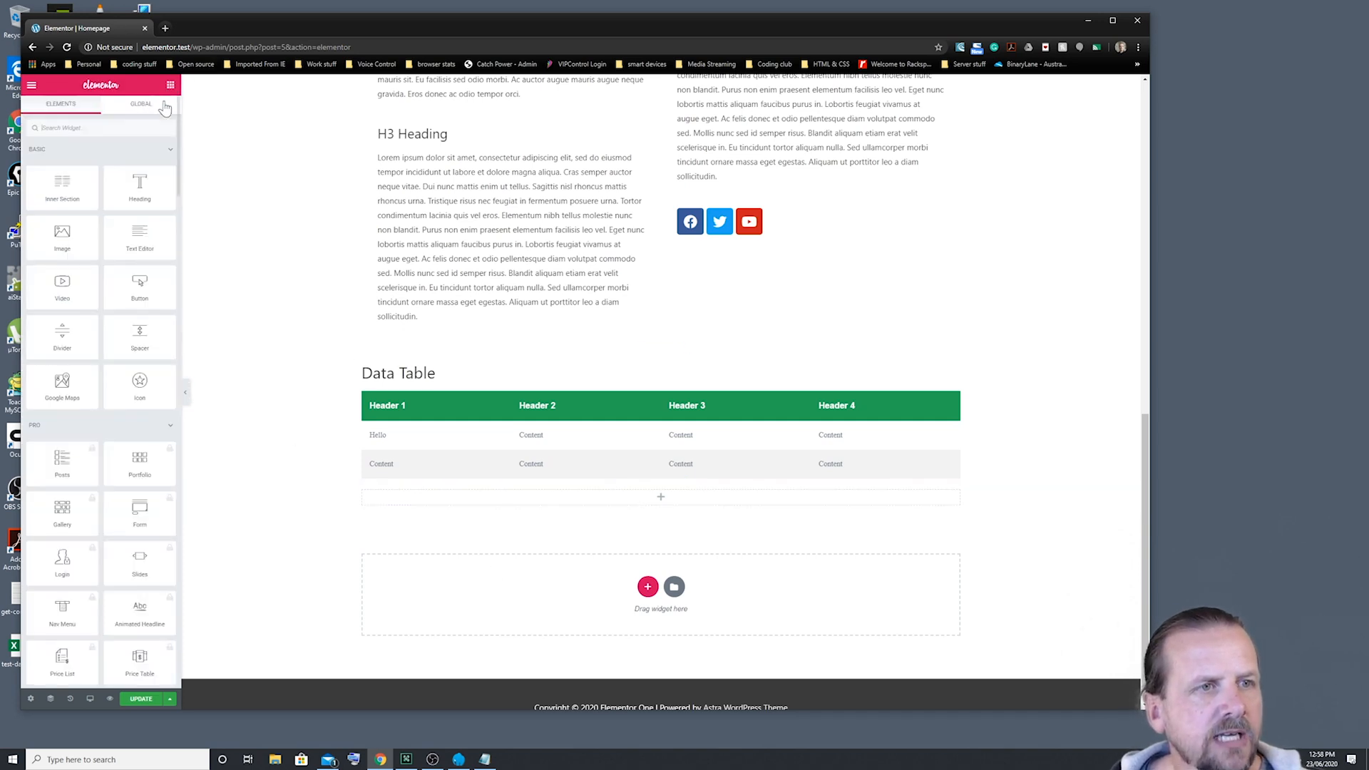
pyautogui.moveTo(139, 189); pyautogui.dragTo(358, 498)
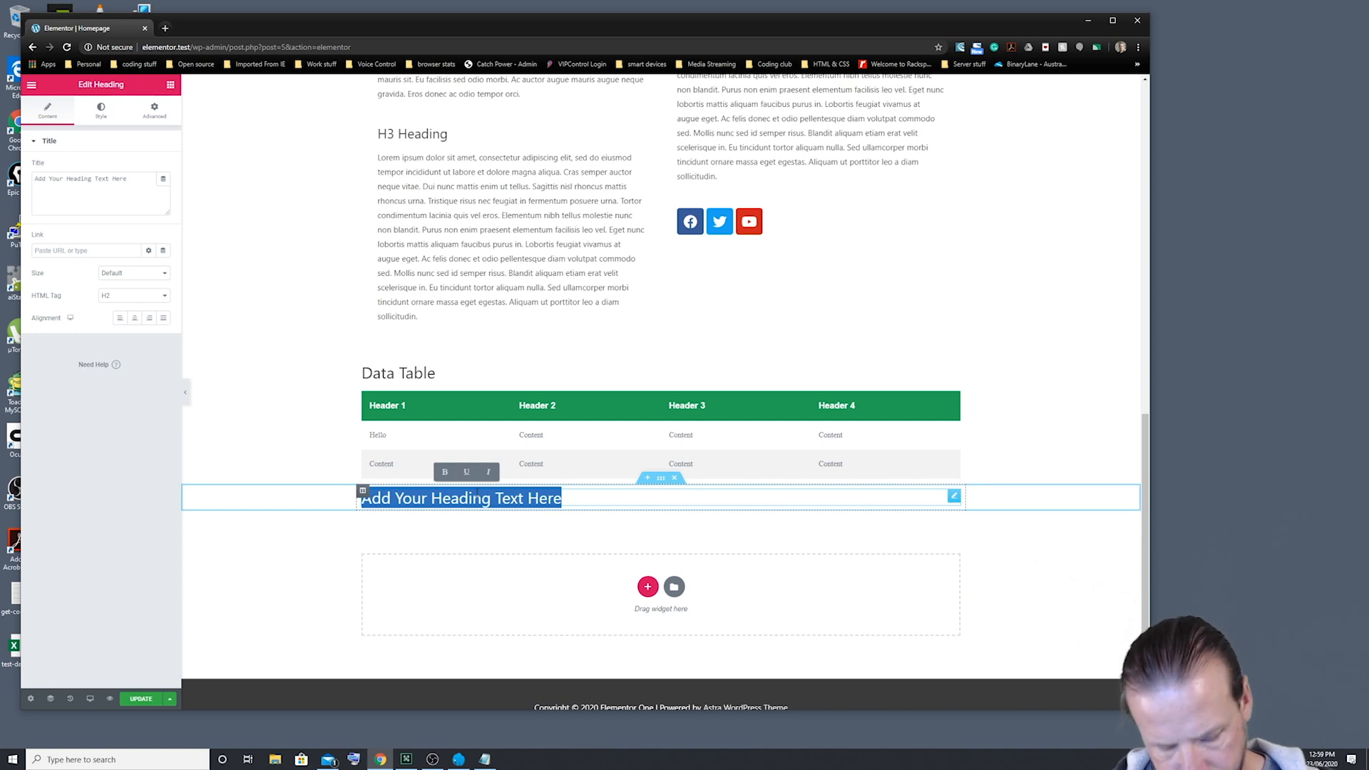
pyautogui.write('Advanced Ta')
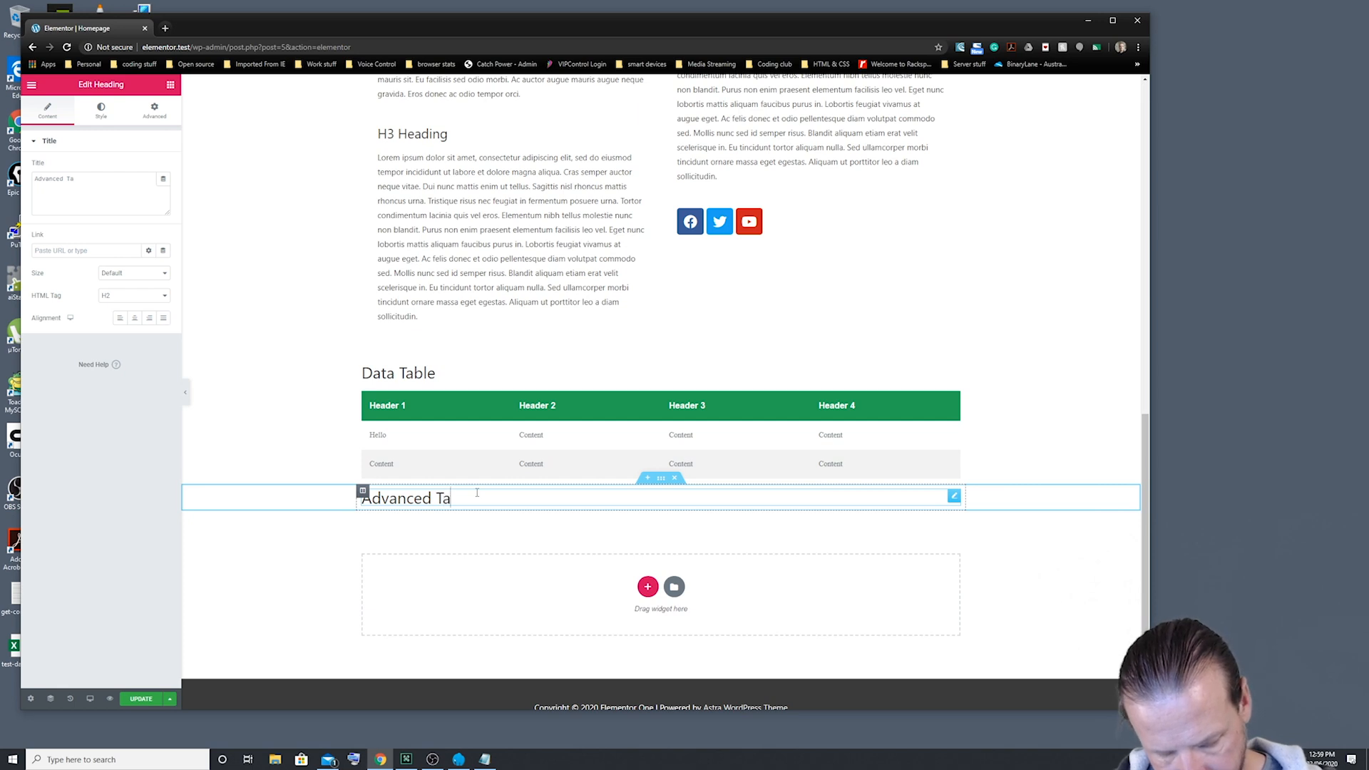
pyautogui.write('ble')
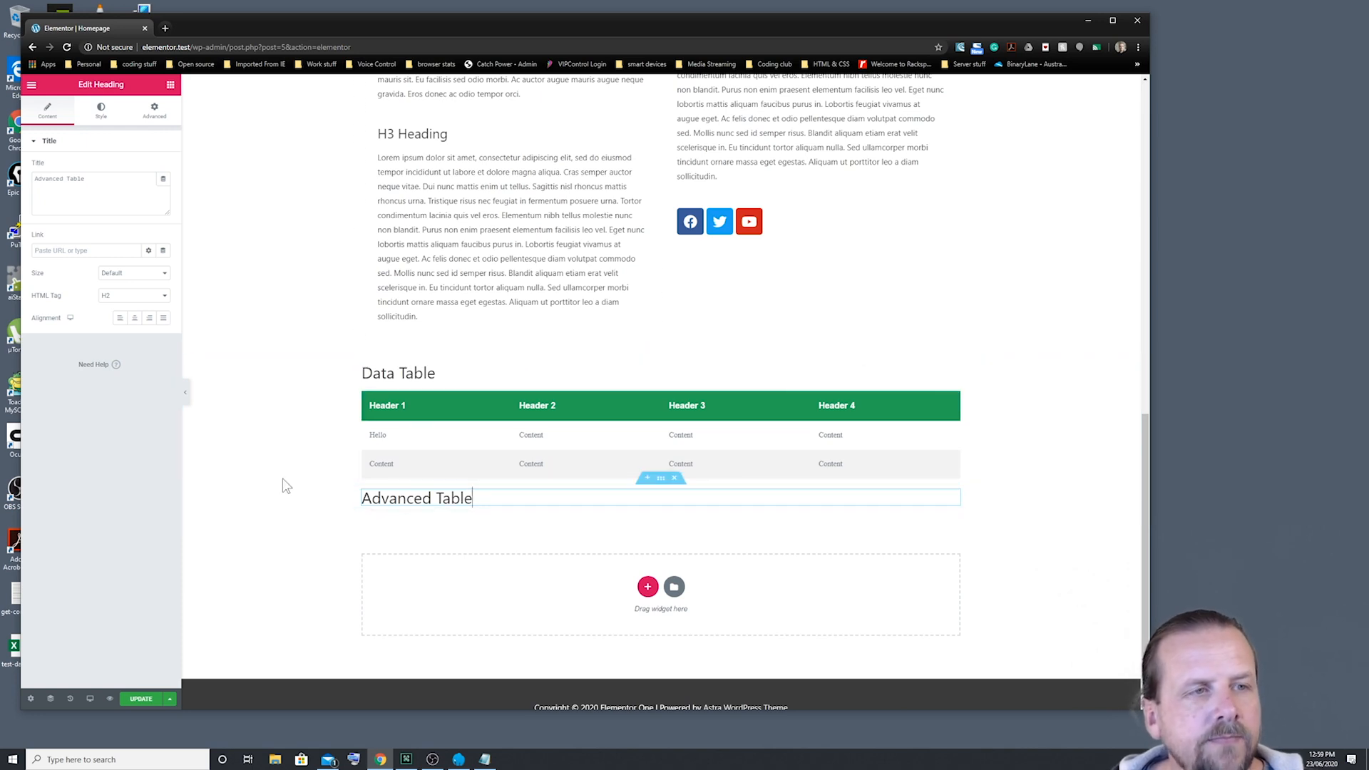
# Place an Essential Addons Advanced Data Table widget under the "Advanced Table" heading and keep Static Data as its source.
pyautogui.click(171, 86)
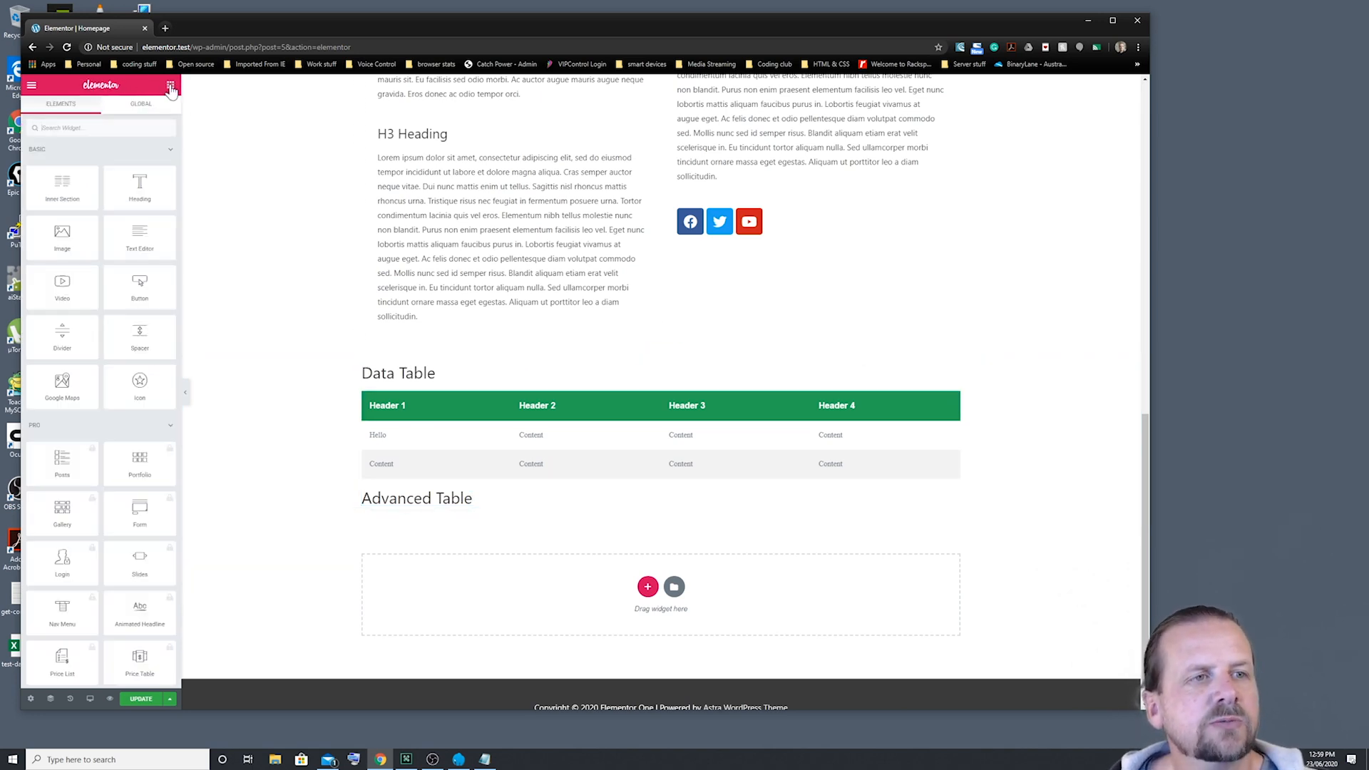
pyautogui.scroll(-10, 115, 497)
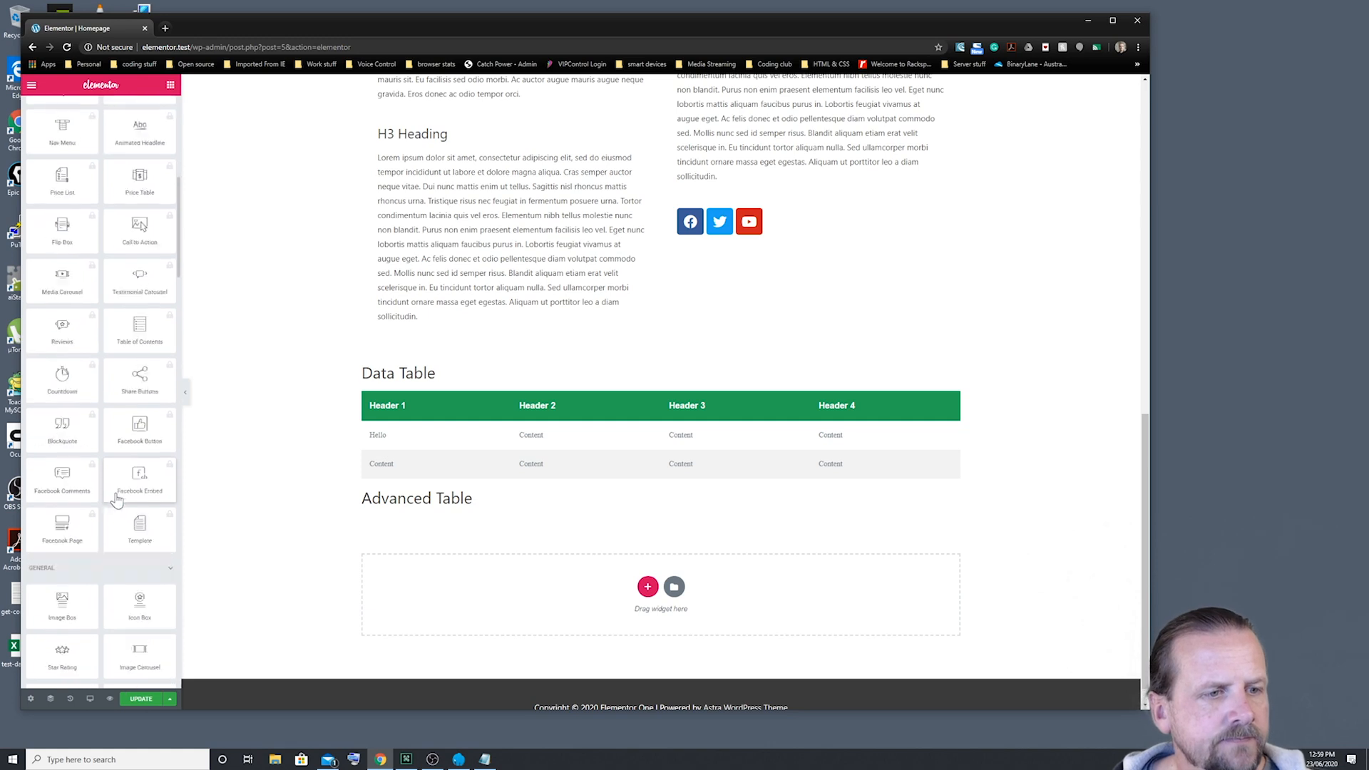
pyautogui.scroll(-3, 116, 495)
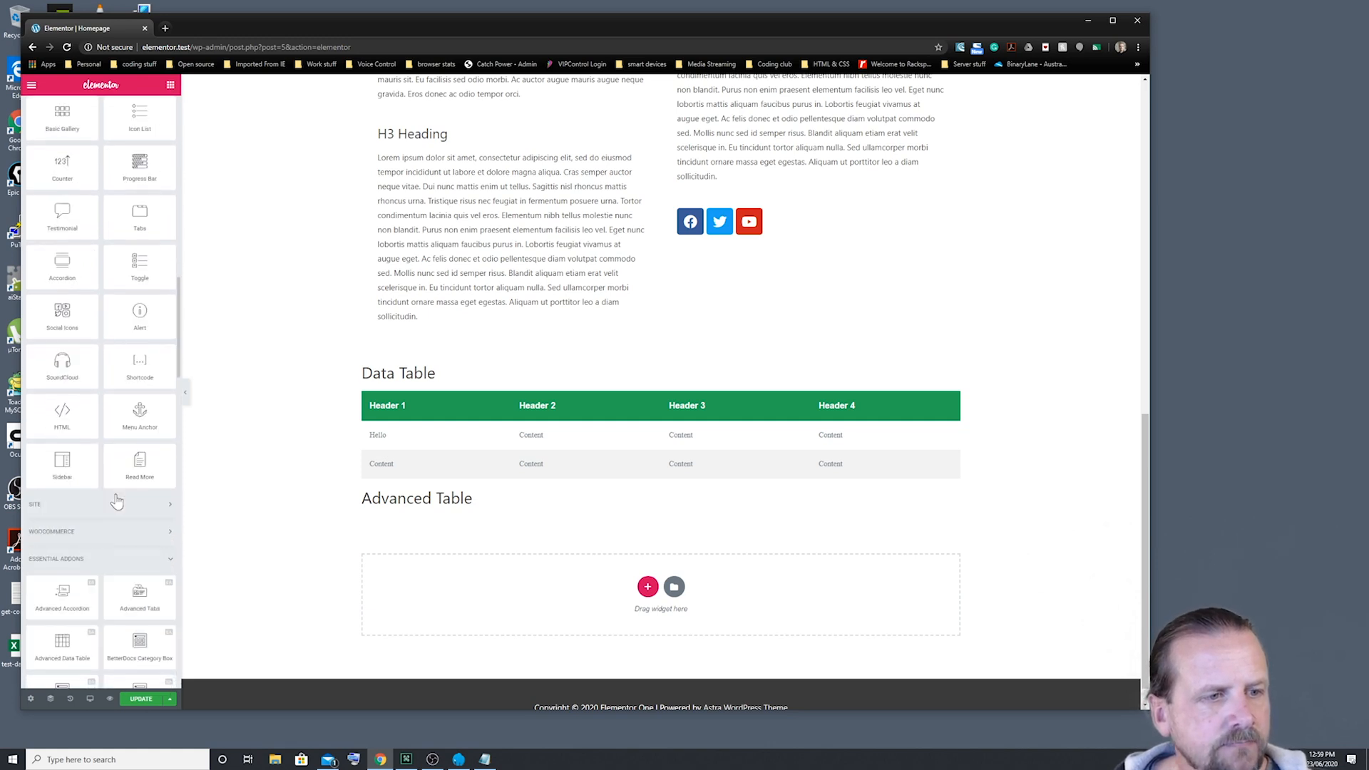
pyautogui.scroll(-2, 116, 501)
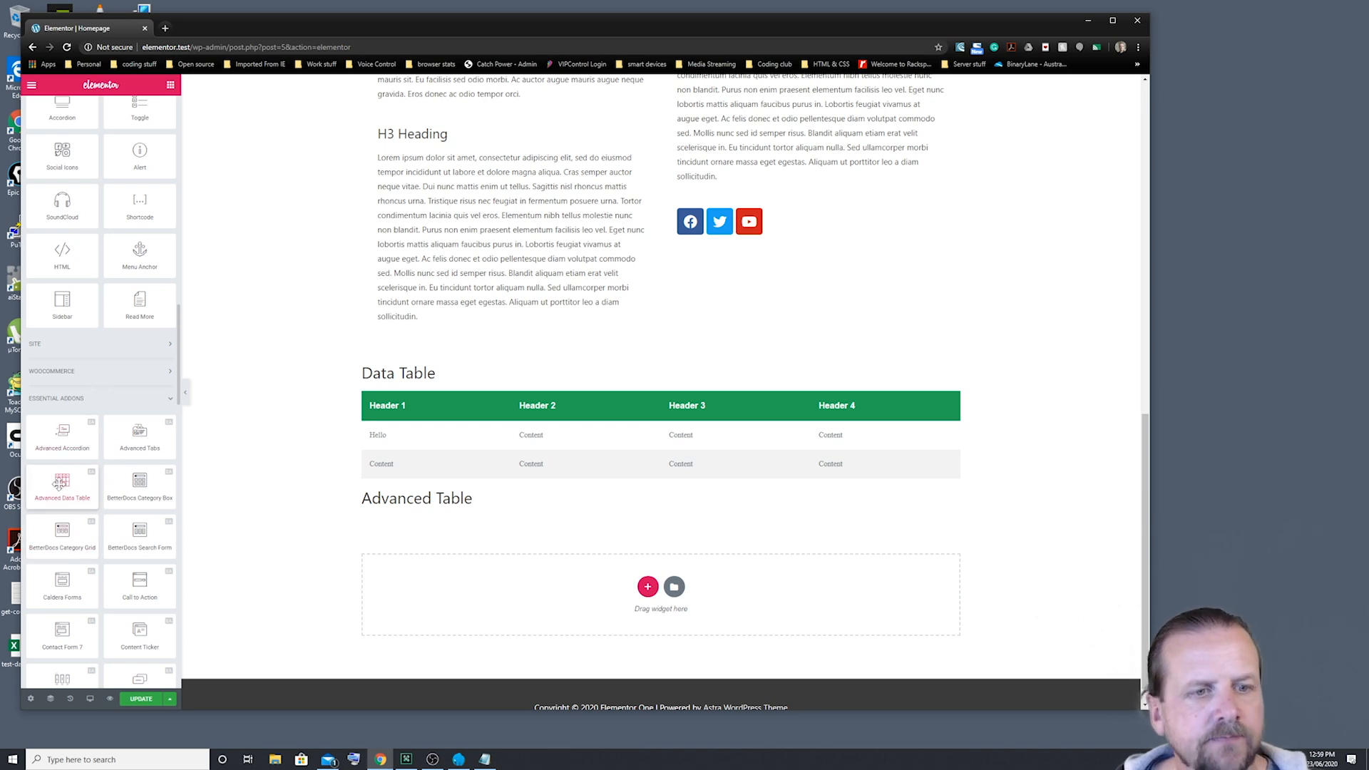
pyautogui.moveTo(60, 483); pyautogui.dragTo(469, 508)
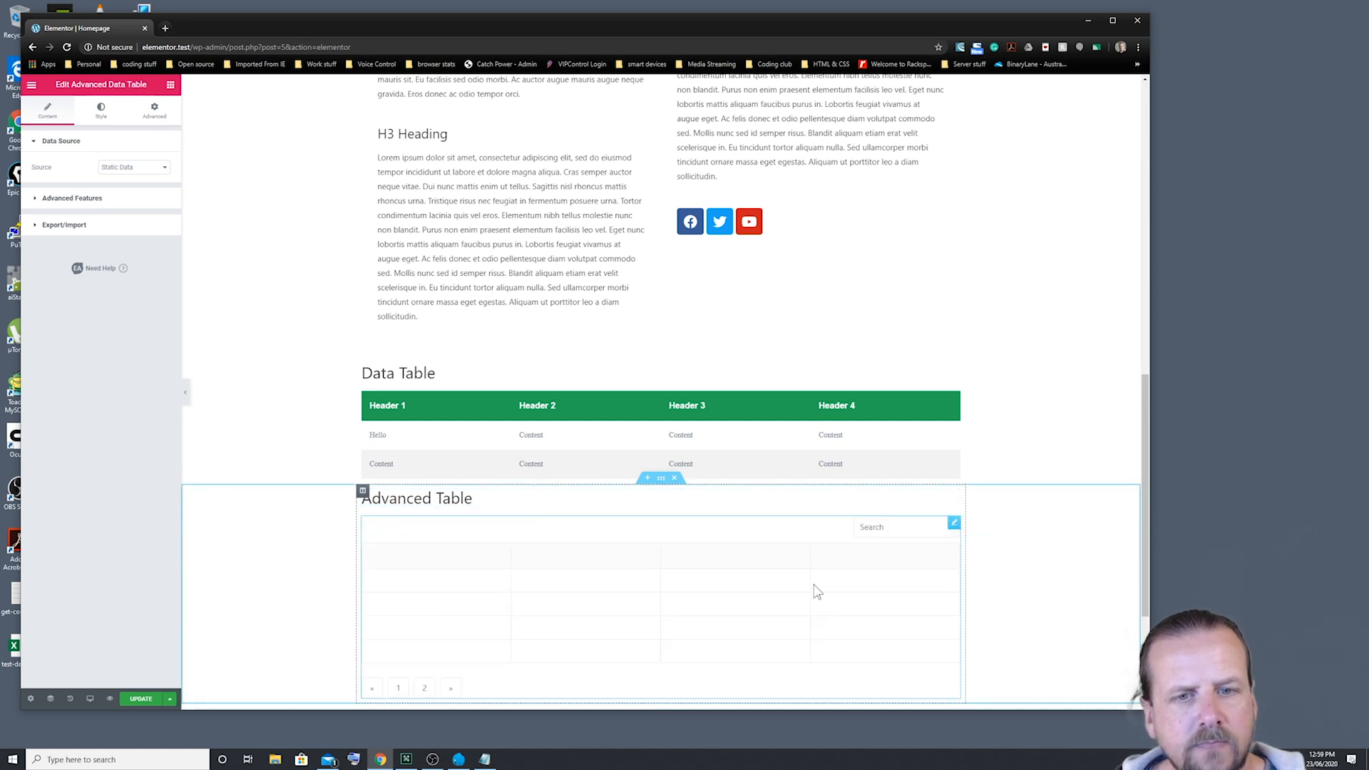
pyautogui.scroll(-3, 1021, 560)
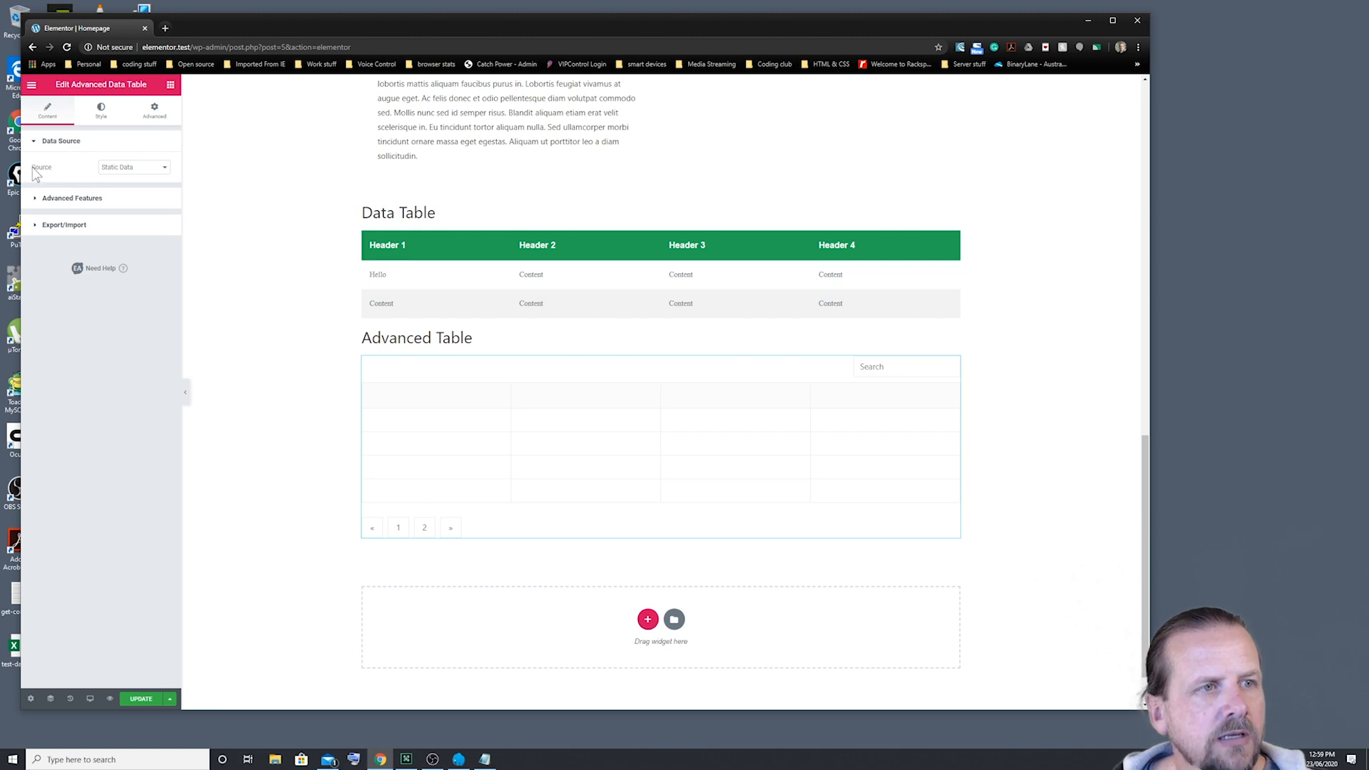
pyautogui.click(166, 170)
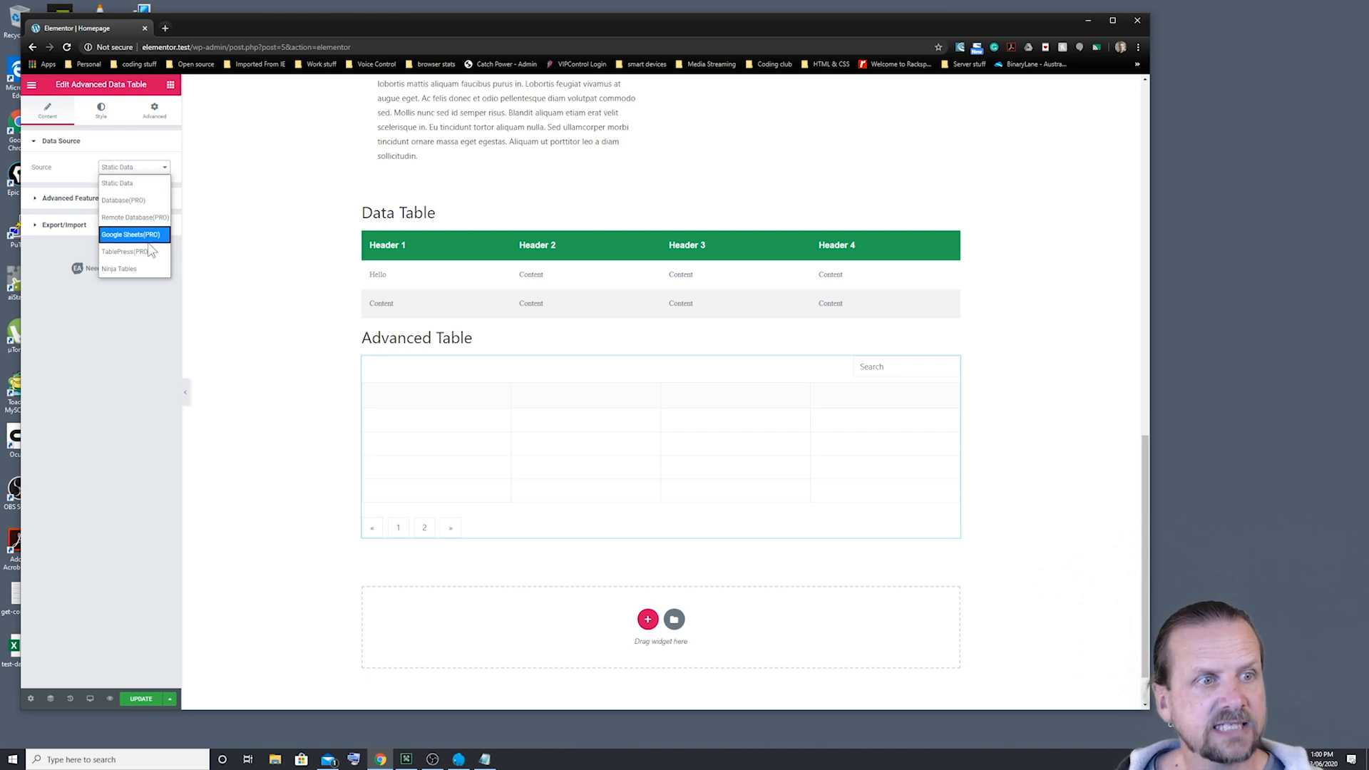
pyautogui.click(132, 184)
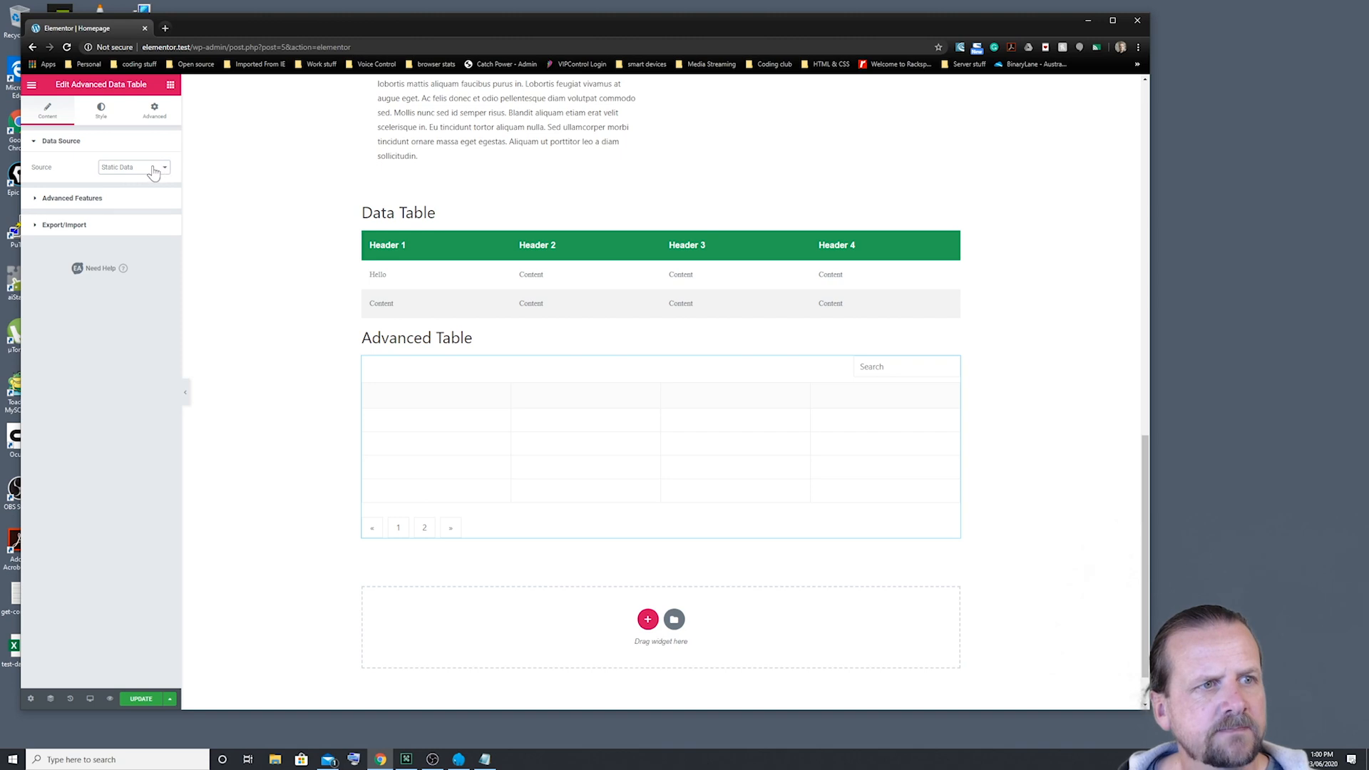
# Switch the Advanced Data Table's Search off and back on, and do the same with its Pagination.
pyautogui.click(38, 200)
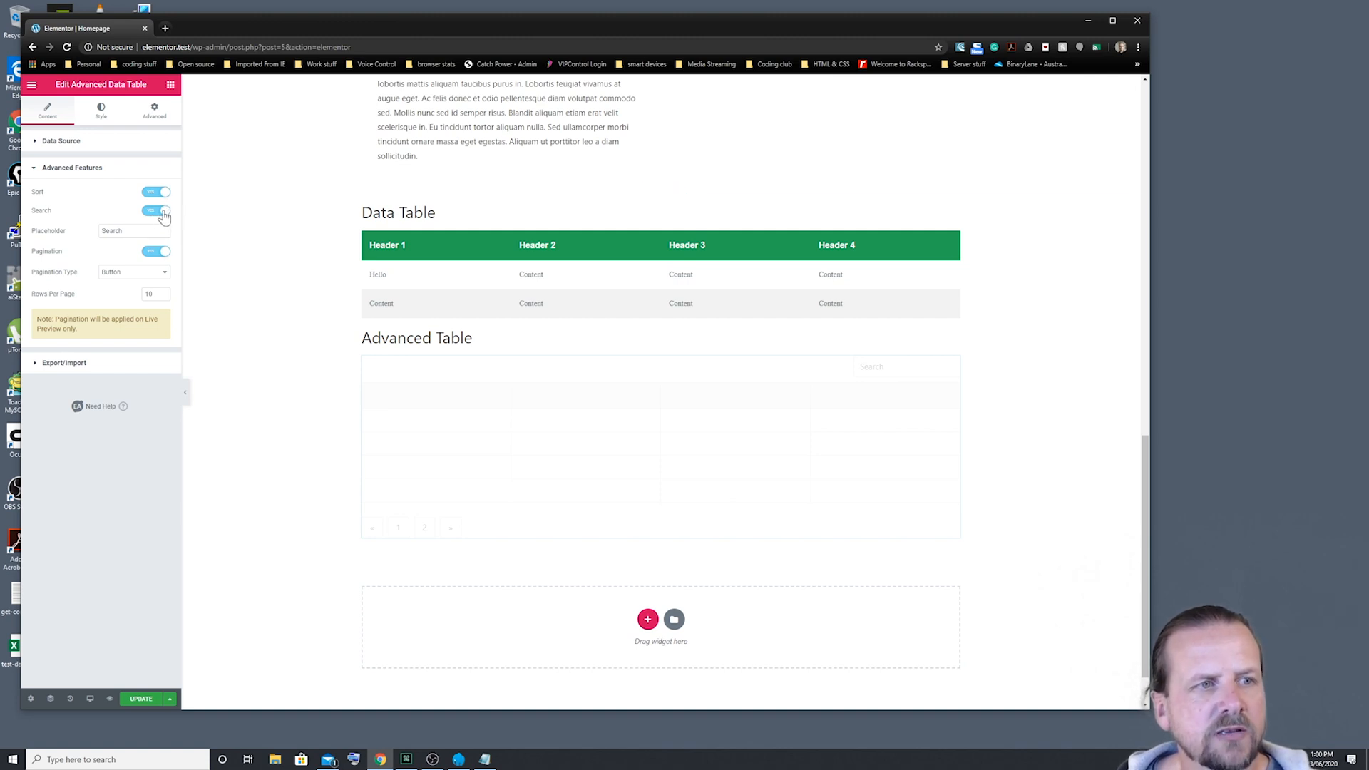
pyautogui.click(163, 212)
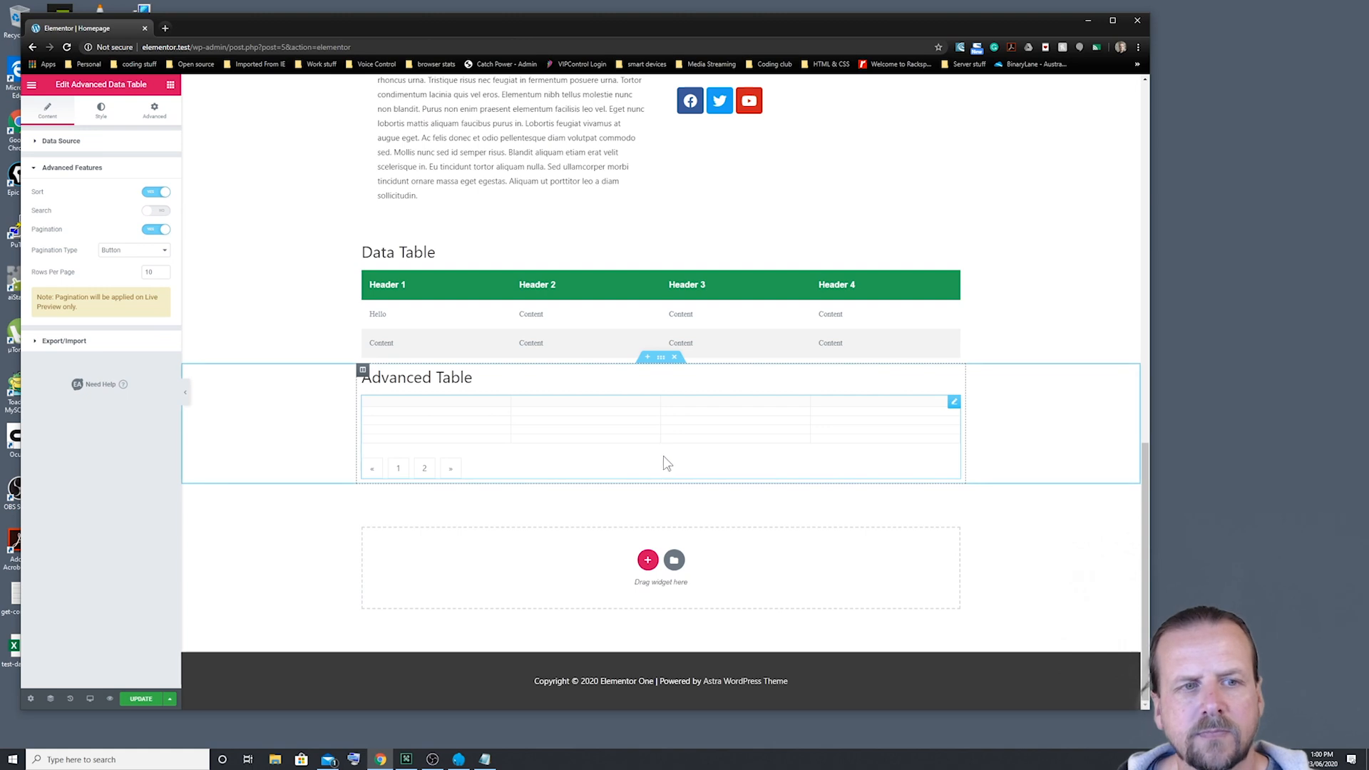
pyautogui.click(152, 213)
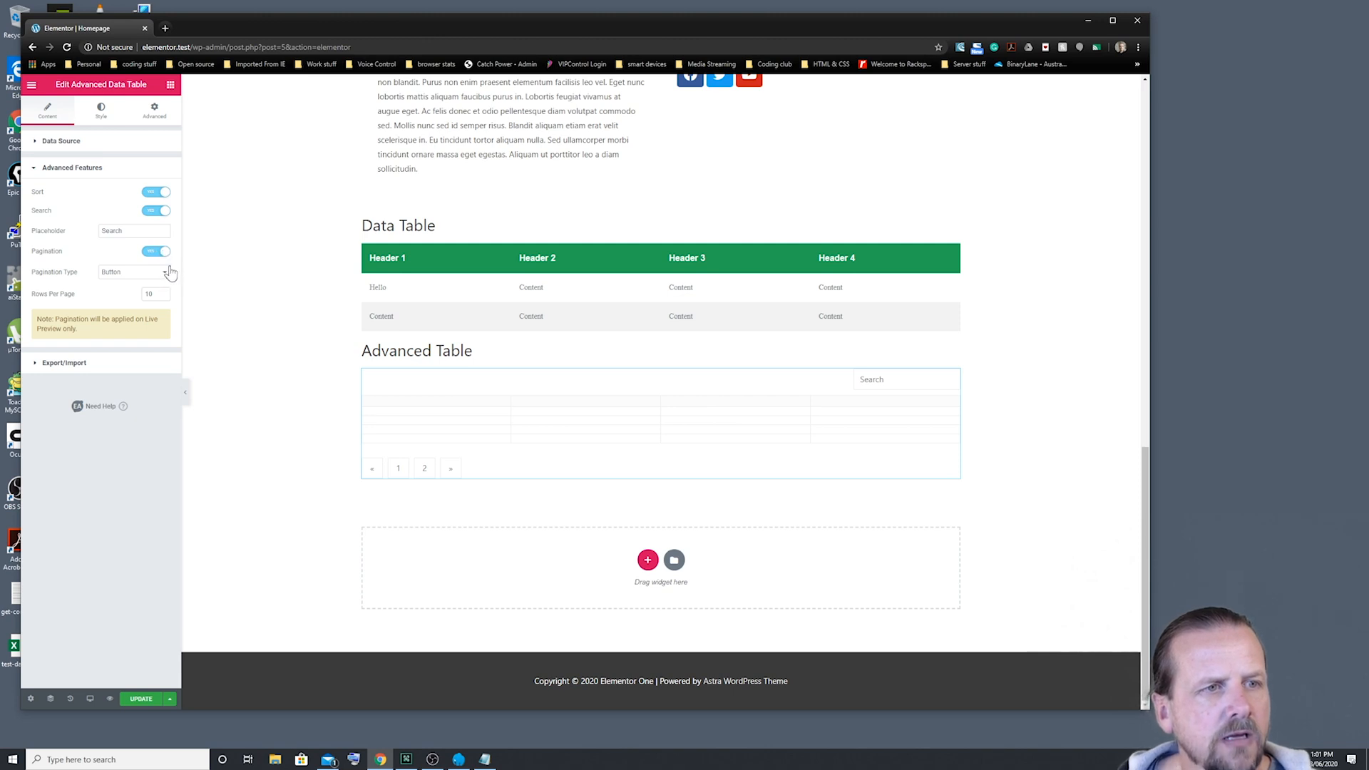
pyautogui.click(160, 257)
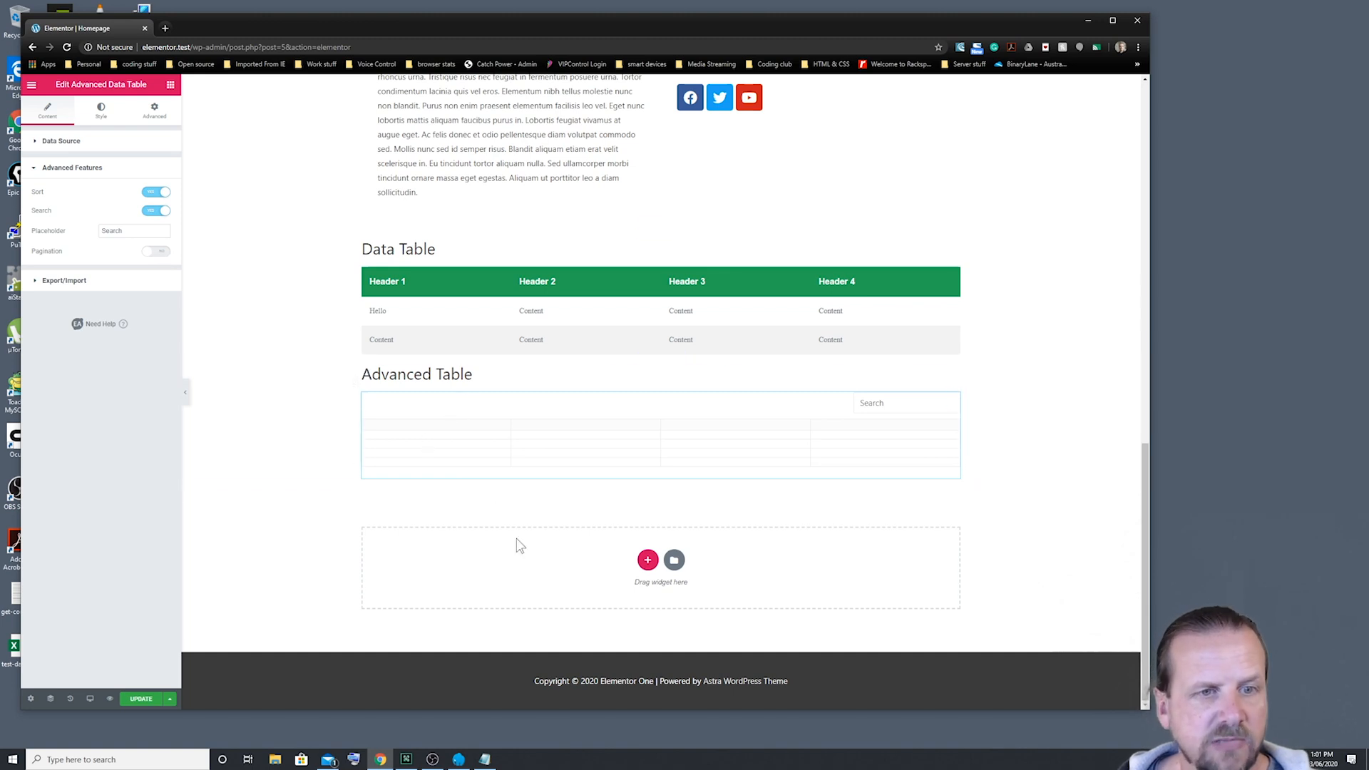
pyautogui.click(150, 255)
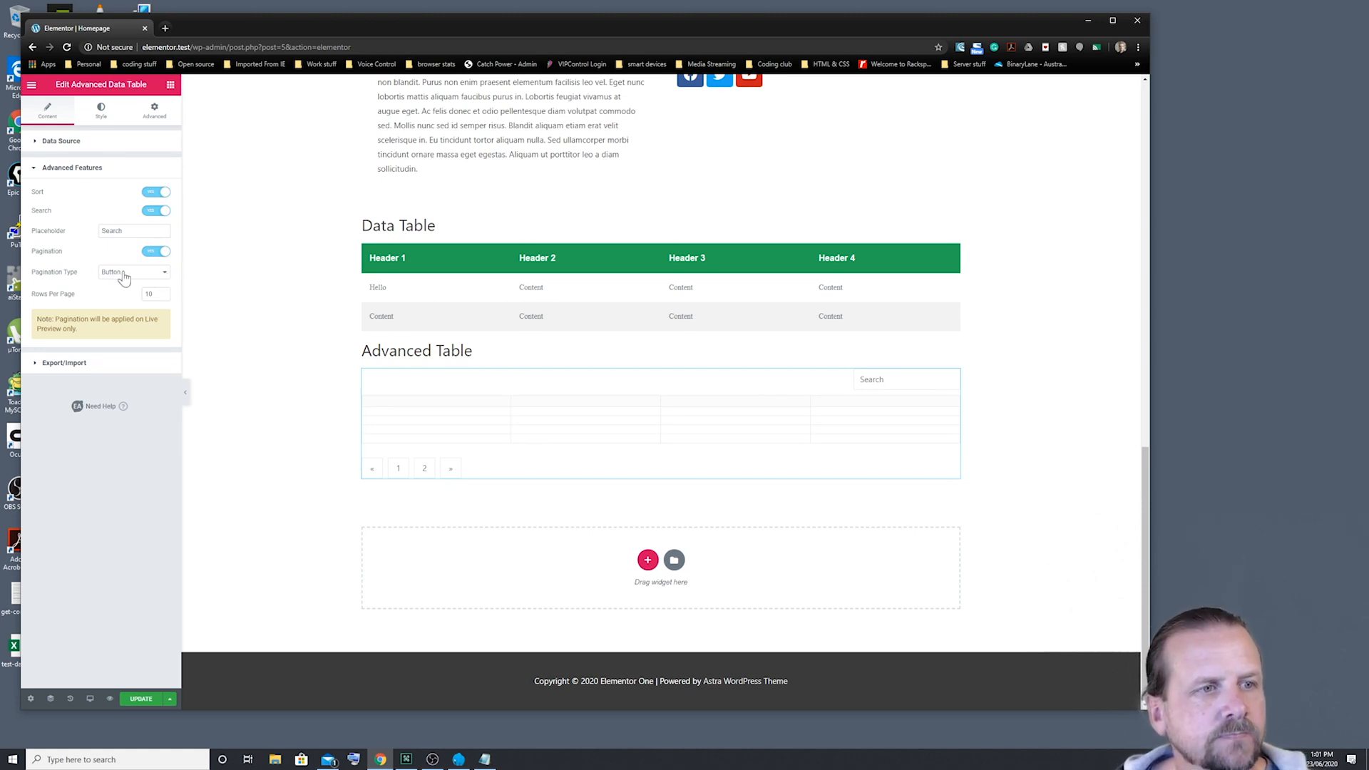
# Try the Select pagination type on the Advanced Data Table, test its page selector, and return the type to Button.
pyautogui.click(164, 275)
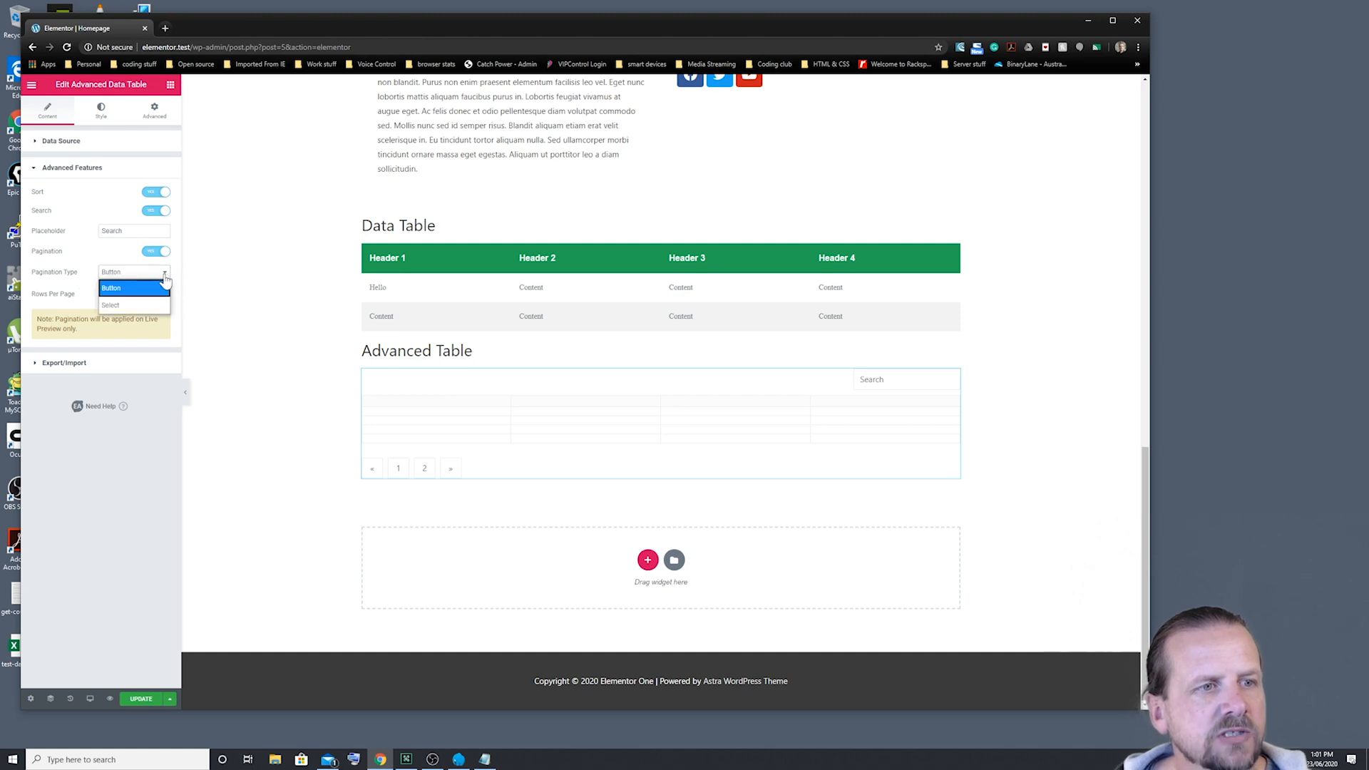
pyautogui.click(120, 306)
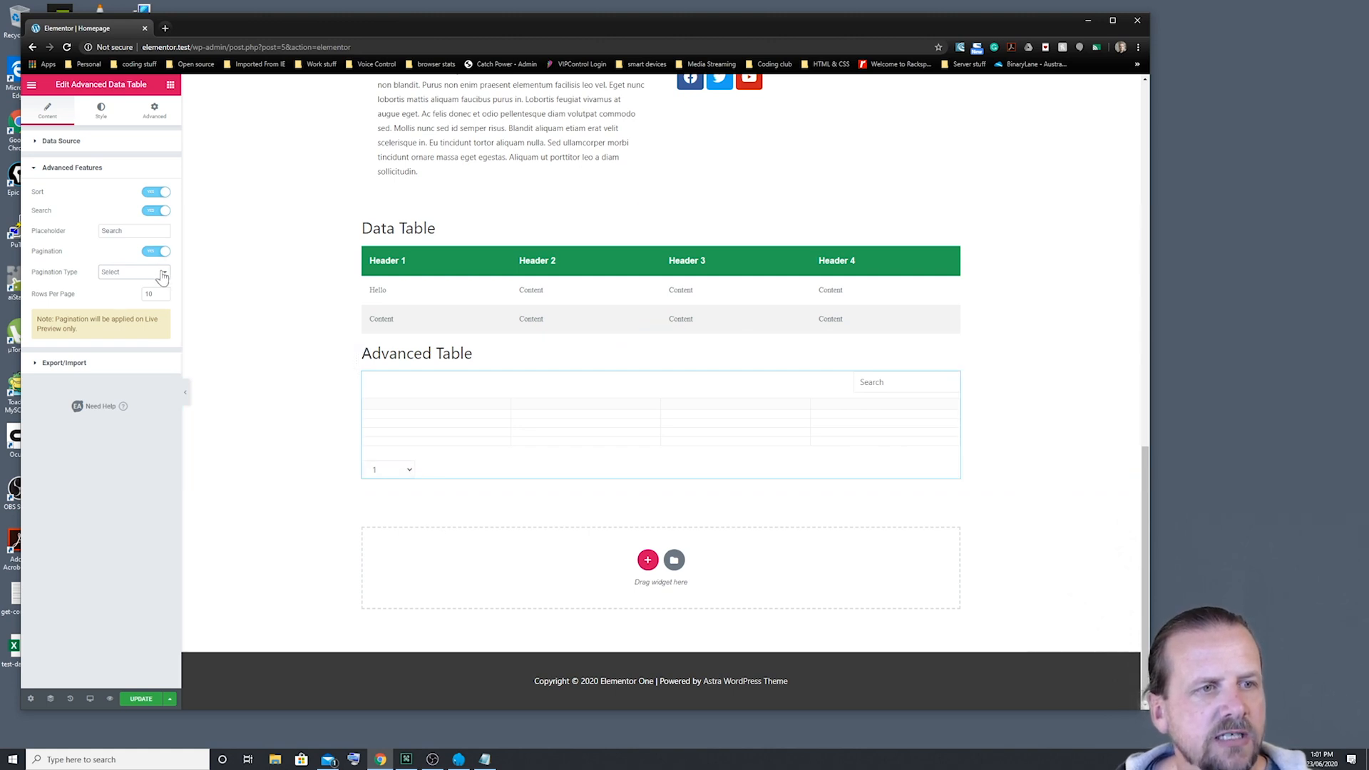
pyautogui.click(410, 469)
pyautogui.click(410, 469)
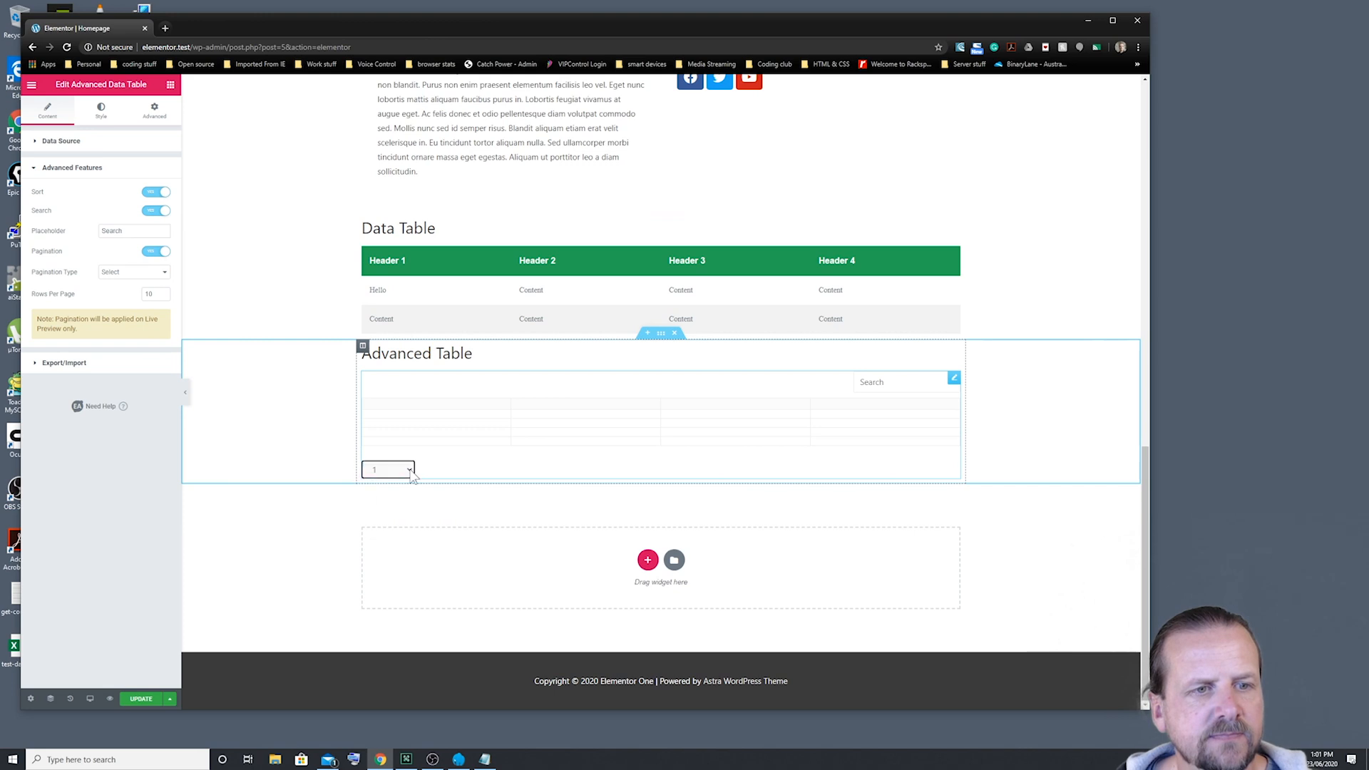
pyautogui.click(158, 272)
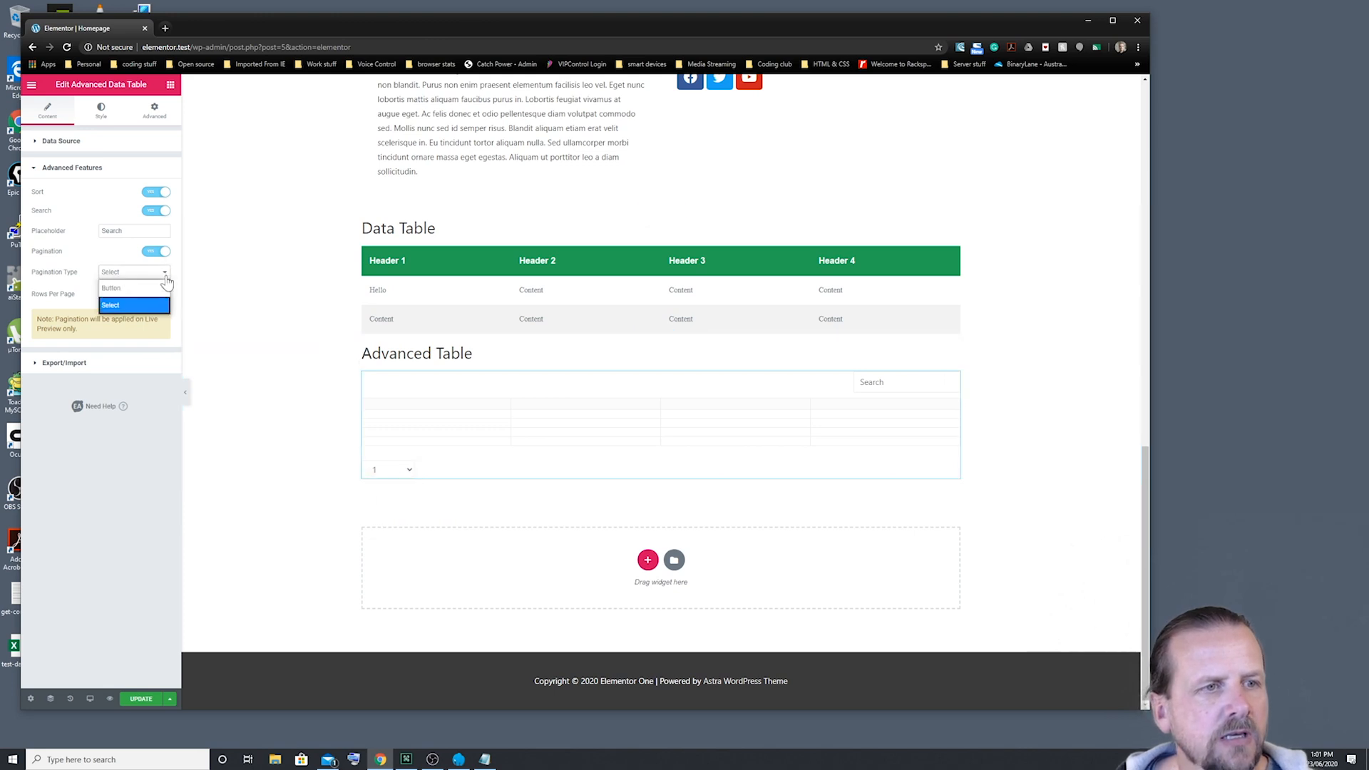
pyautogui.click(124, 296)
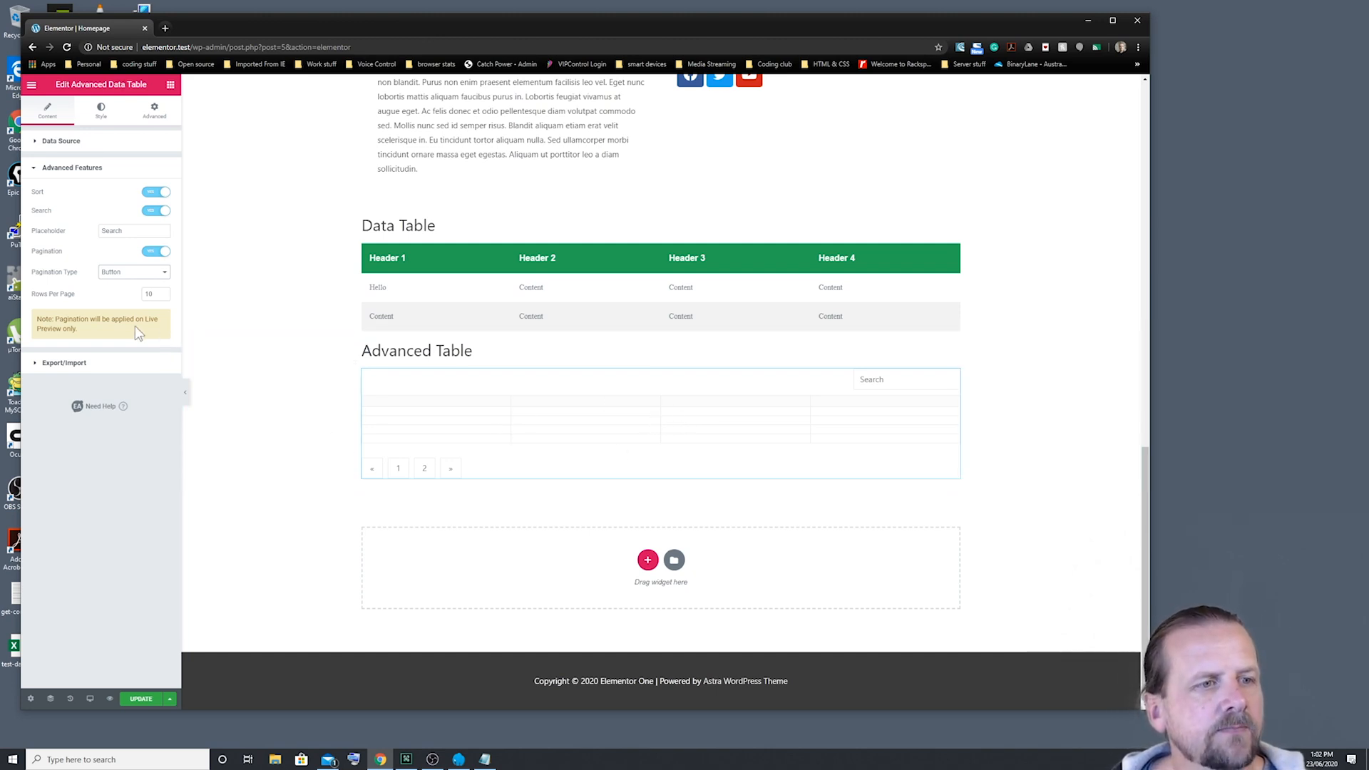
# Open the table's Export/Import settings, then switch to Notepad and copy all the CSV text from test-data.csv.
pyautogui.click(63, 363)
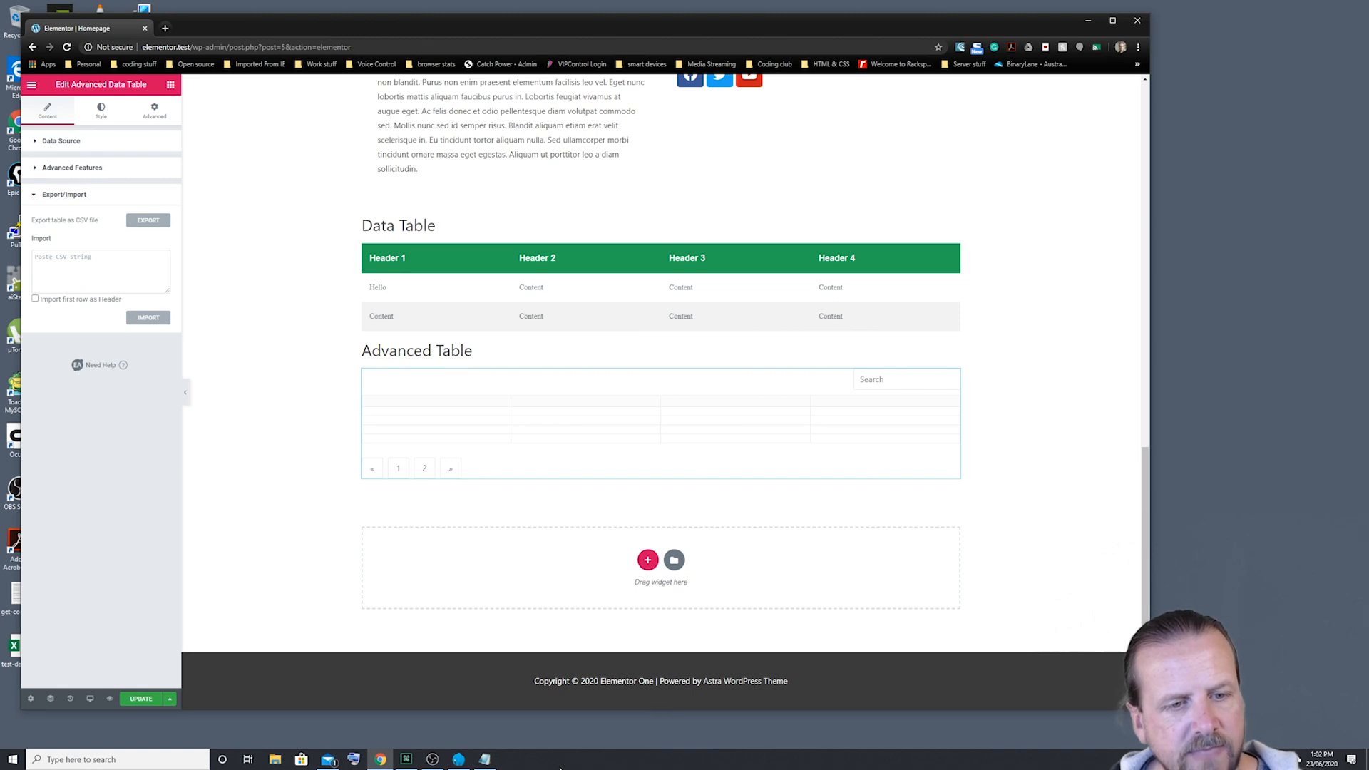
pyautogui.moveTo(489, 762)
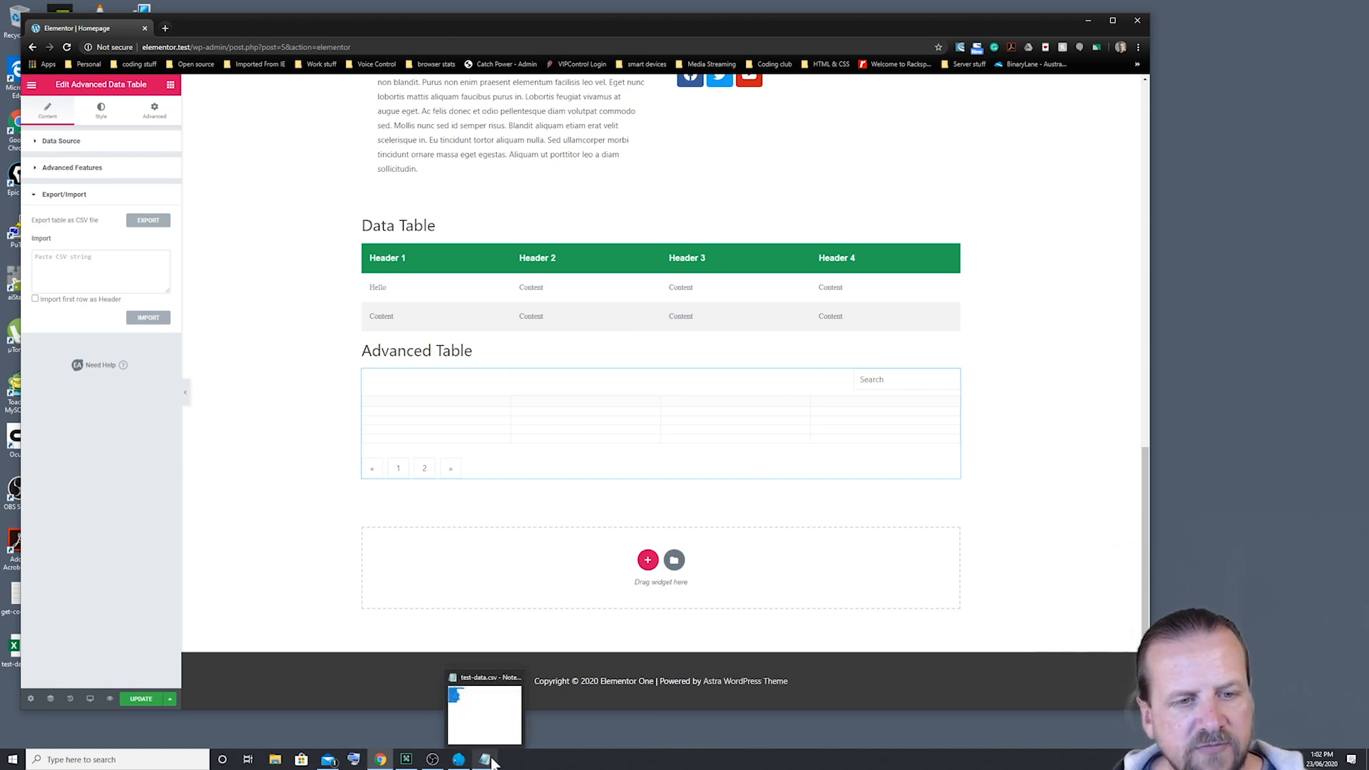
pyautogui.click(487, 760)
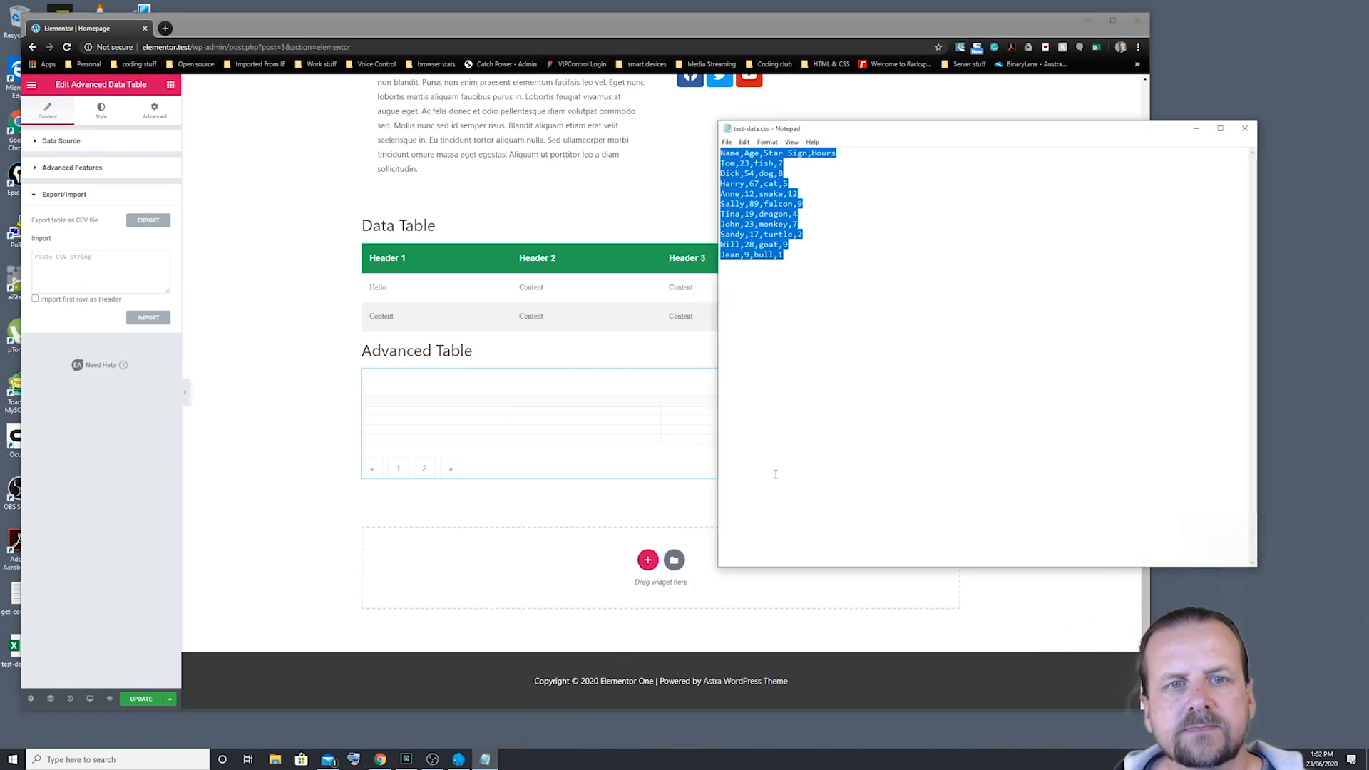
pyautogui.click(792, 254)
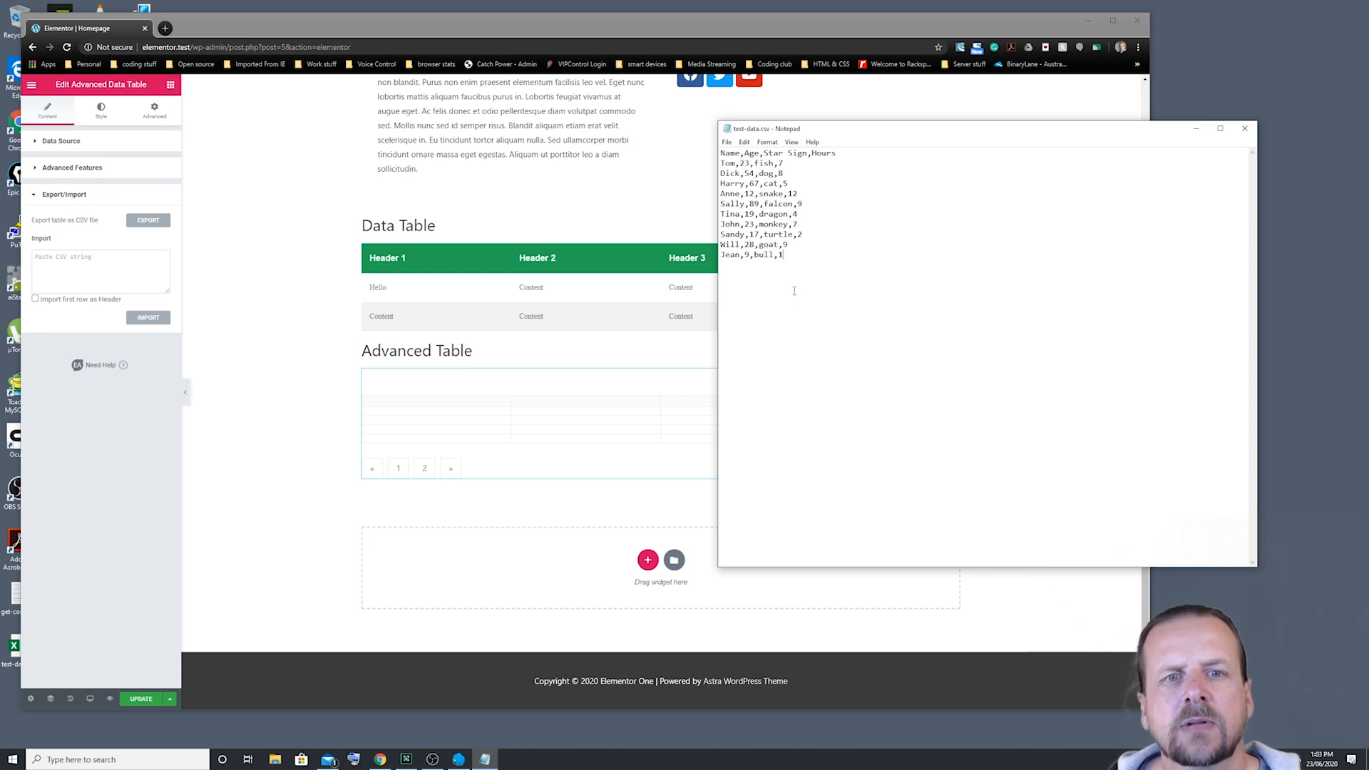
pyautogui.moveTo(785, 254); pyautogui.dragTo(716, 152)
pyautogui.rightClick(733, 153)
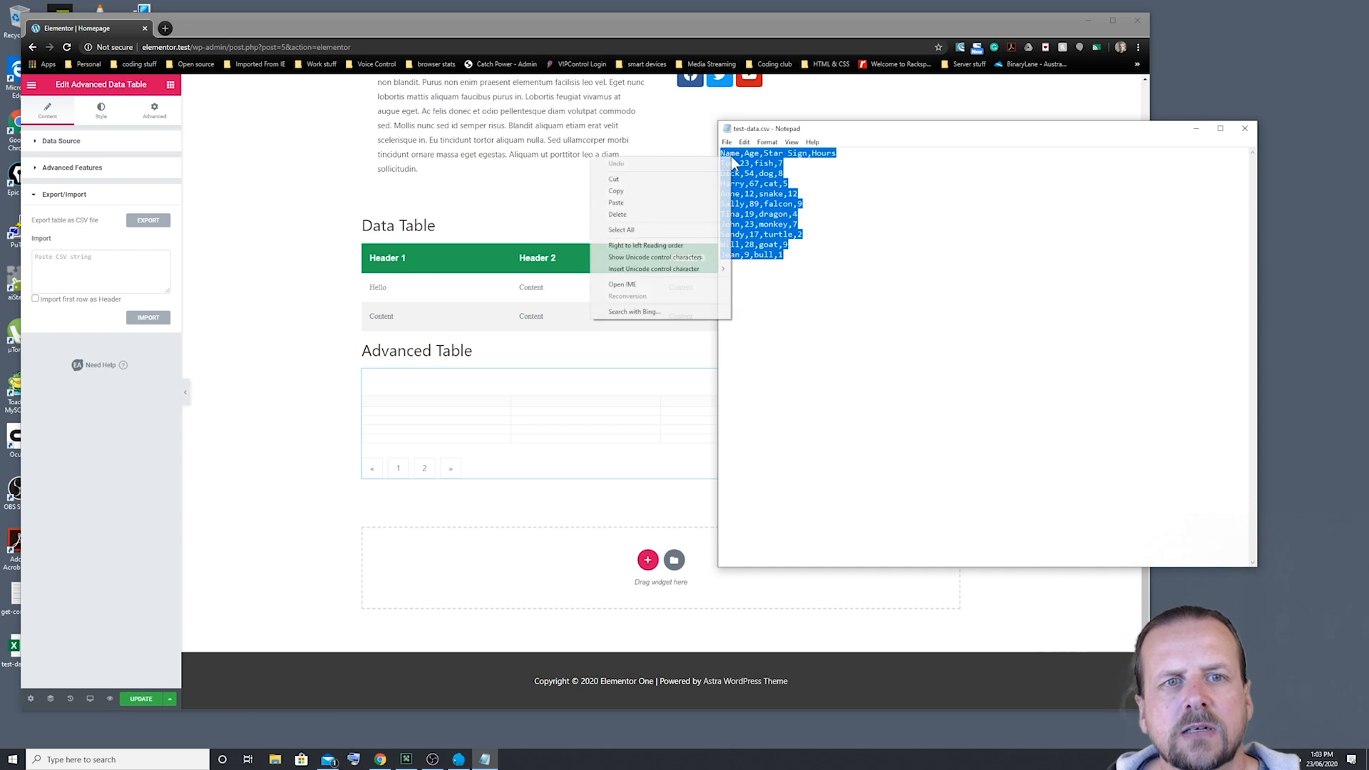
pyautogui.click(652, 190)
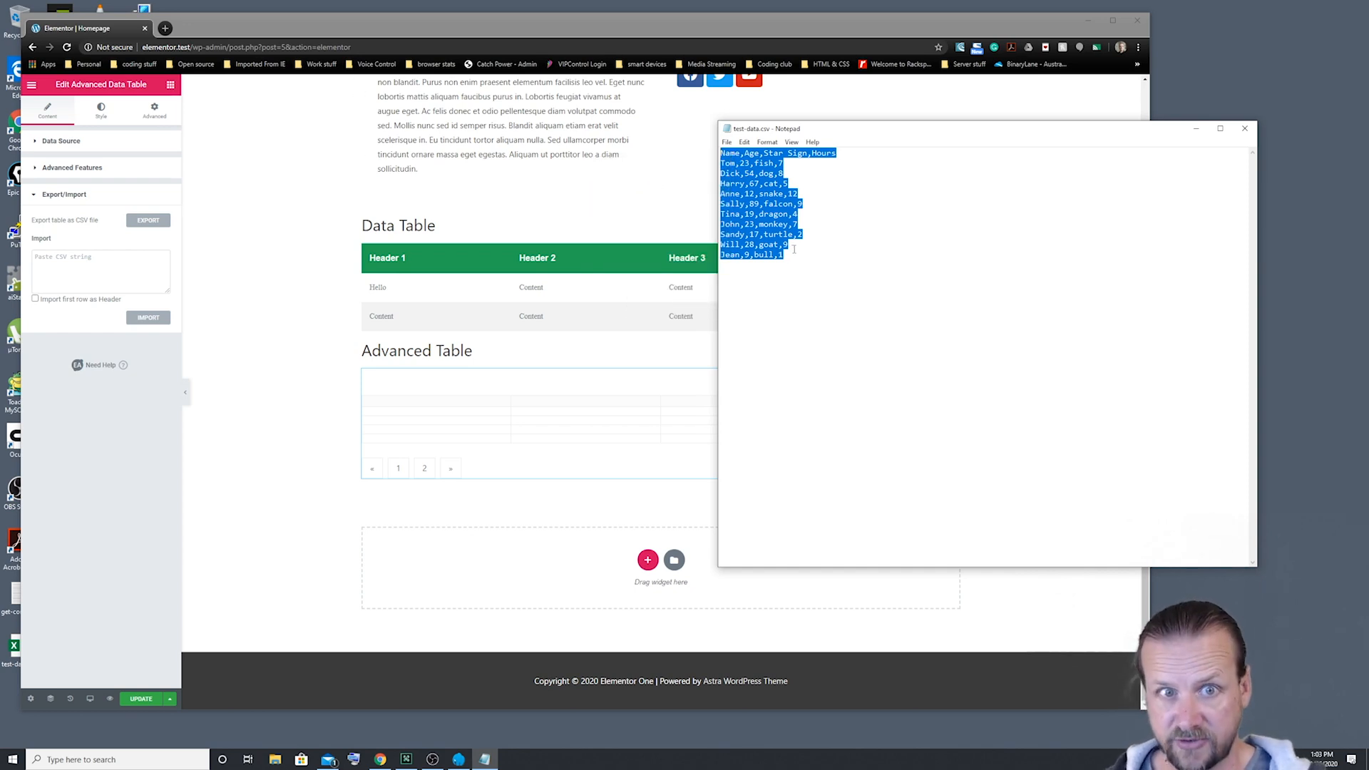
# Paste the copied CSV text into the Advanced Data Table's import box and import it with the first row as header.
pyautogui.click(57, 259)
pyautogui.rightClick(50, 260)
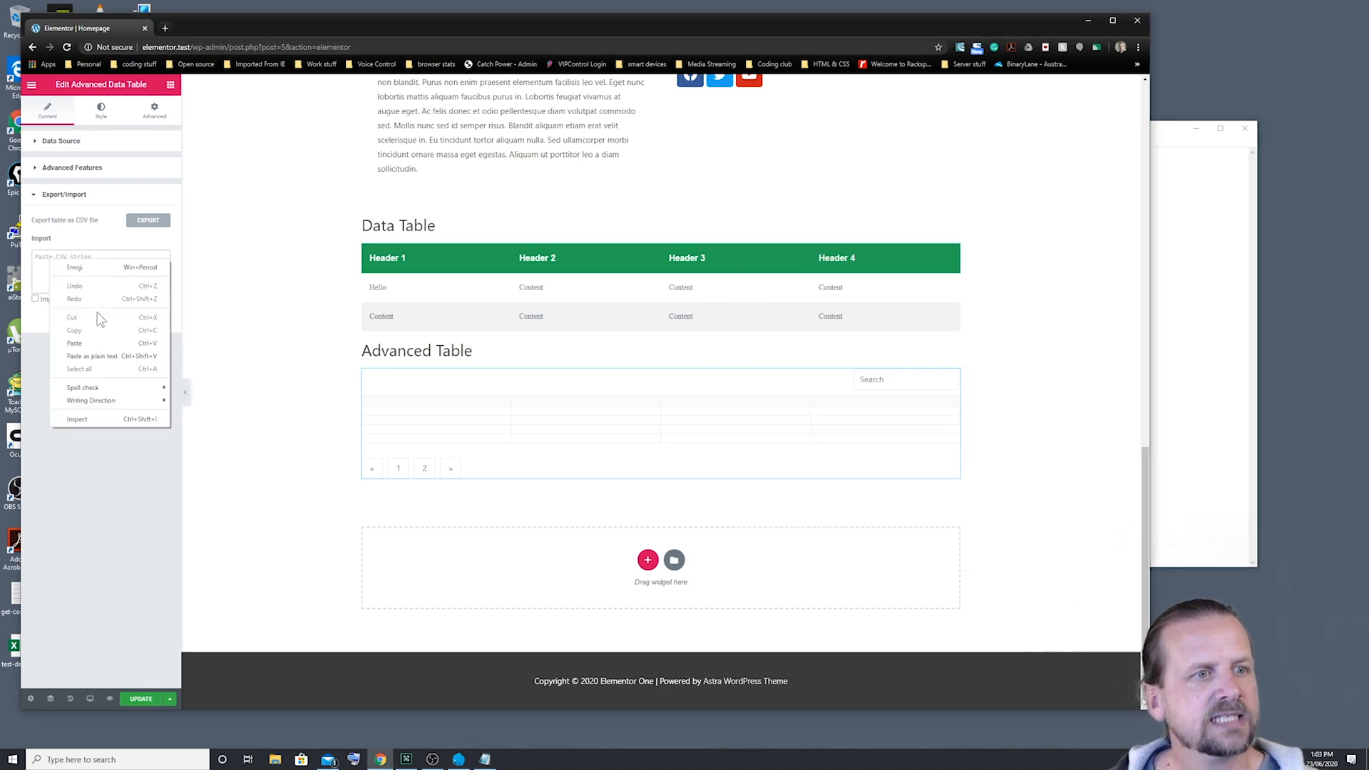
pyautogui.click(80, 344)
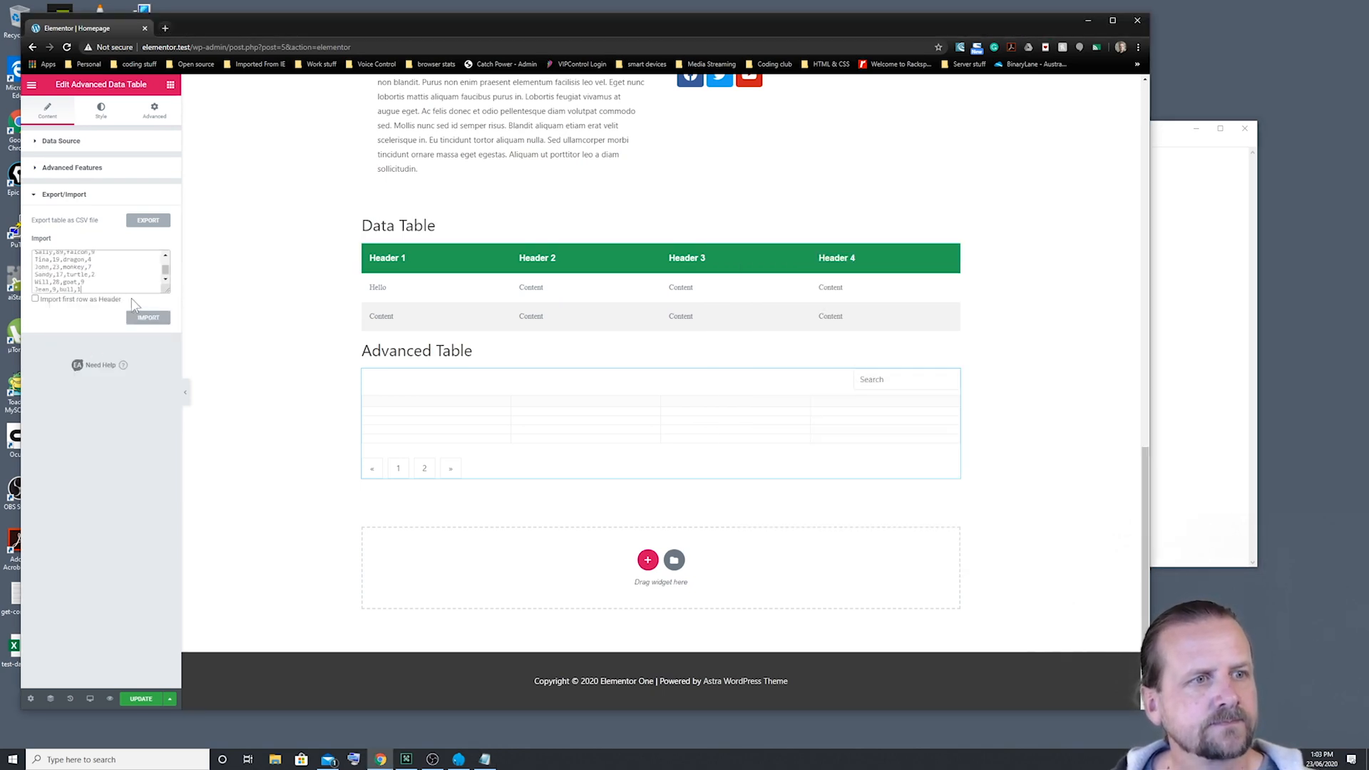
pyautogui.moveTo(167, 270); pyautogui.dragTo(166, 264)
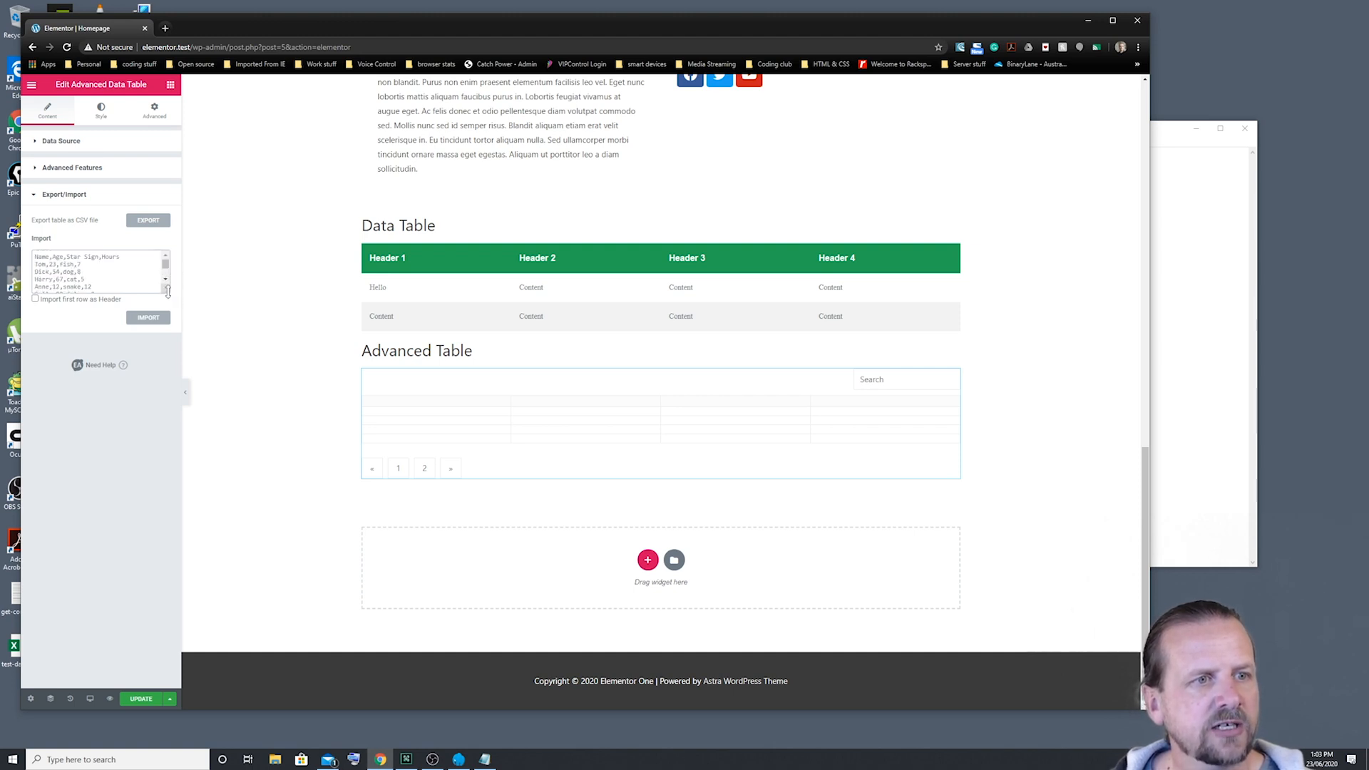
pyautogui.moveTo(168, 291); pyautogui.dragTo(163, 394)
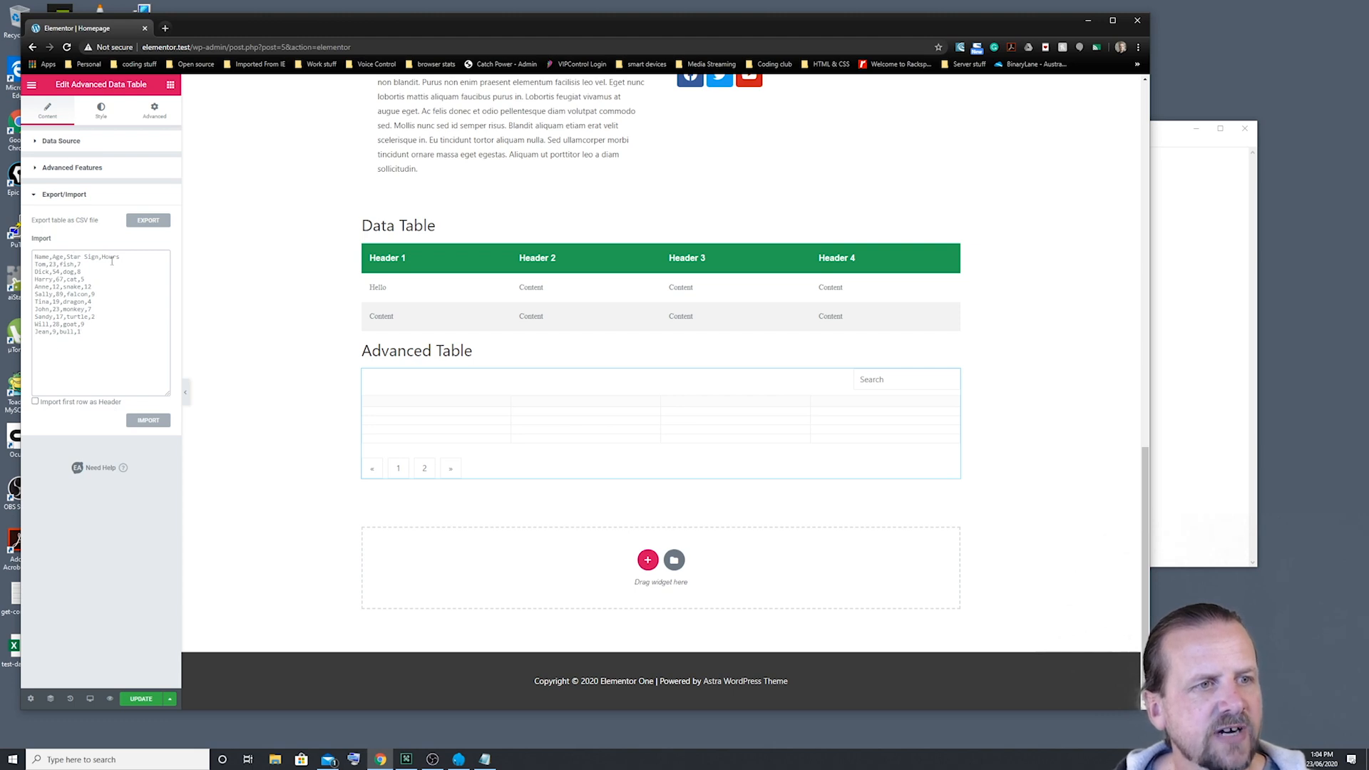
pyautogui.click(35, 401)
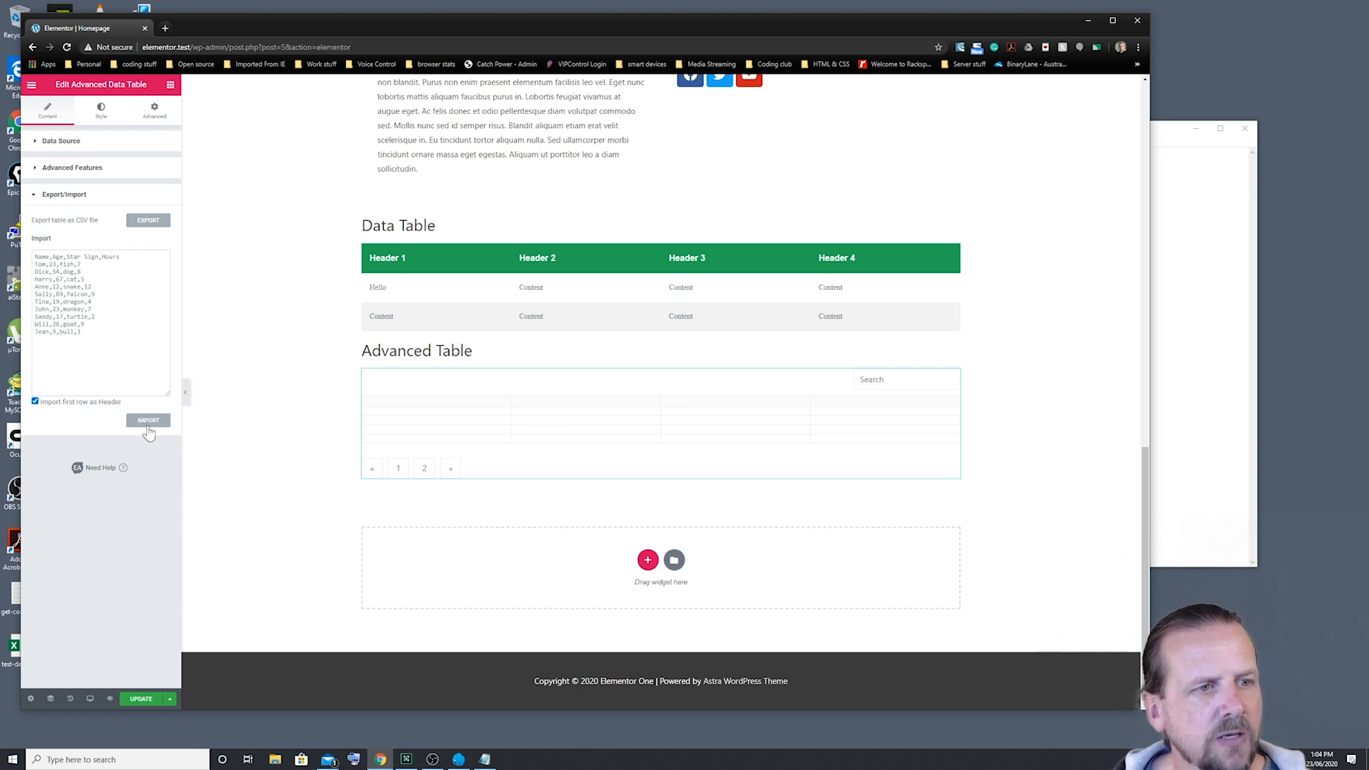
pyautogui.click(149, 422)
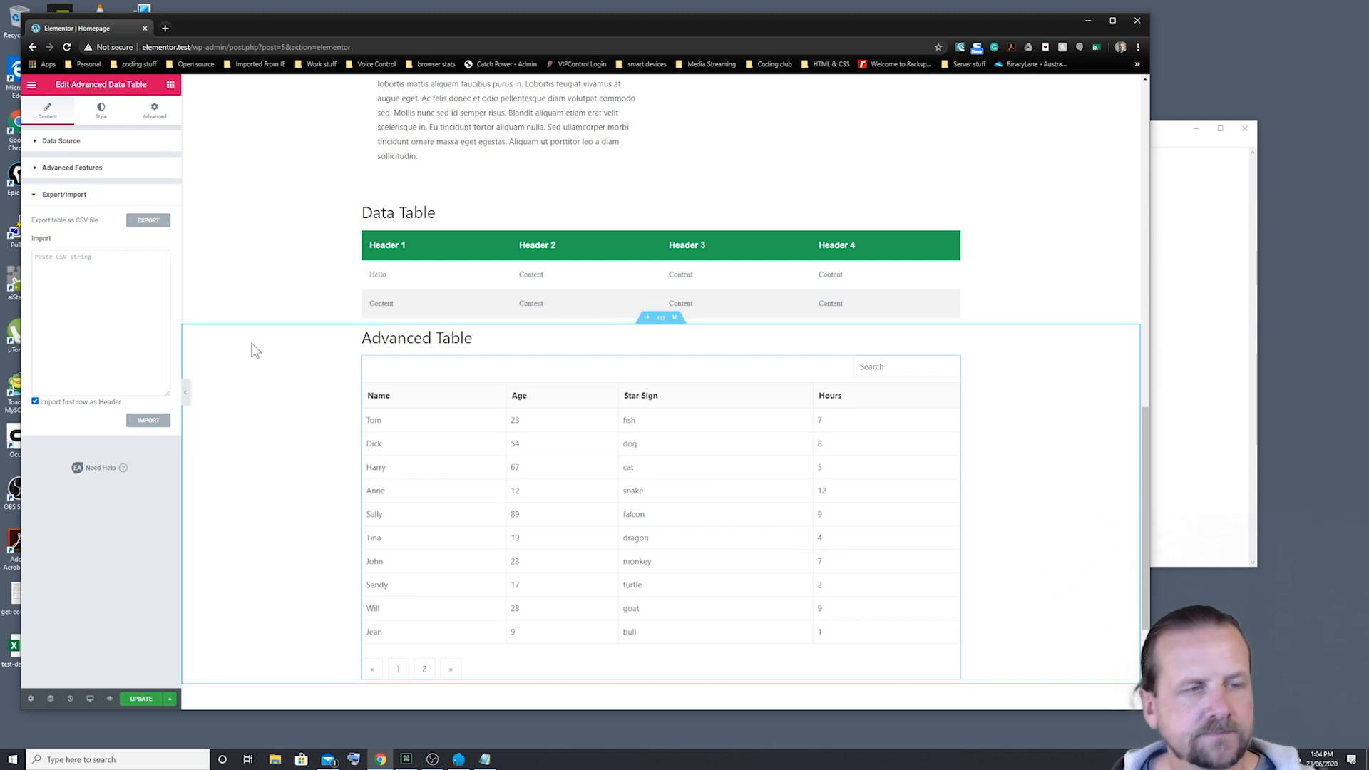
pyautogui.click(35, 194)
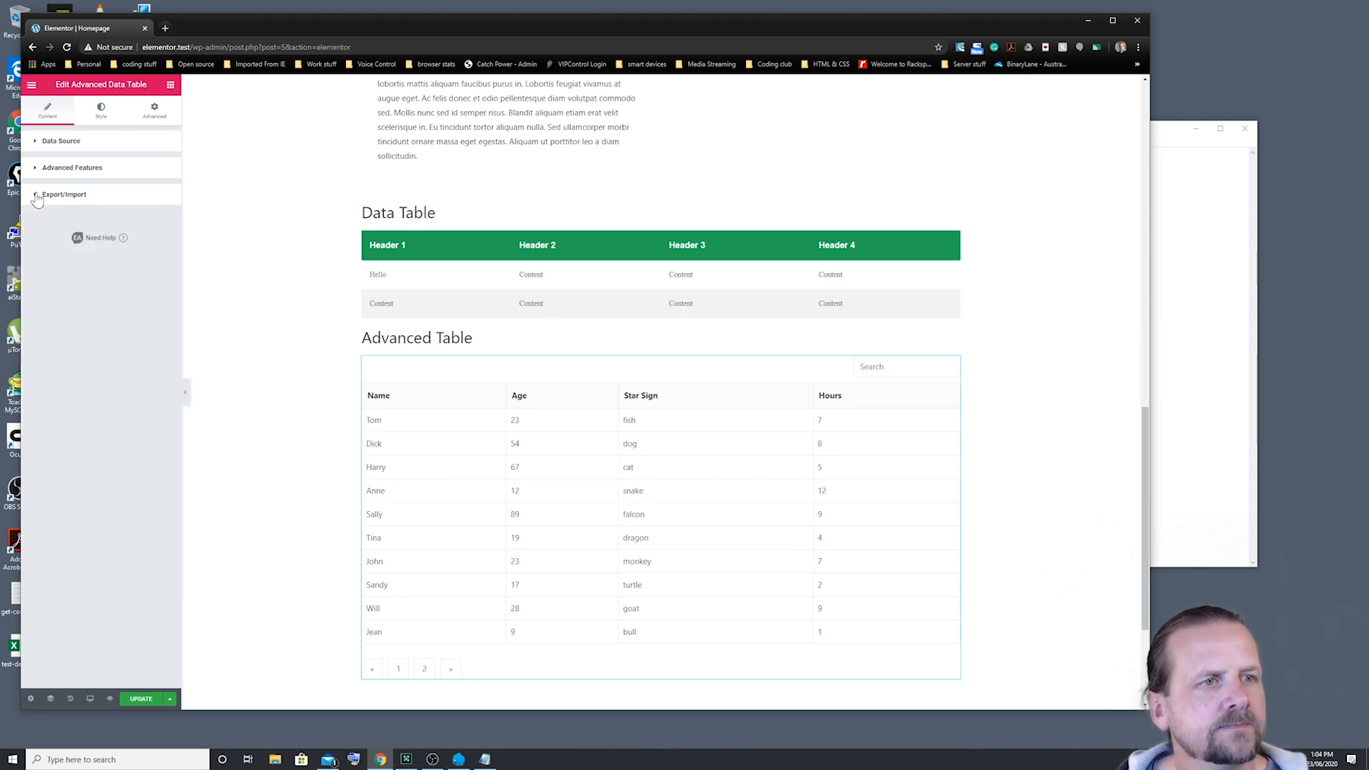
# In the Advanced Data Table's style settings, keep the width at 100 and set the table's border type to Double.
pyautogui.click(100, 110)
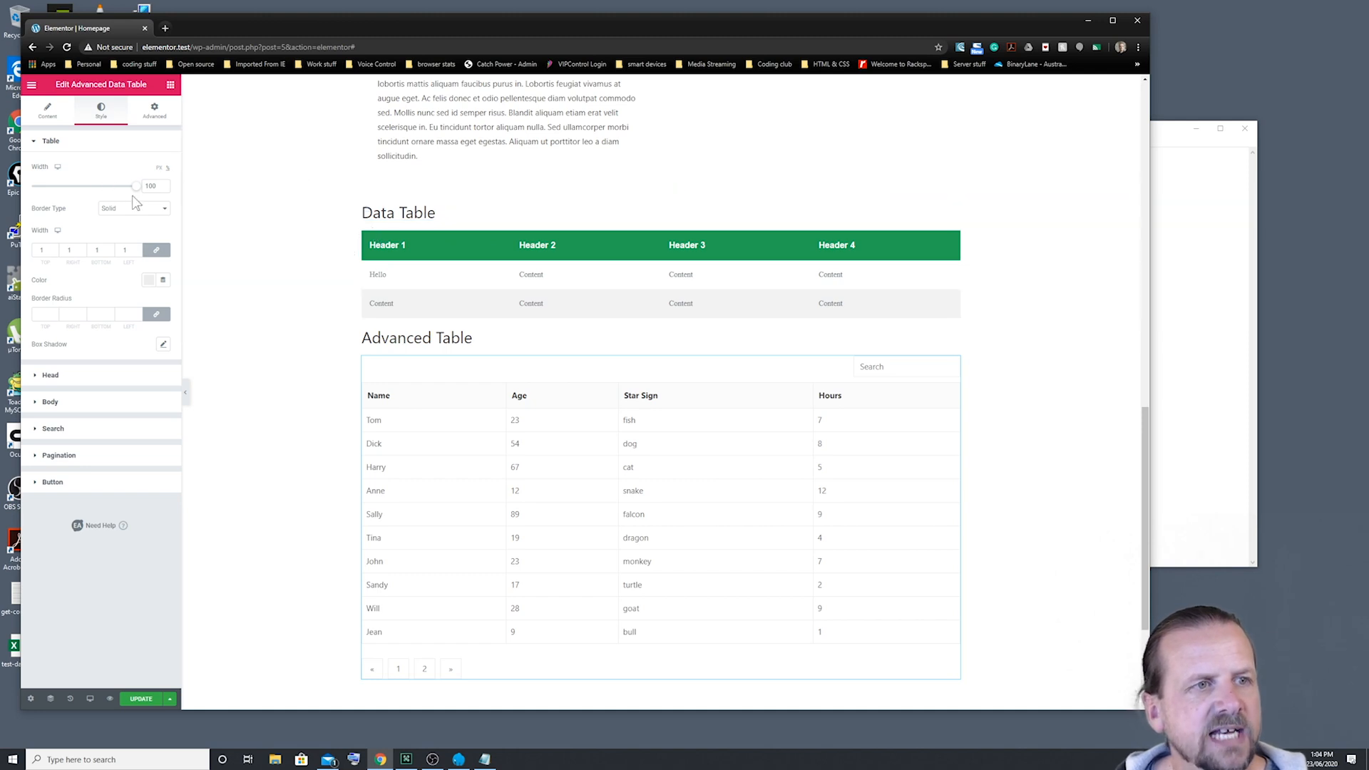
pyautogui.moveTo(136, 186); pyautogui.dragTo(175, 193)
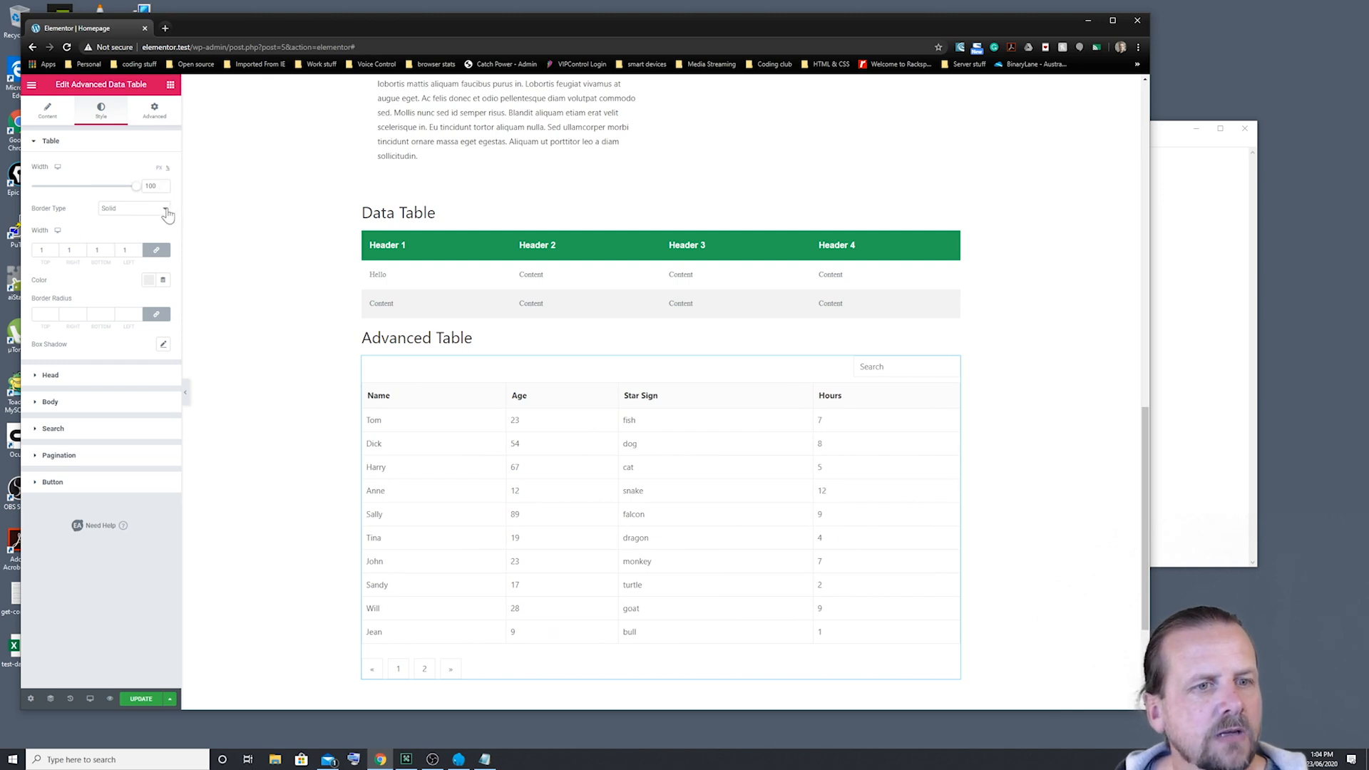
pyautogui.click(165, 210)
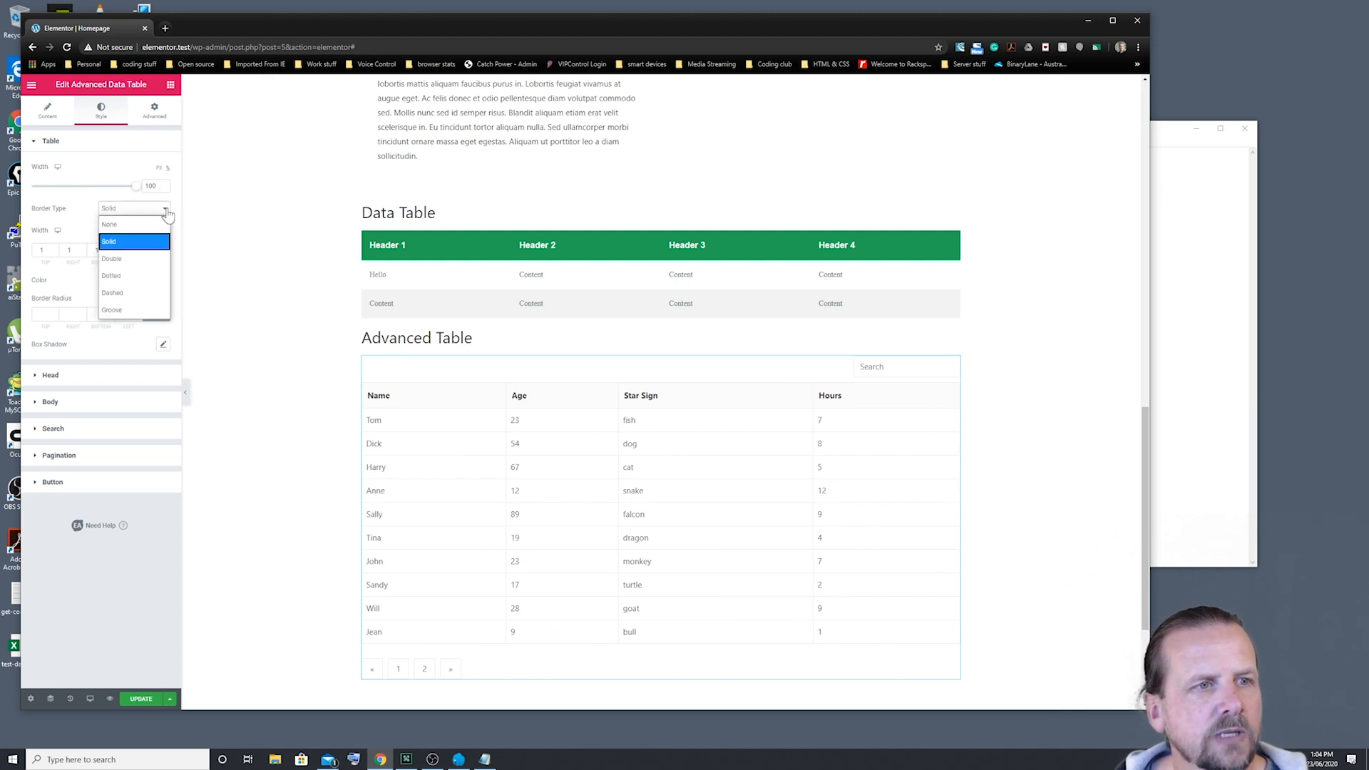
pyautogui.click(132, 260)
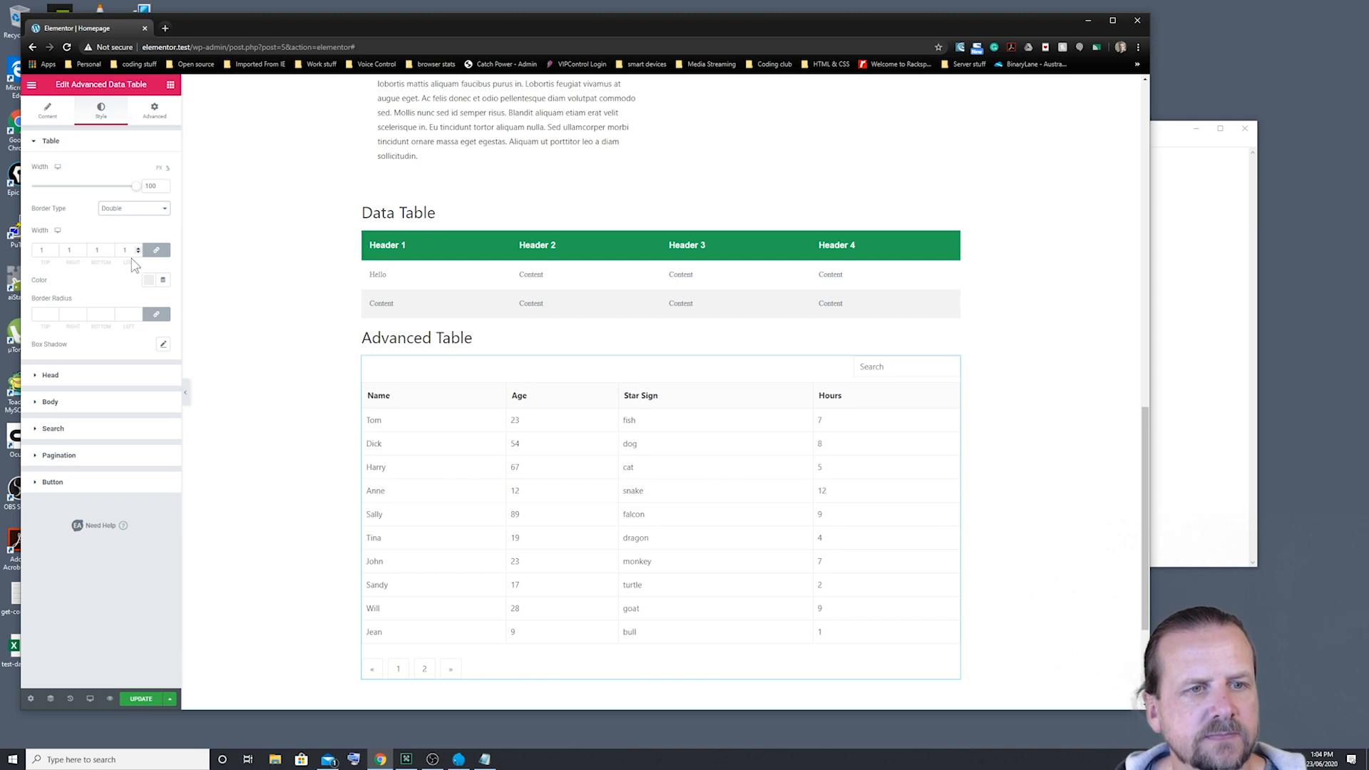
# Try None as the Advanced Data Table's border type, then set the border type to Solid.
pyautogui.click(166, 210)
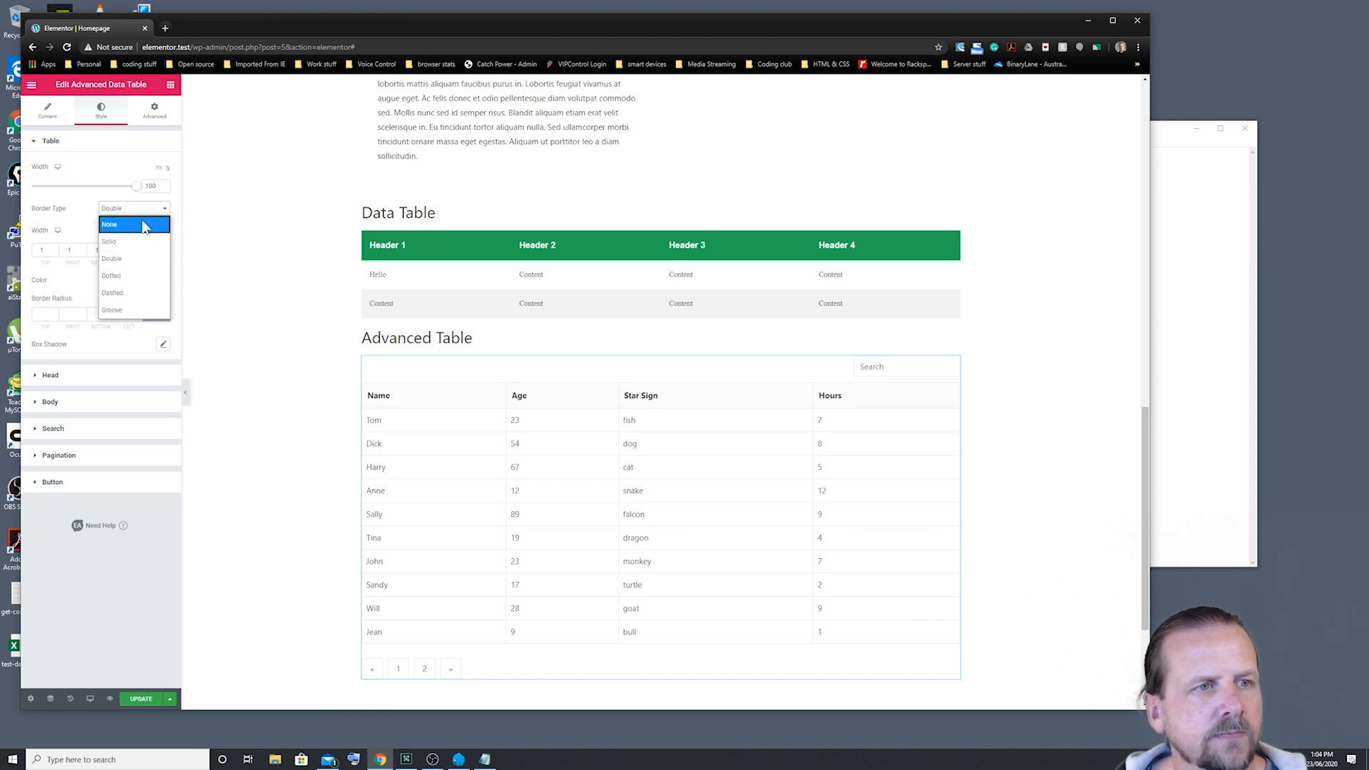
pyautogui.click(145, 225)
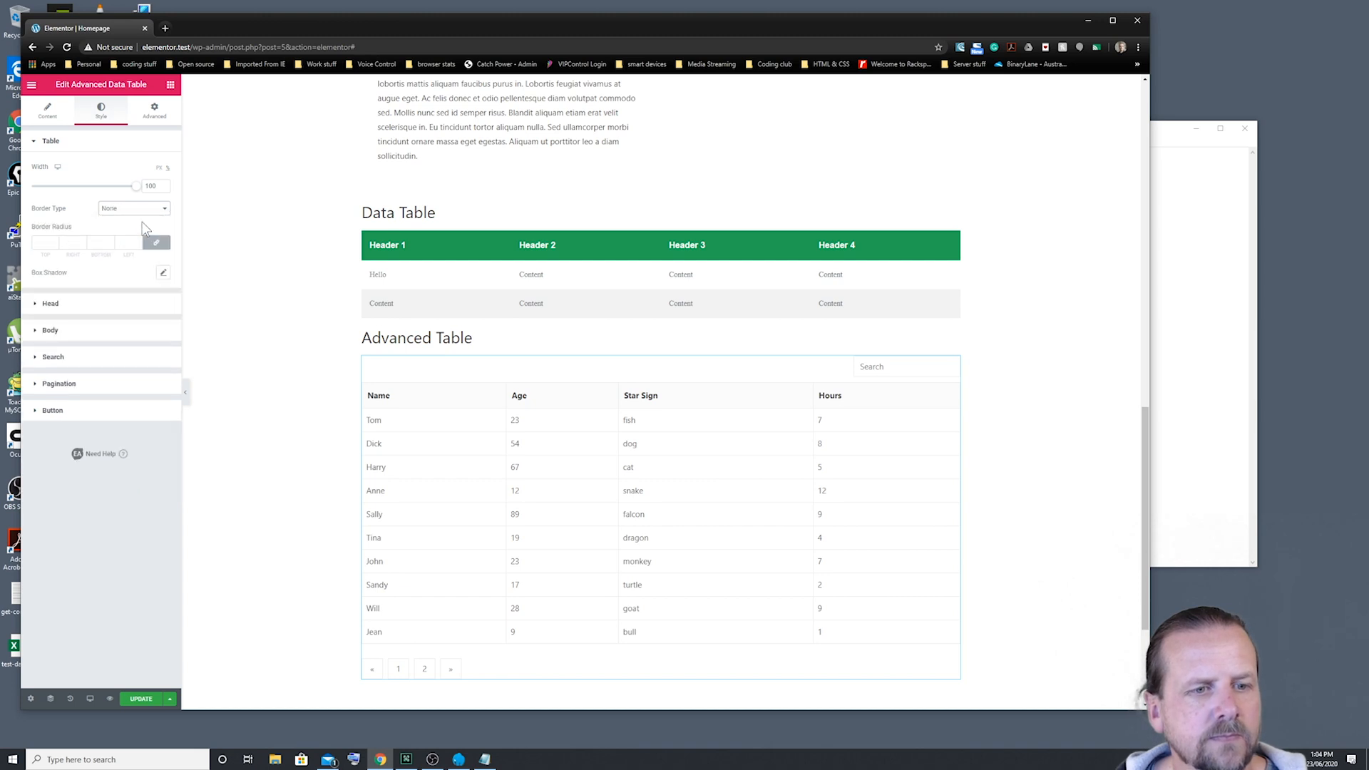
pyautogui.click(165, 210)
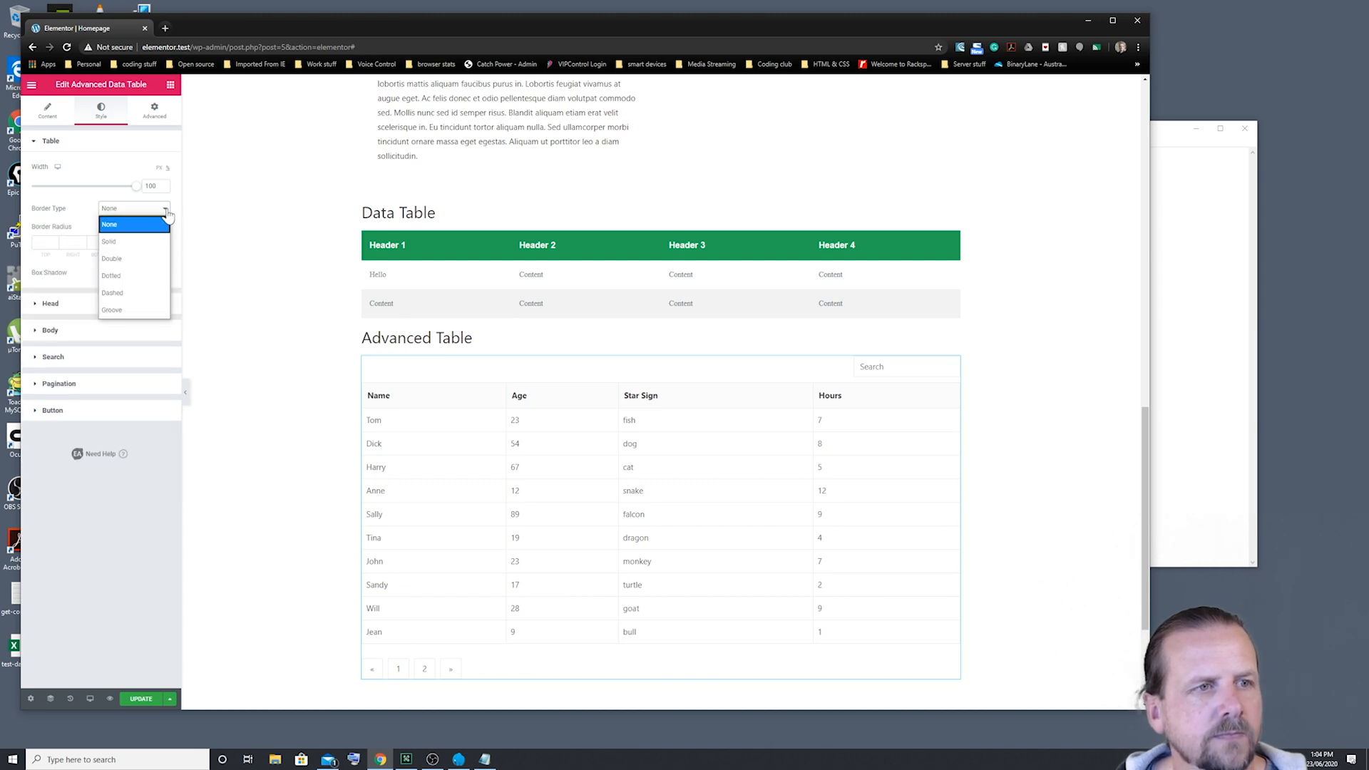
pyautogui.click(143, 241)
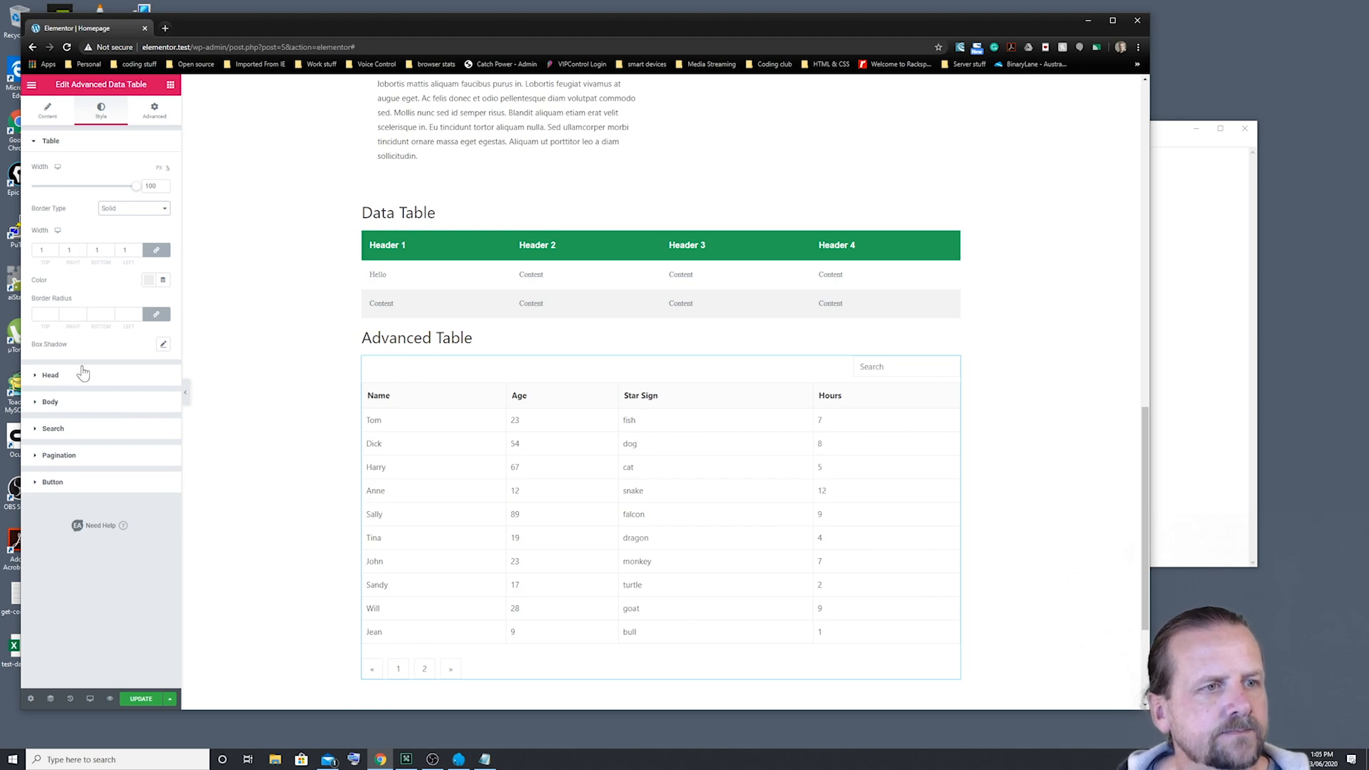
# Style the table's head with the light green #61CE70 background colour and white text.
pyautogui.click(52, 376)
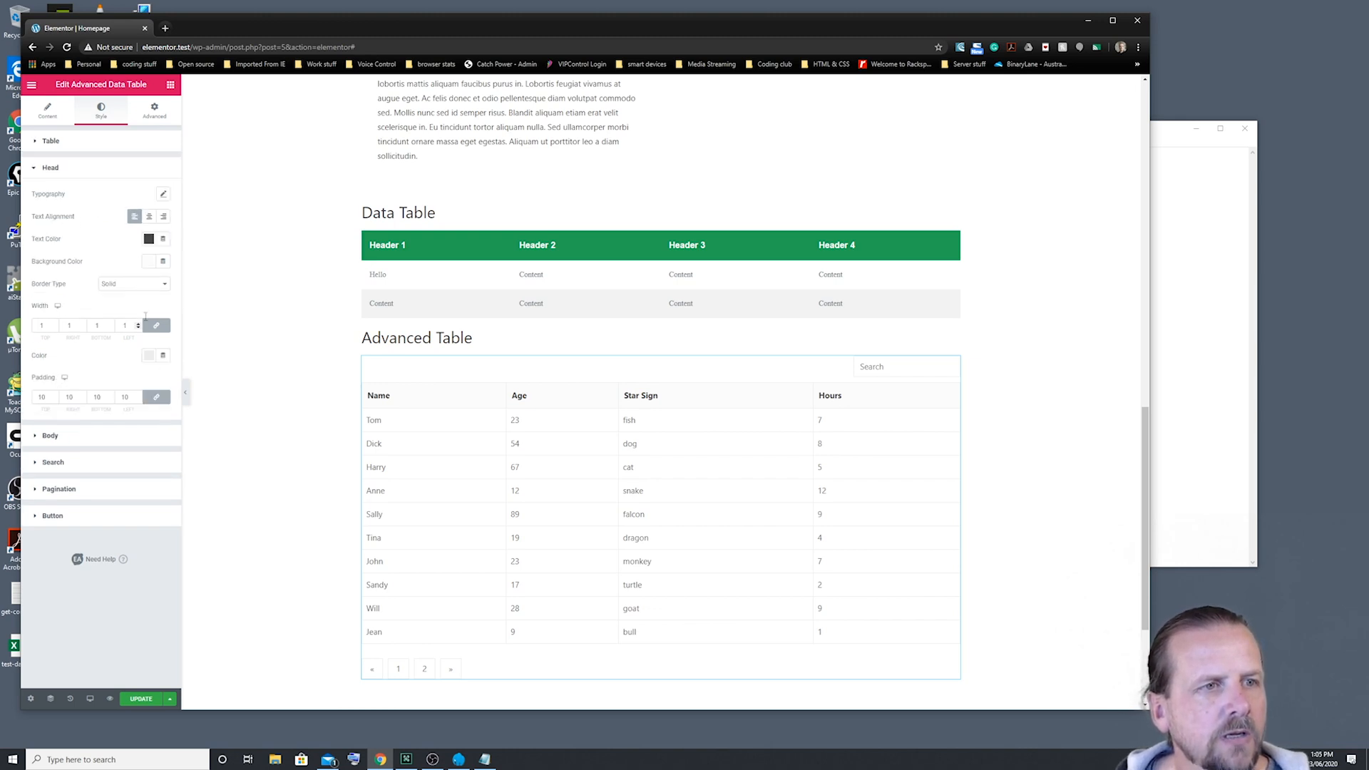
pyautogui.click(149, 262)
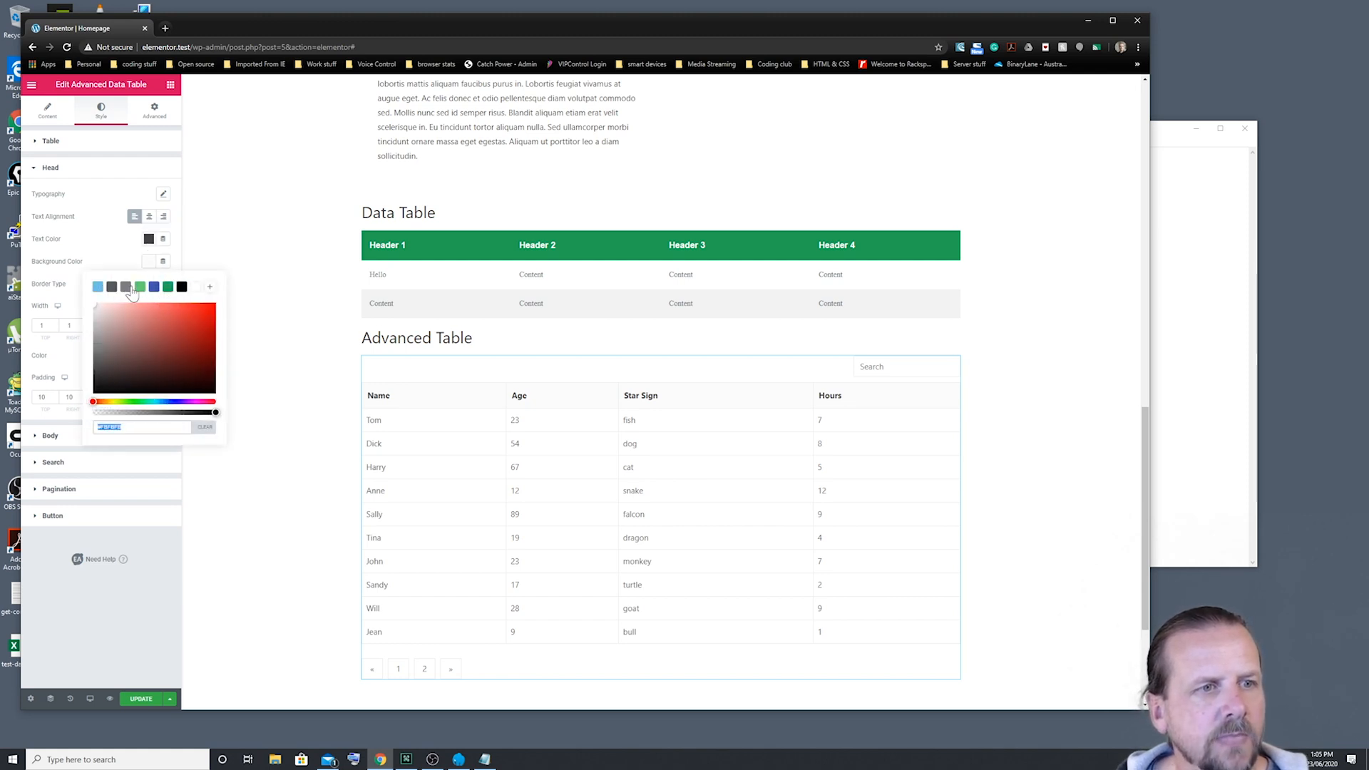
pyautogui.click(139, 289)
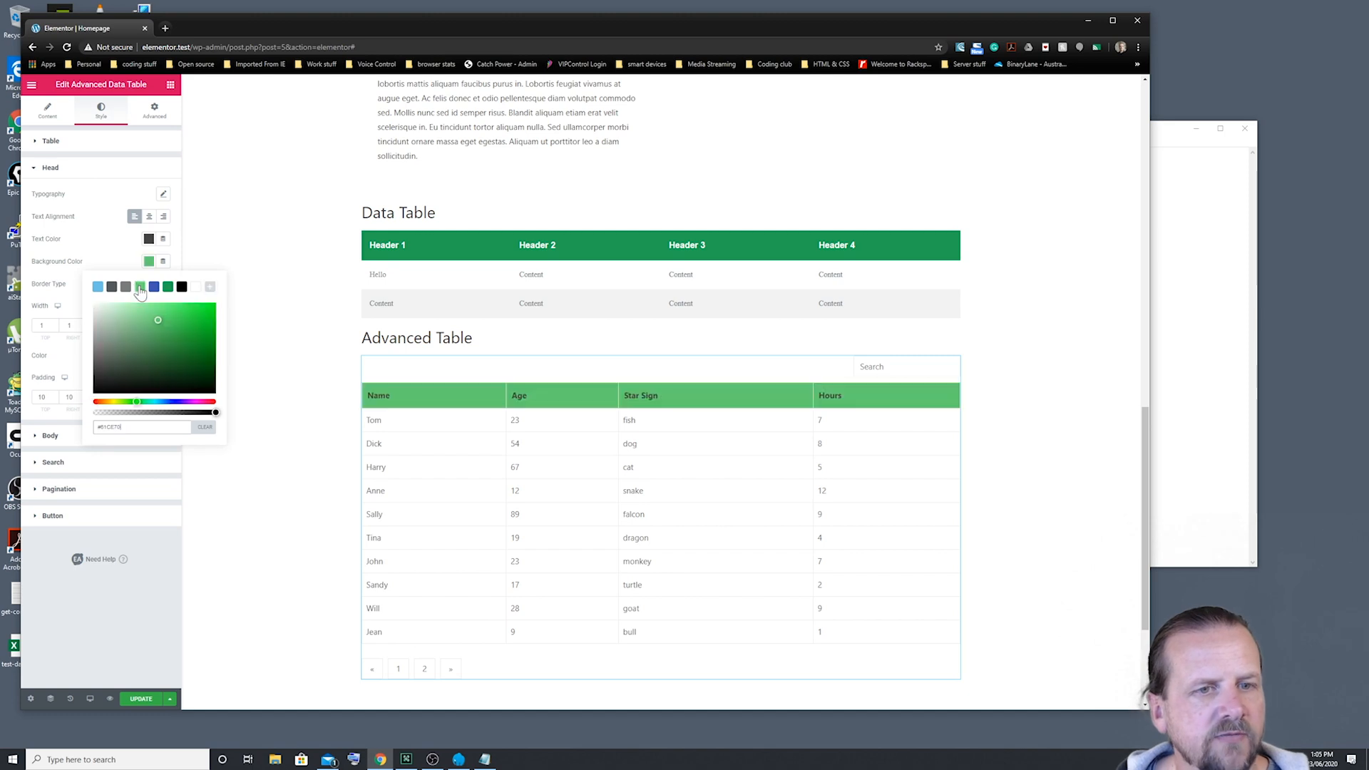
pyautogui.click(149, 239)
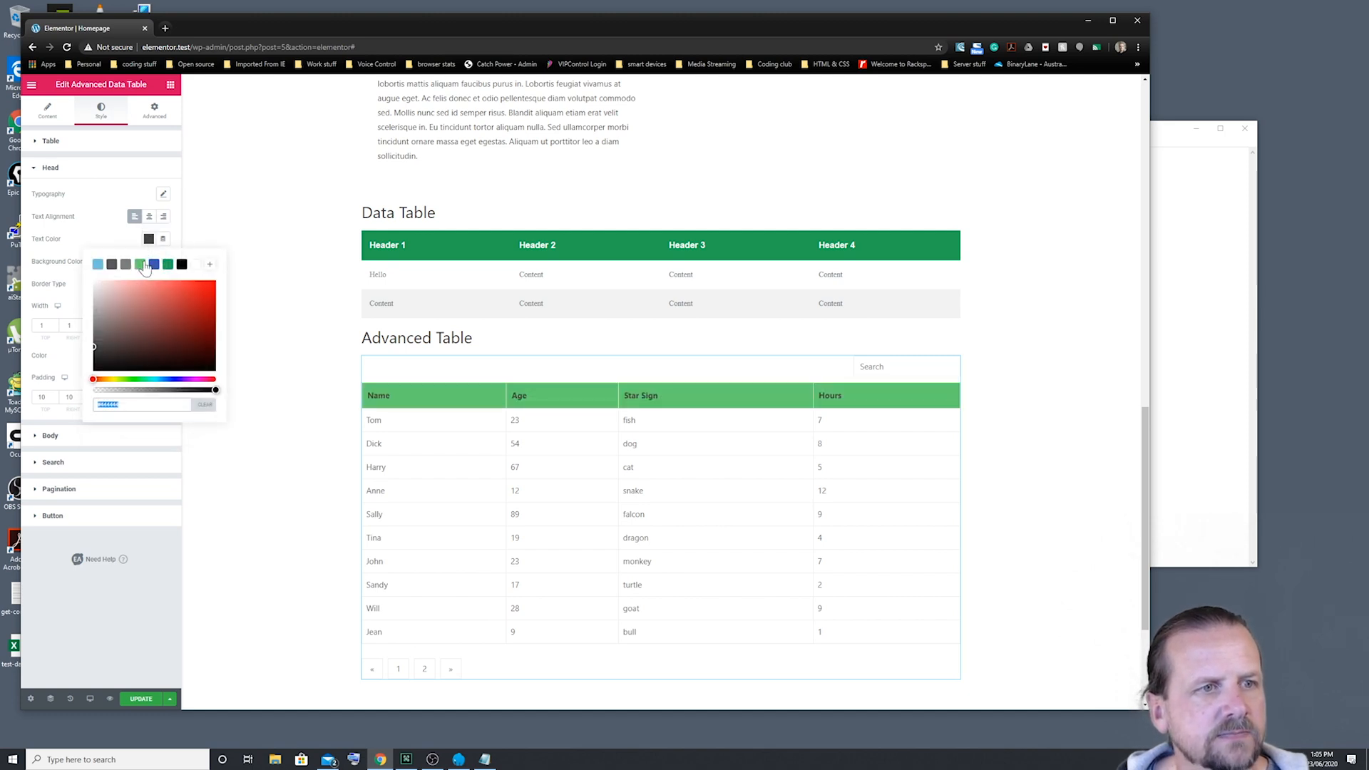
pyautogui.click(196, 265)
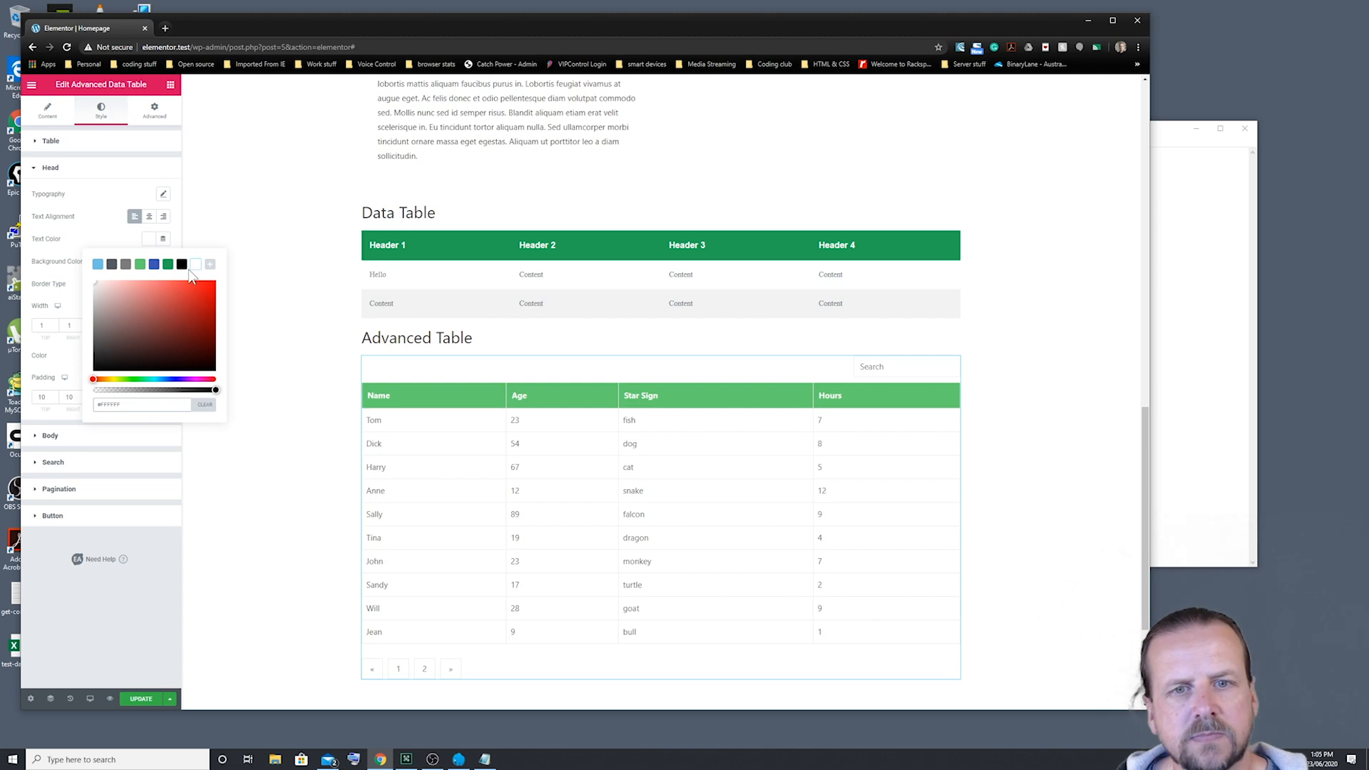
pyautogui.click(99, 240)
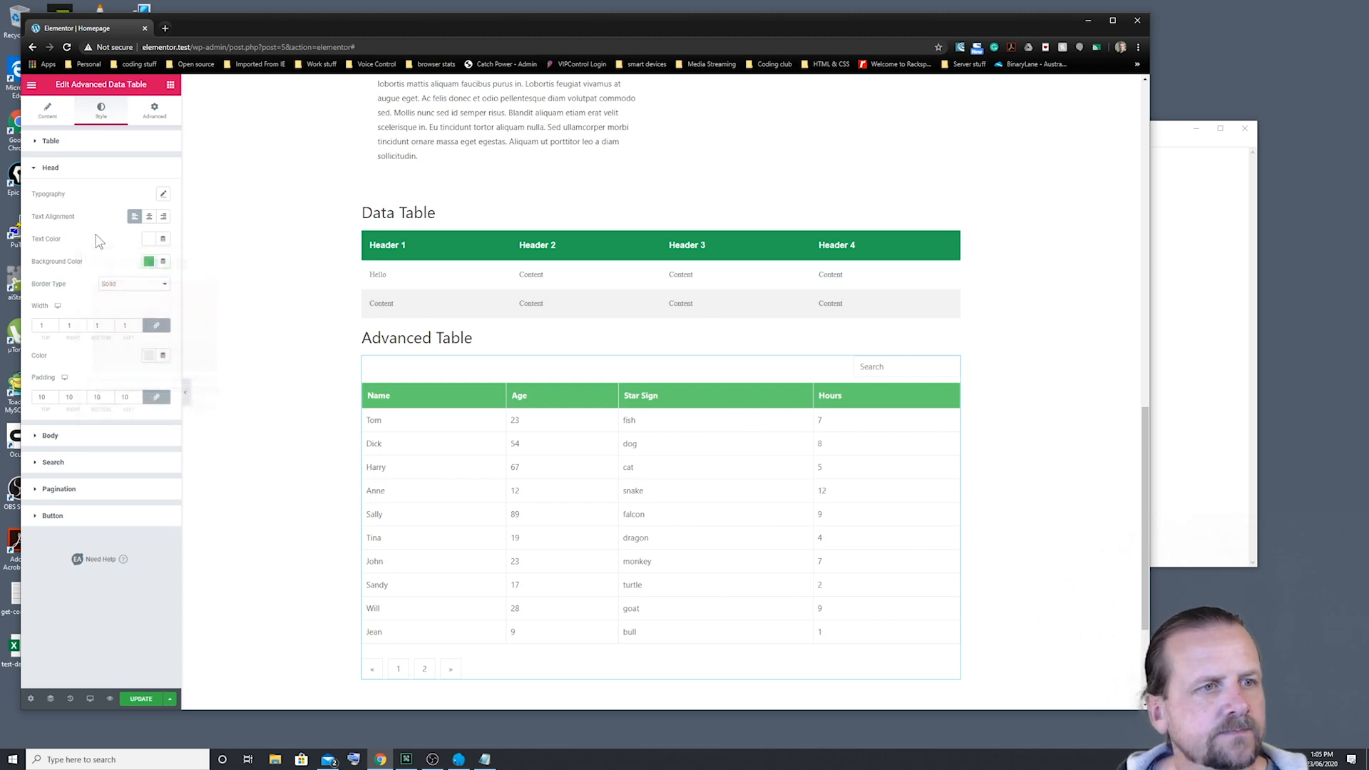
pyautogui.click(37, 171)
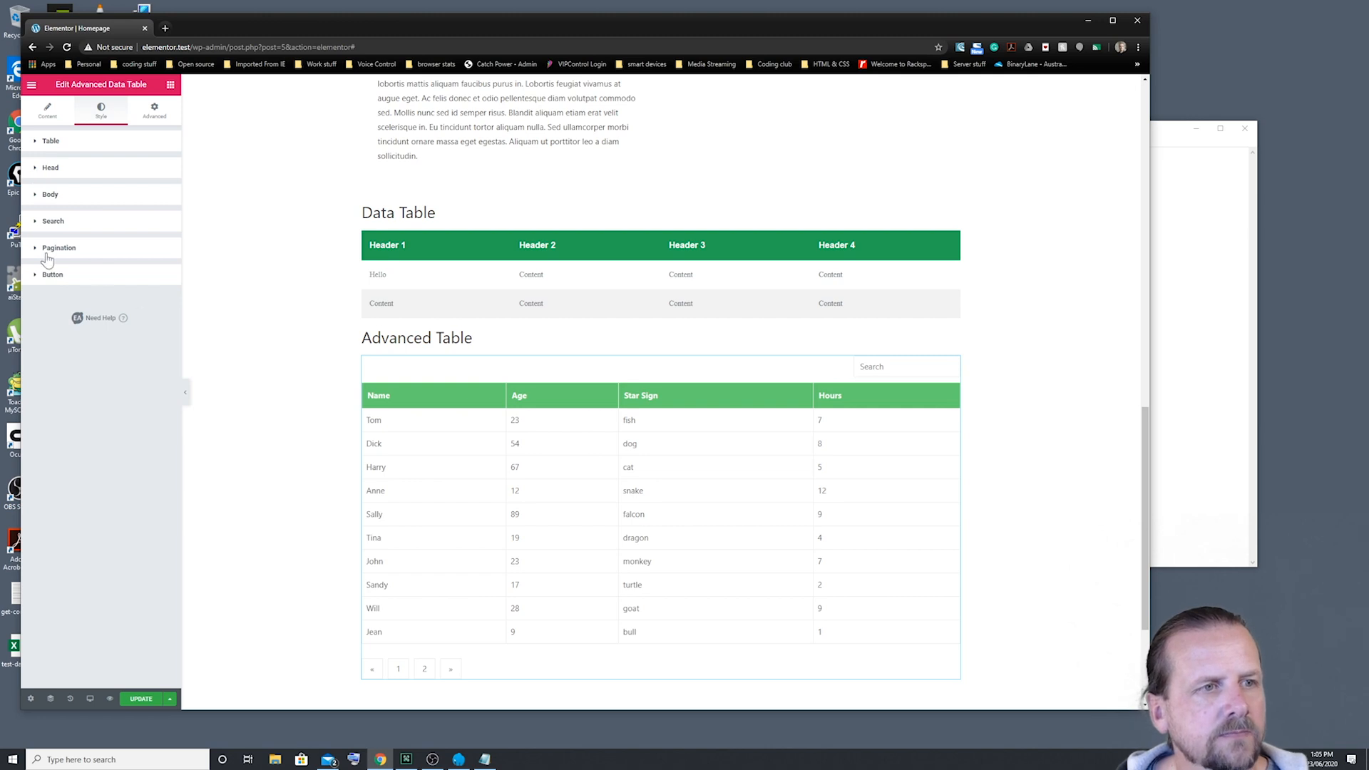
# Review the Advanced Data Table's Body, Search, Pagination and Button style settings one after another.
pyautogui.click(36, 199)
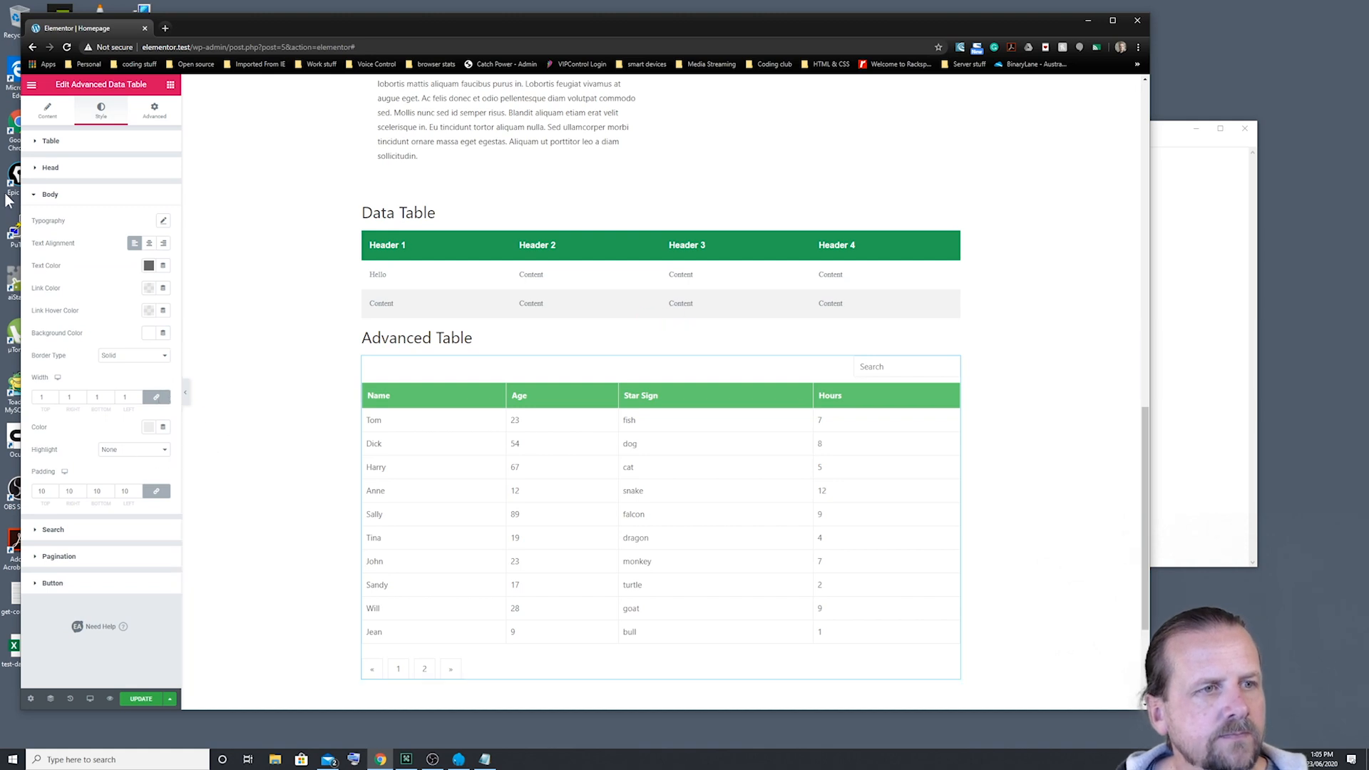
pyautogui.click(34, 196)
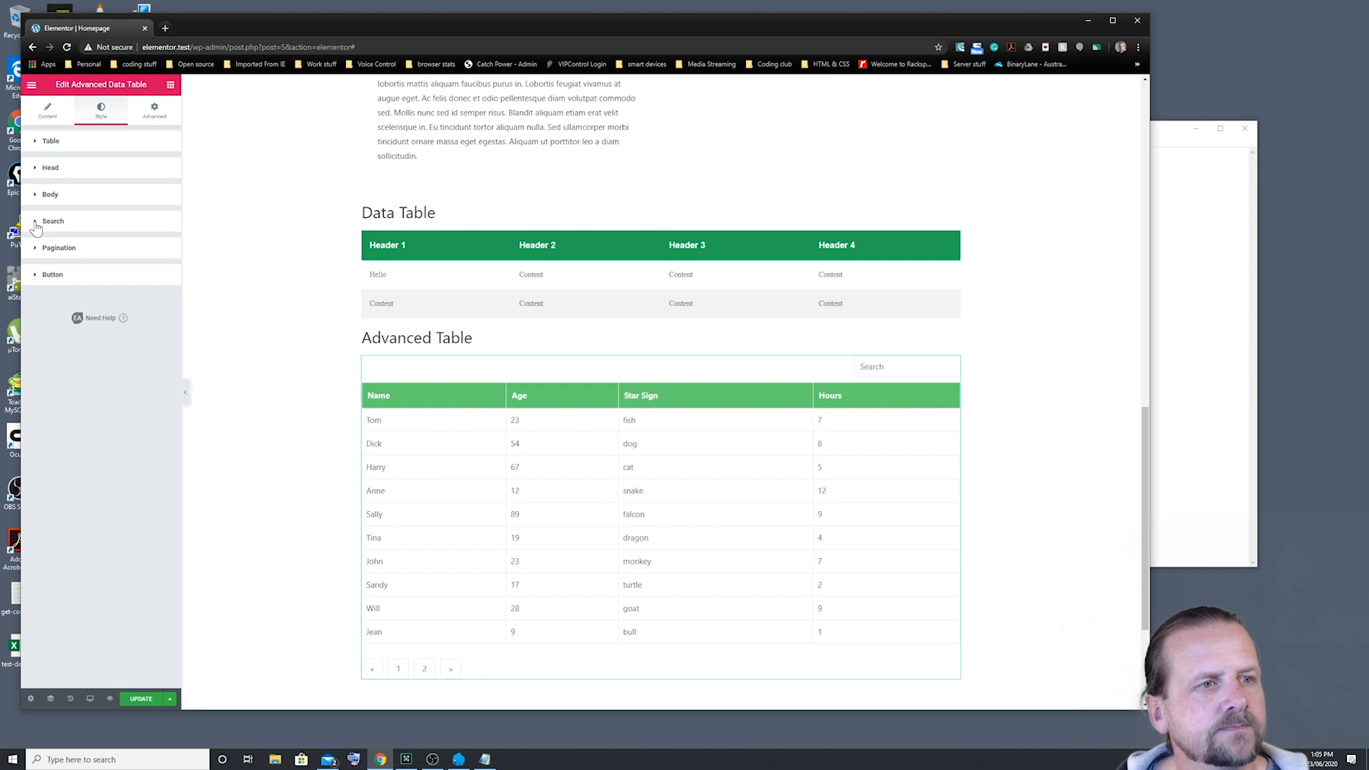
pyautogui.click(37, 225)
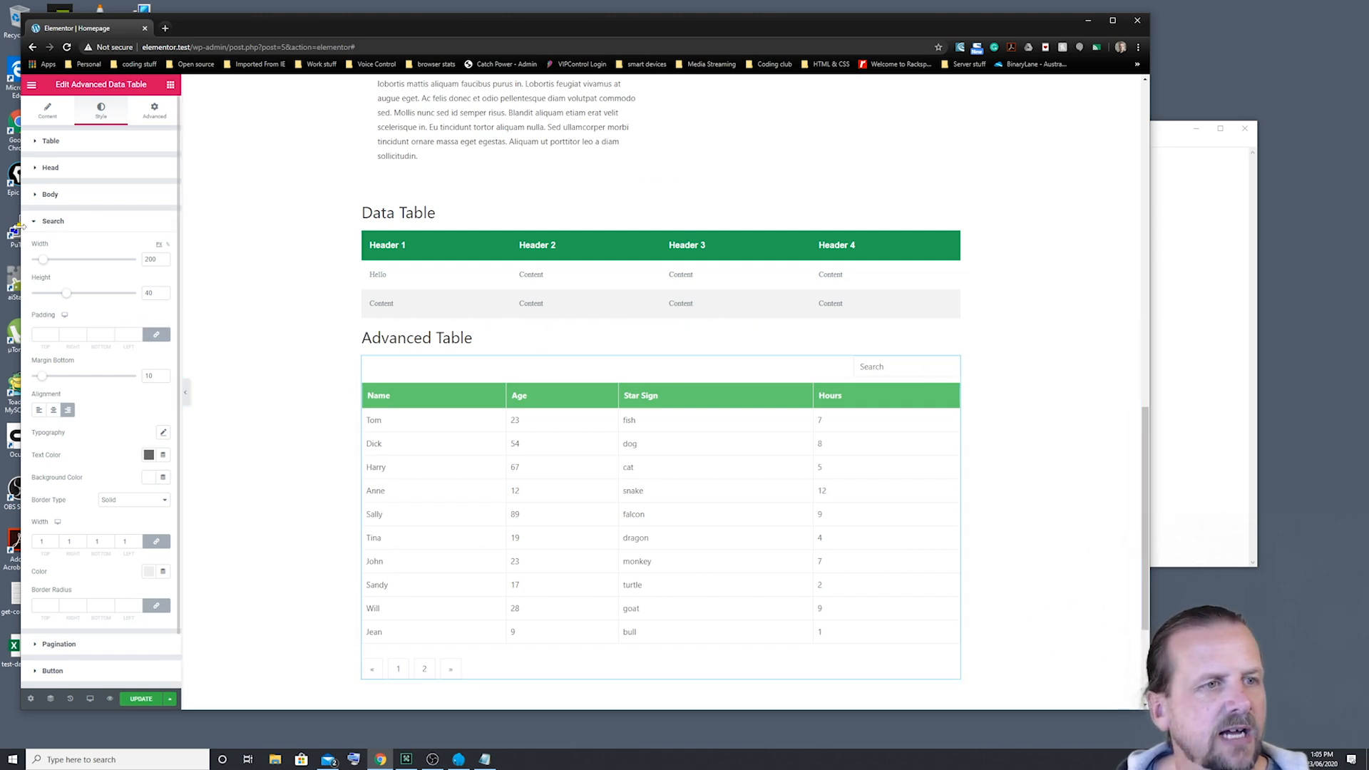
pyautogui.click(36, 225)
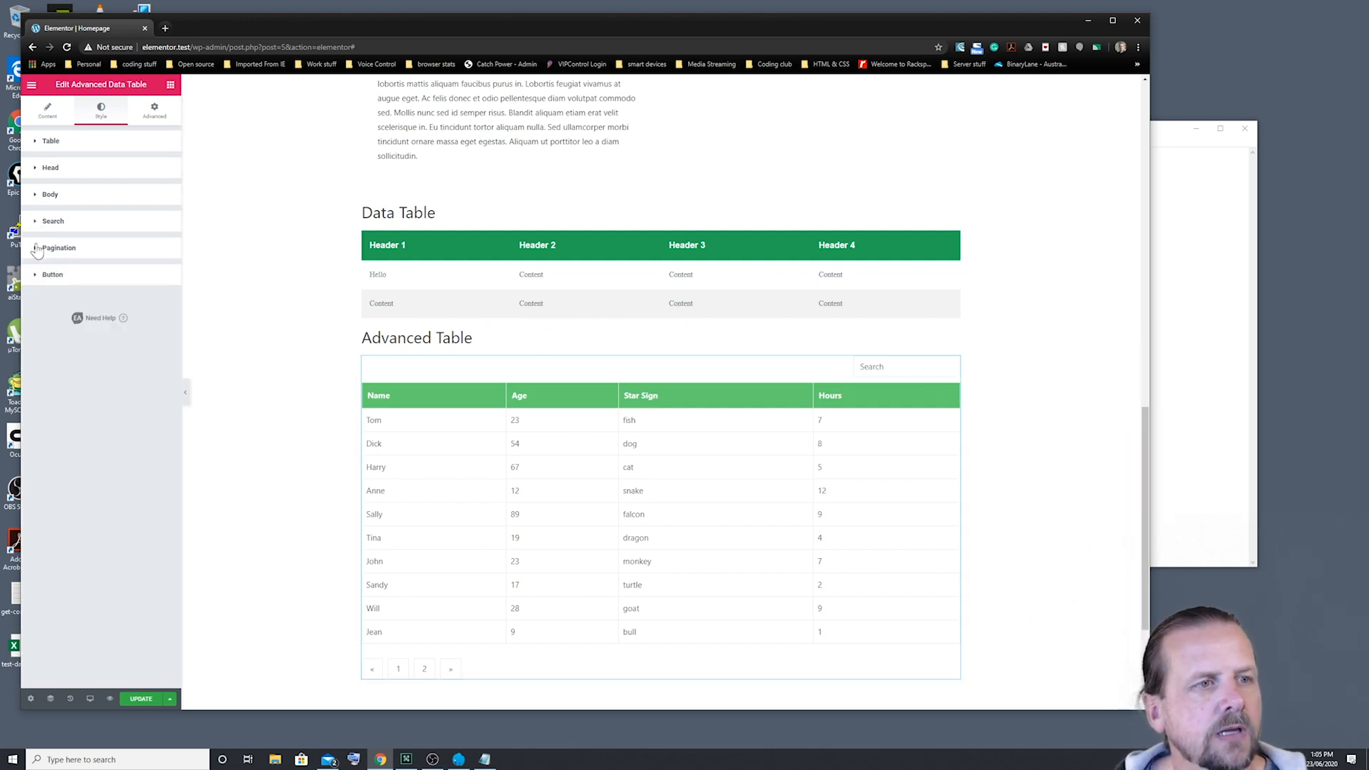
pyautogui.click(38, 254)
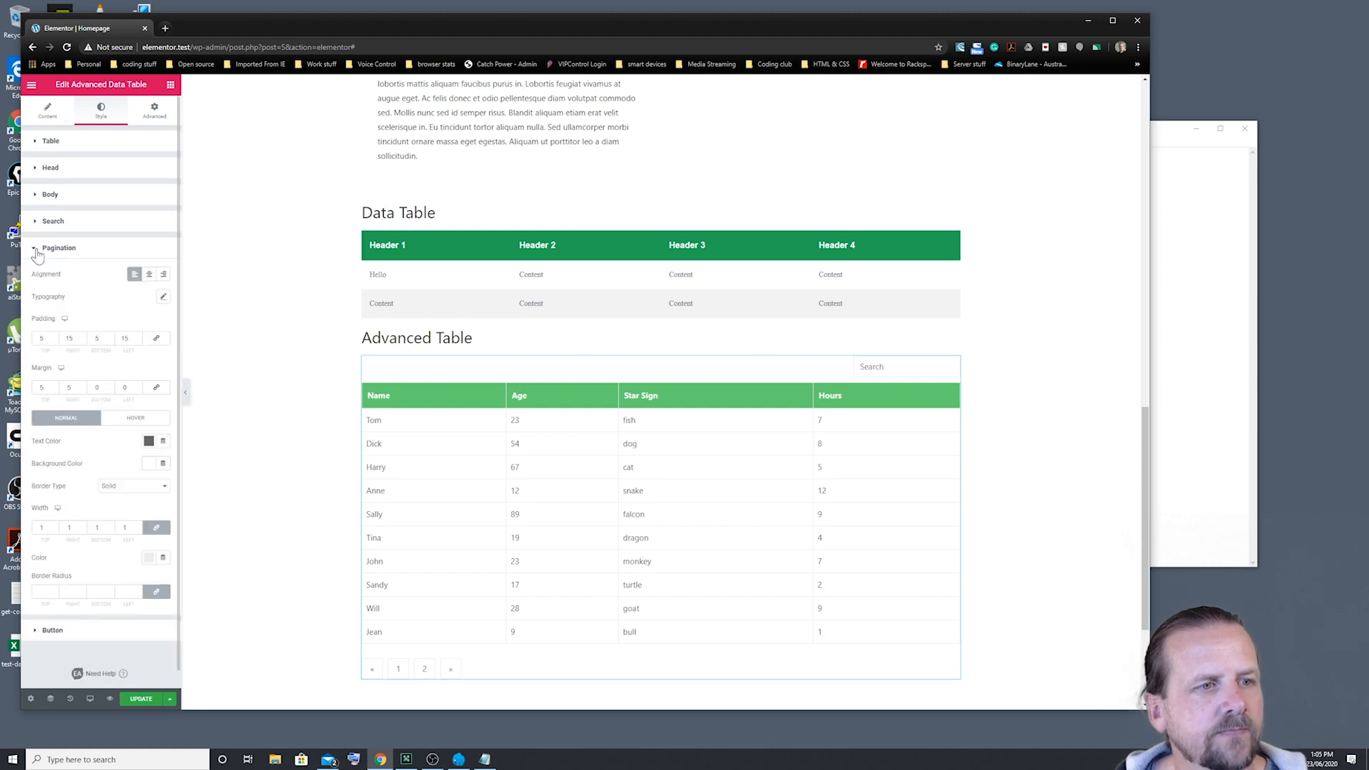
pyautogui.click(38, 253)
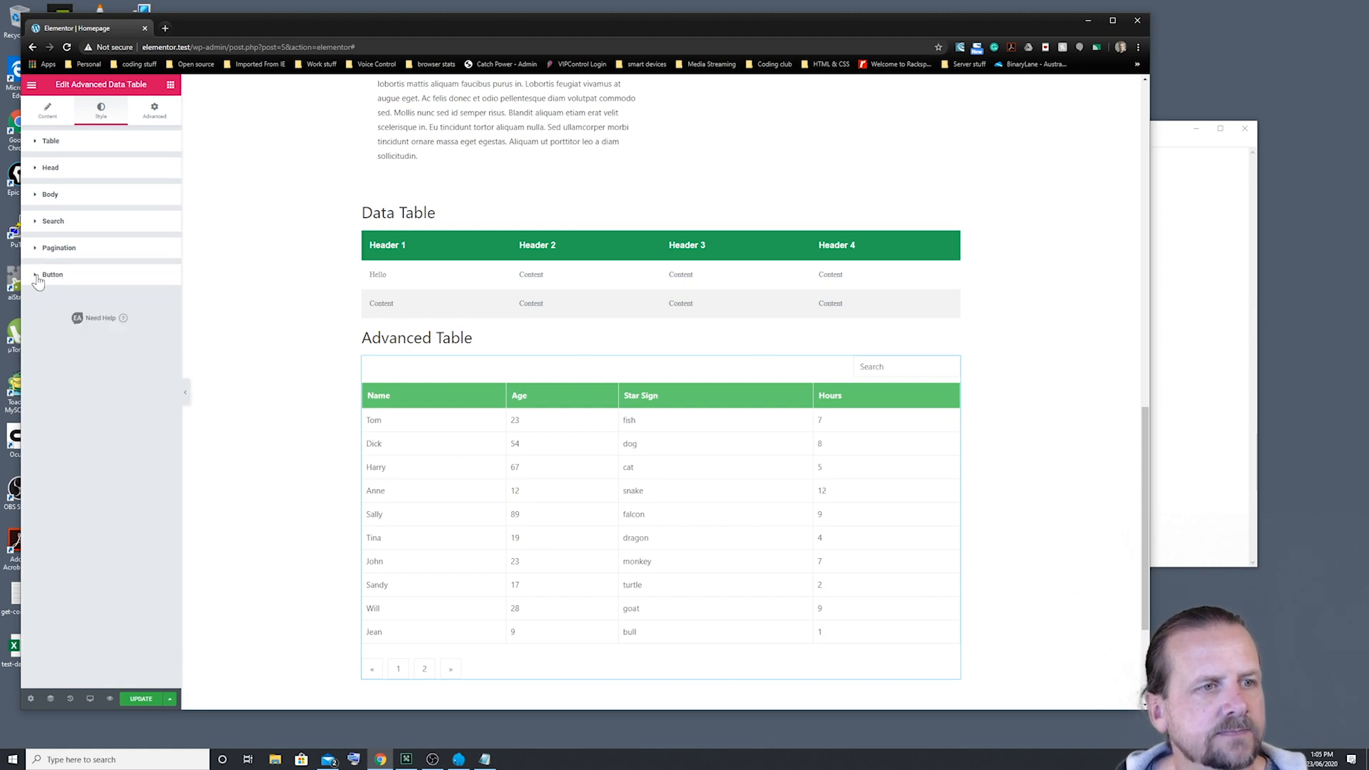
pyautogui.click(38, 280)
pyautogui.click(39, 279)
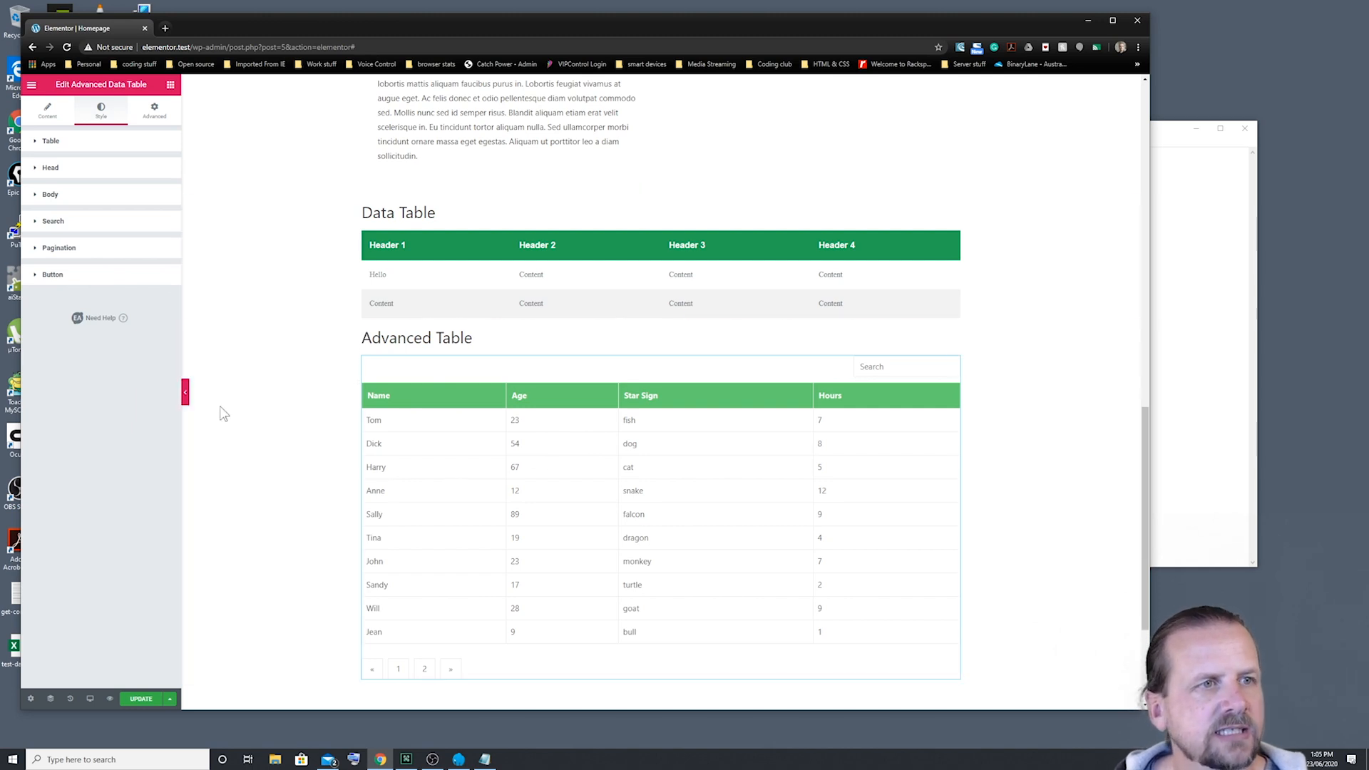
# Update the homepage with the new table styling and preview it at the Advanced Table section.
pyautogui.click(140, 700)
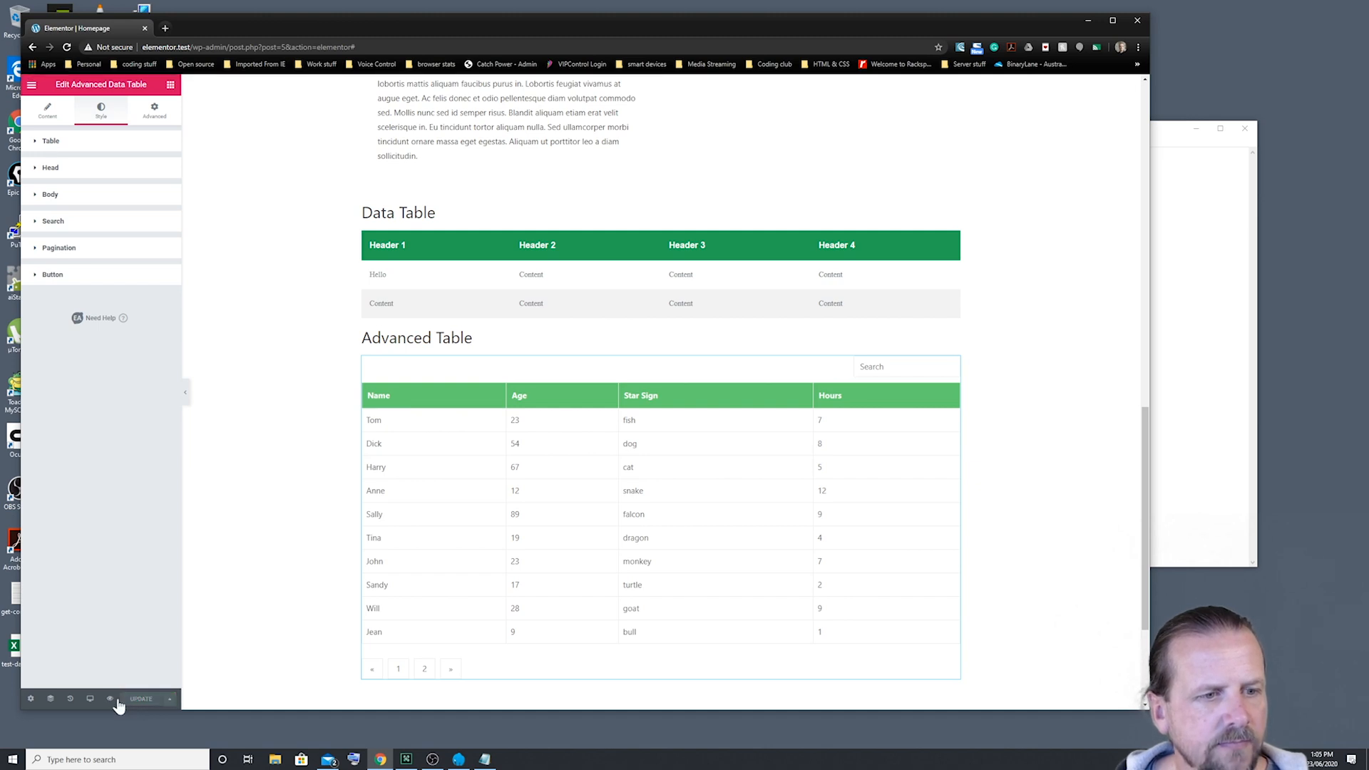
pyautogui.click(111, 700)
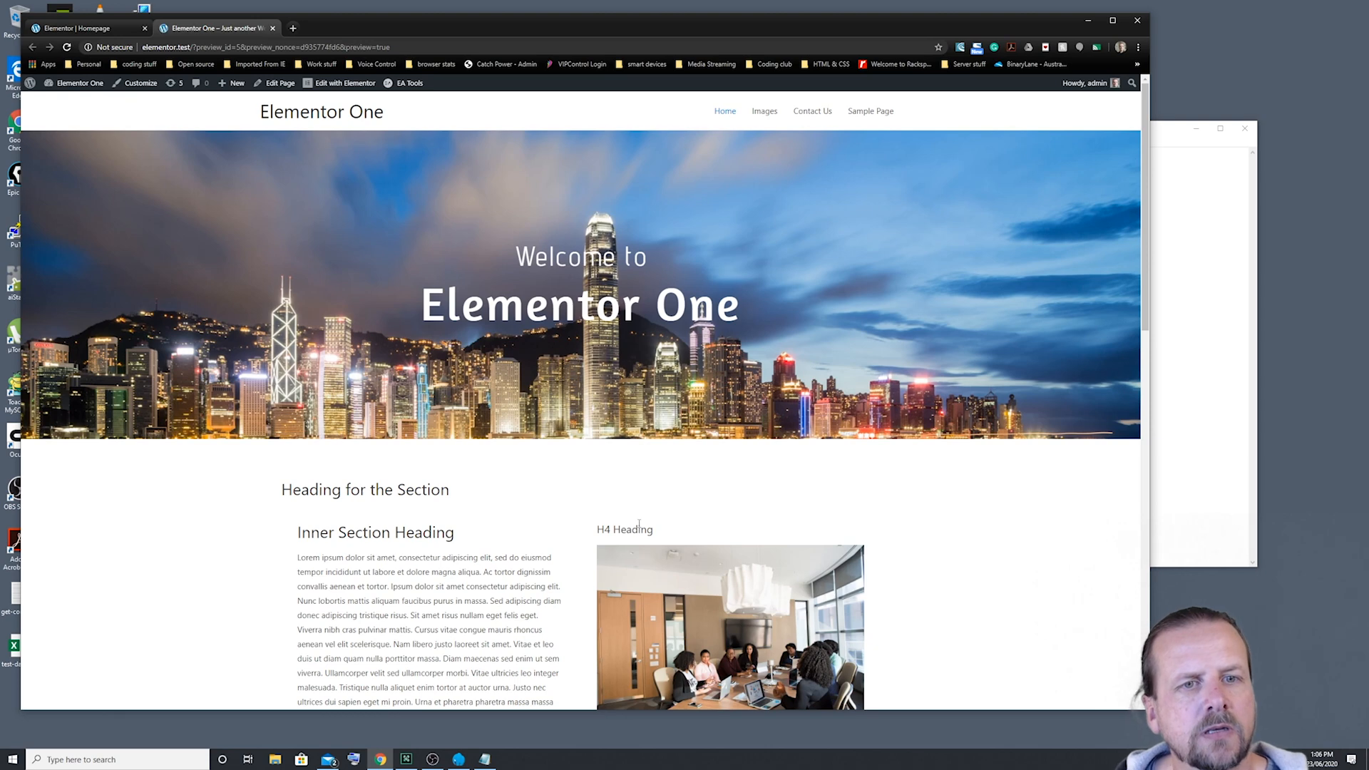
pyautogui.scroll(-12, 716, 489)
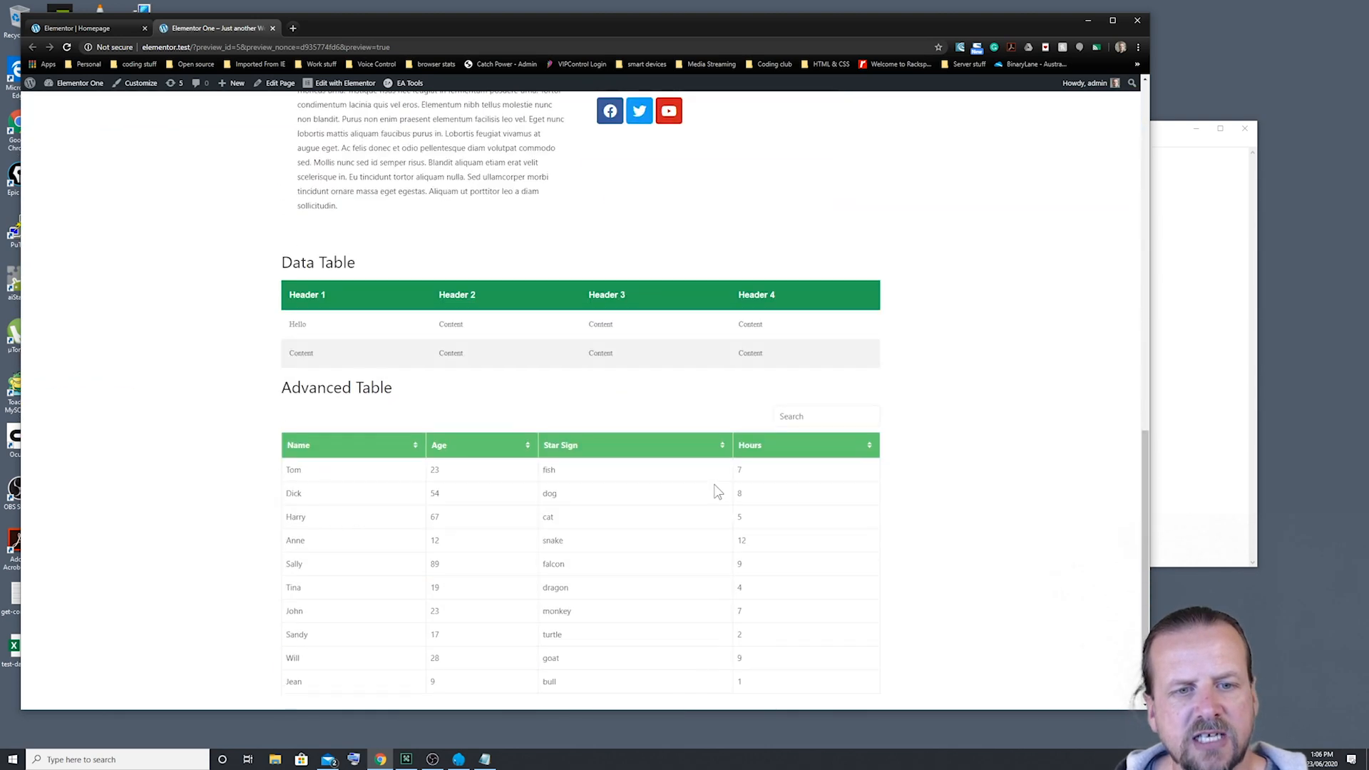
pyautogui.scroll(-1, 715, 489)
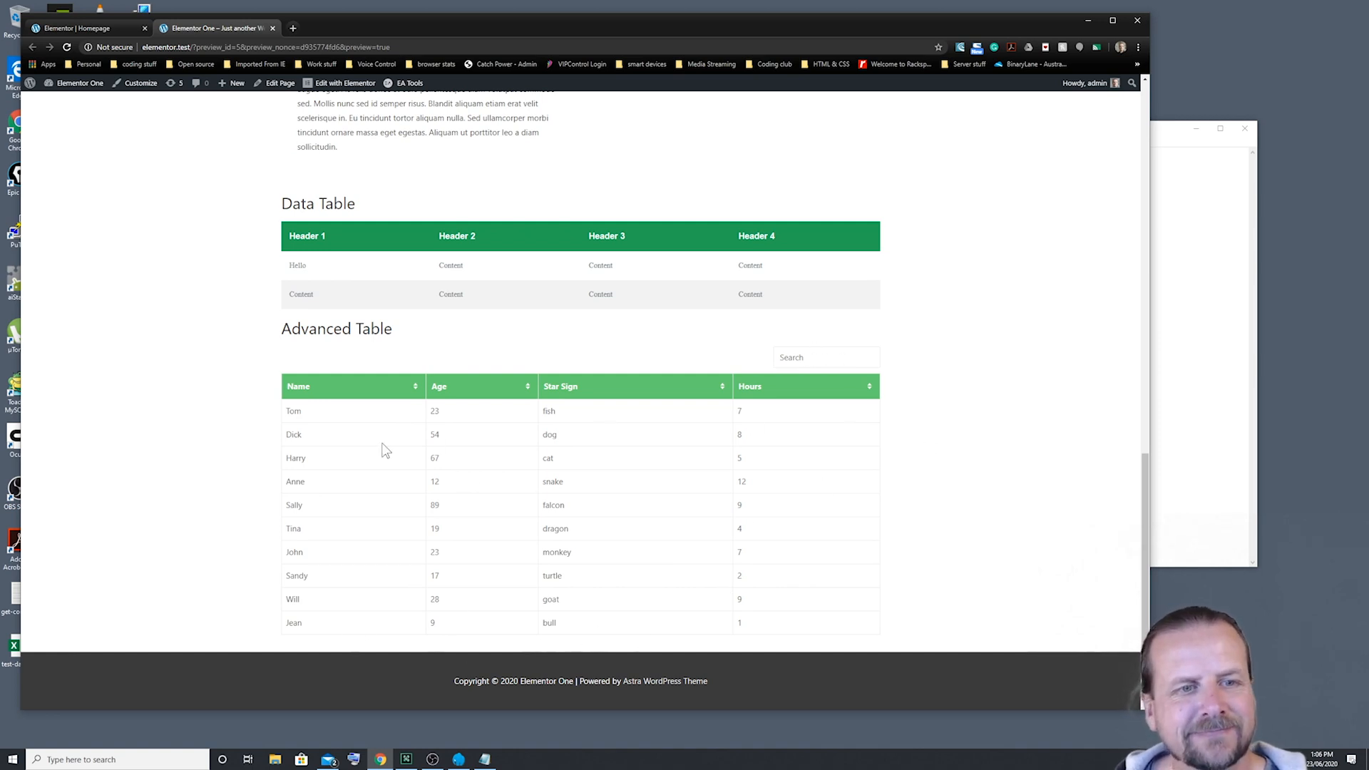
# Test the Advanced Table's sorting in both directions on the Name column and on the Age column.
pyautogui.click(417, 390)
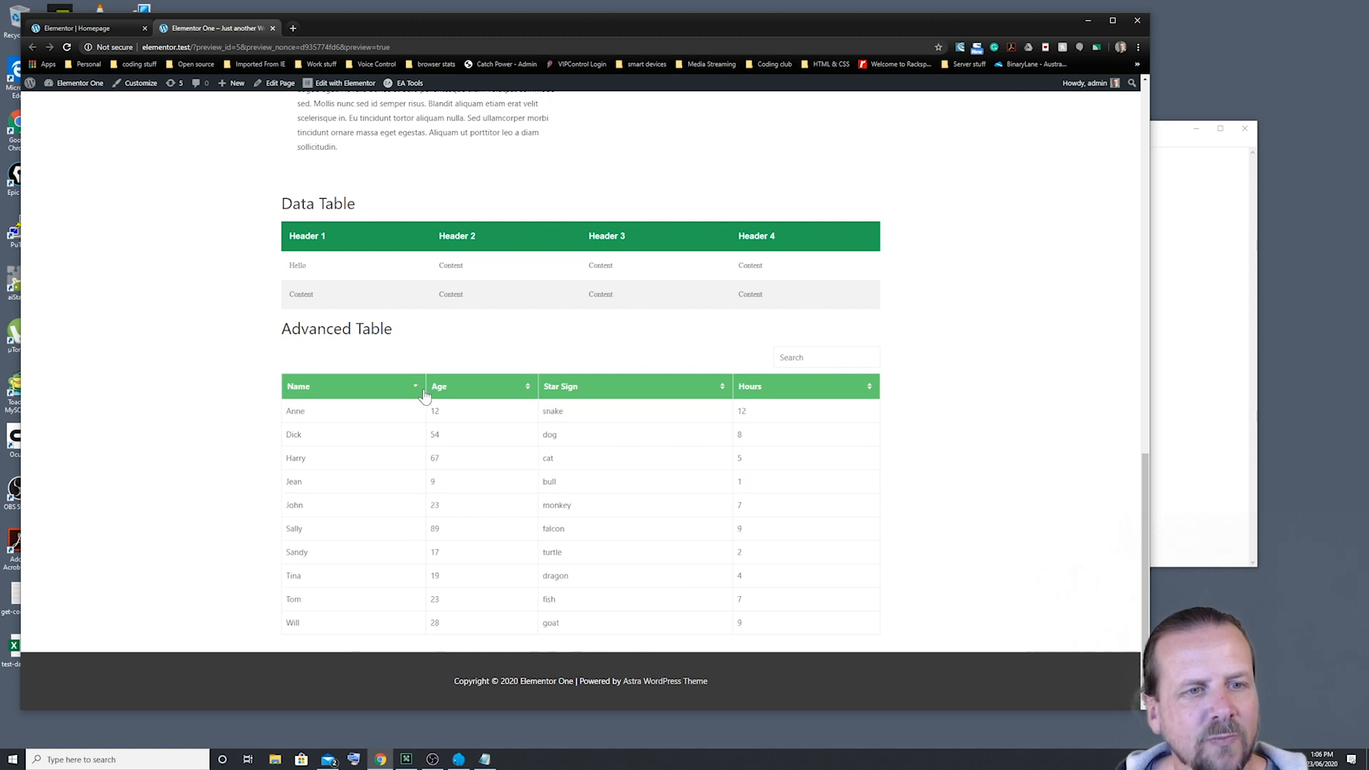
pyautogui.click(416, 390)
pyautogui.click(528, 388)
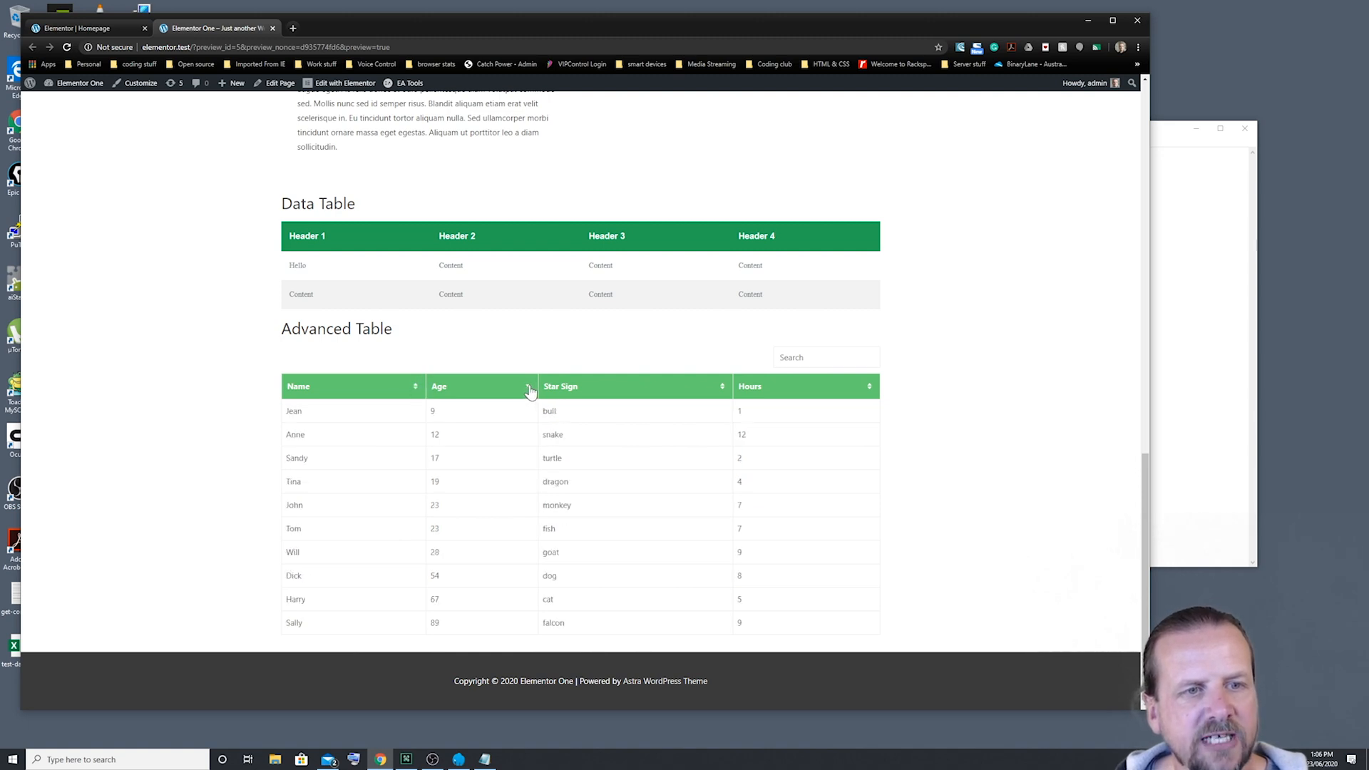
pyautogui.click(529, 388)
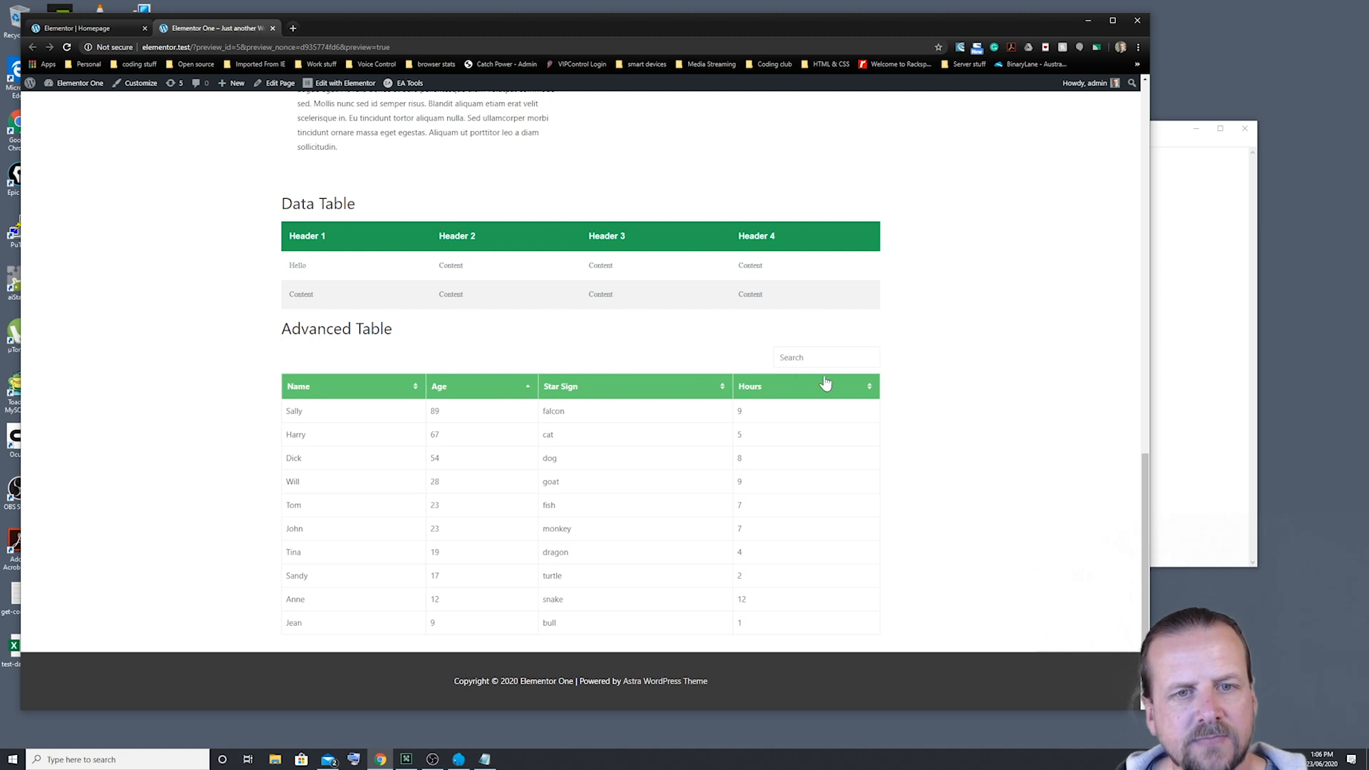
# Test the Advanced Table's search with the value 9, then clear the search.
pyautogui.click(808, 356)
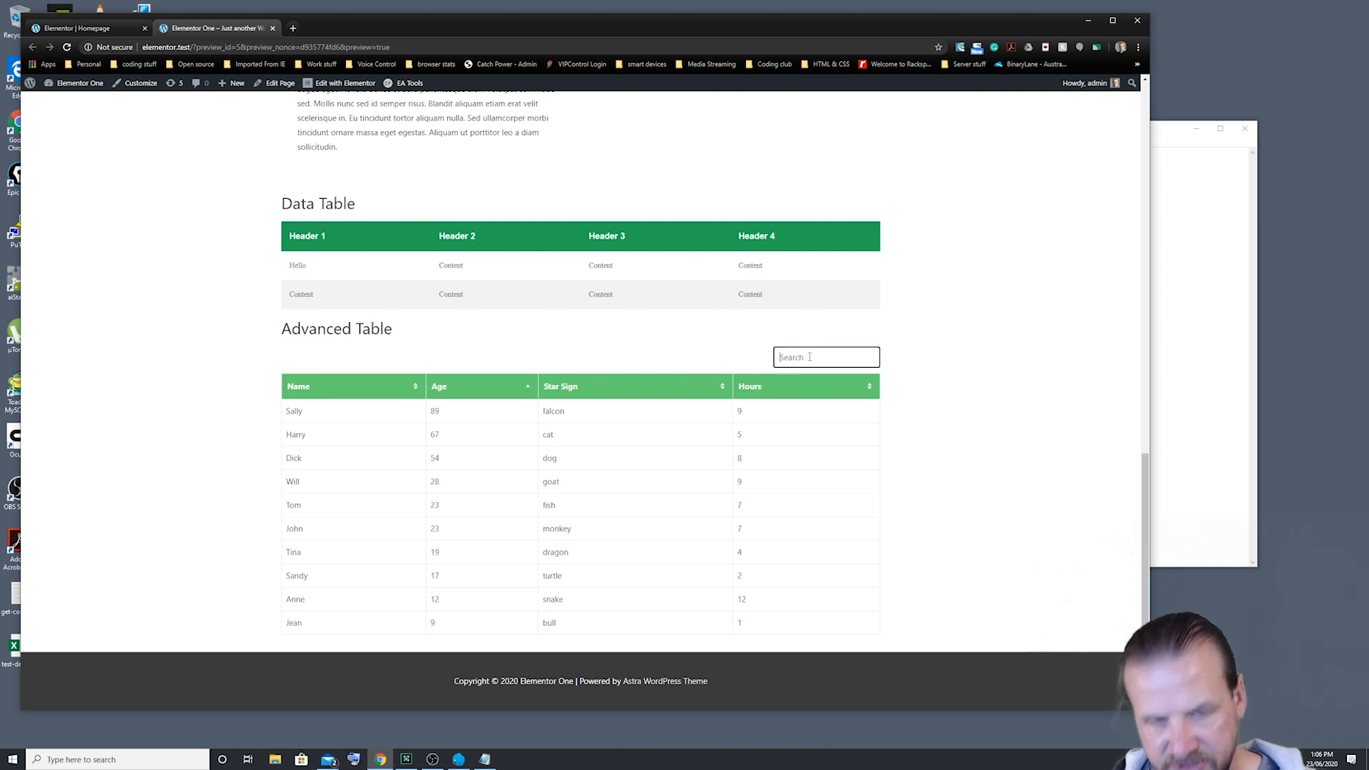
pyautogui.write('9')
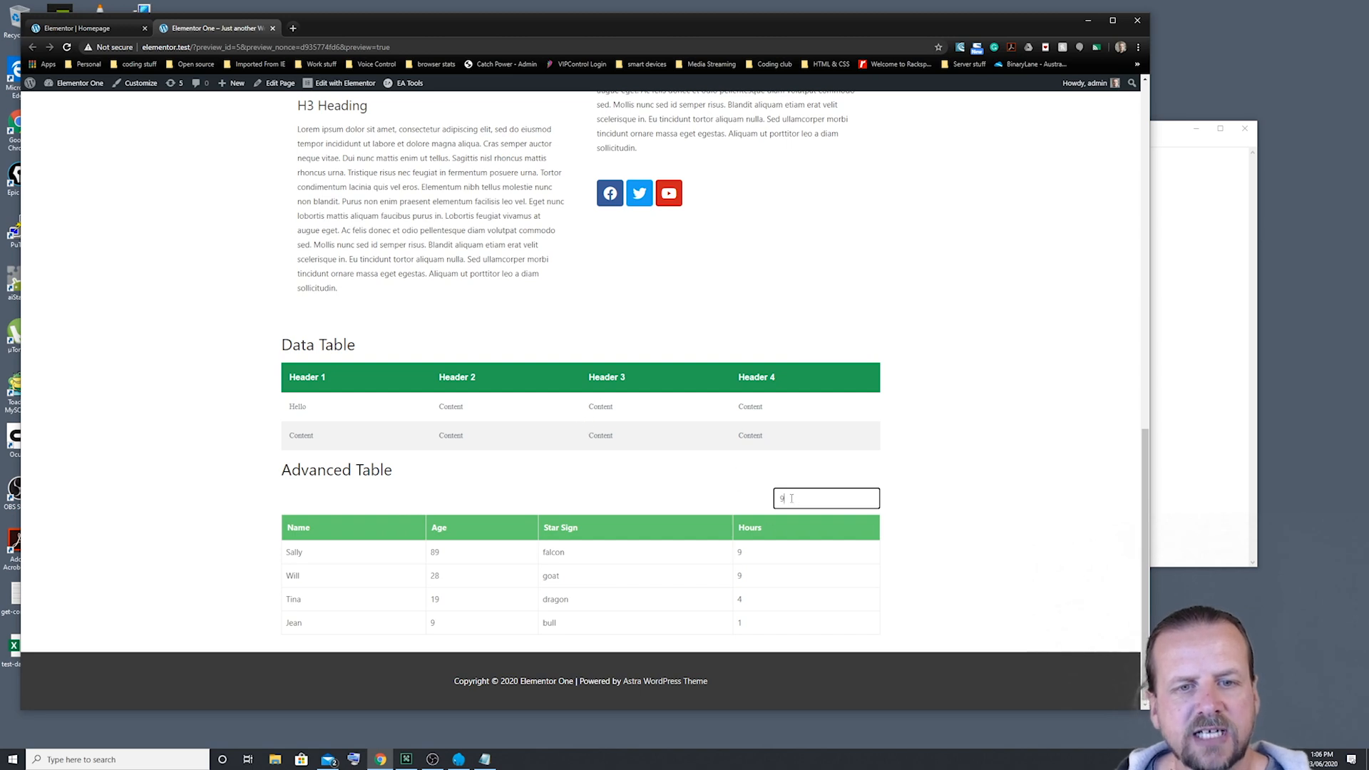
pyautogui.press('BackSpace')
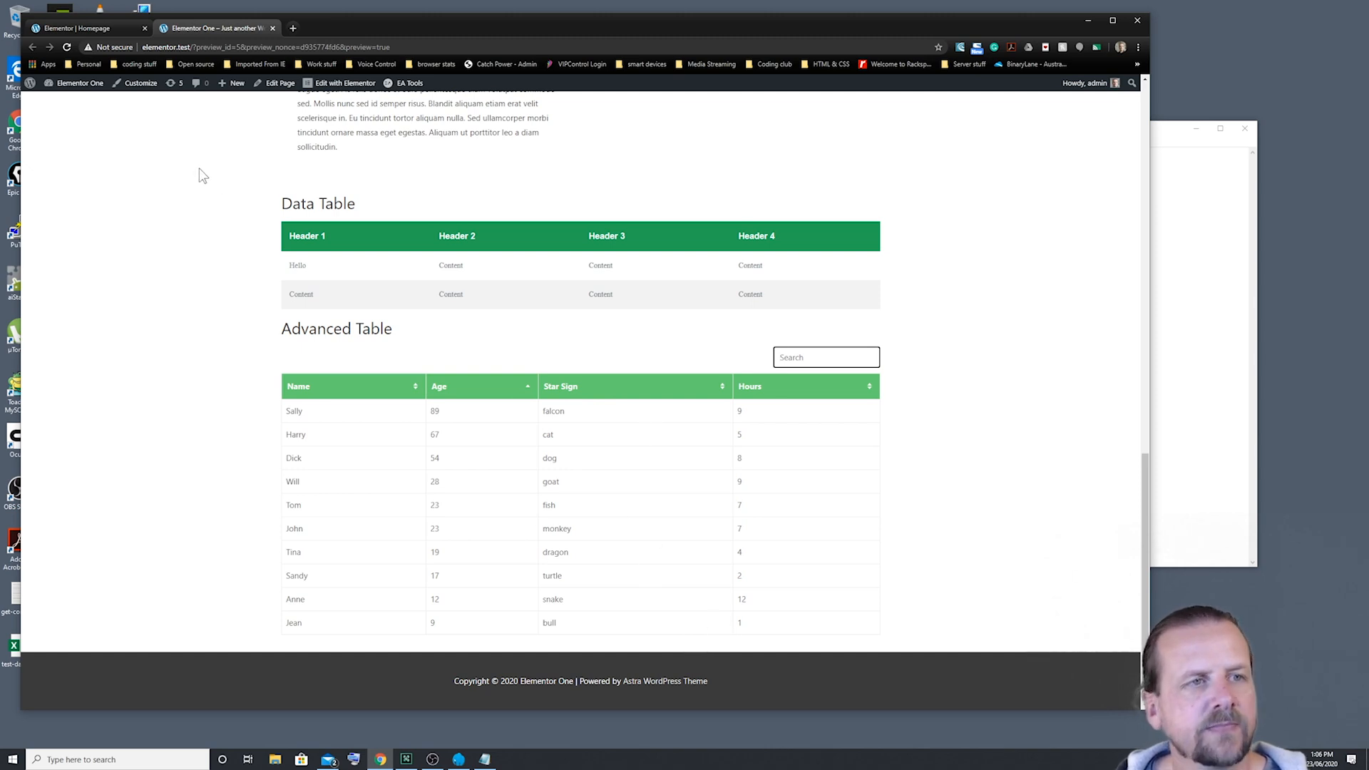
# Close the preview and set the Advanced Data Table's rows per page to 5 in its advanced features.
pyautogui.click(272, 28)
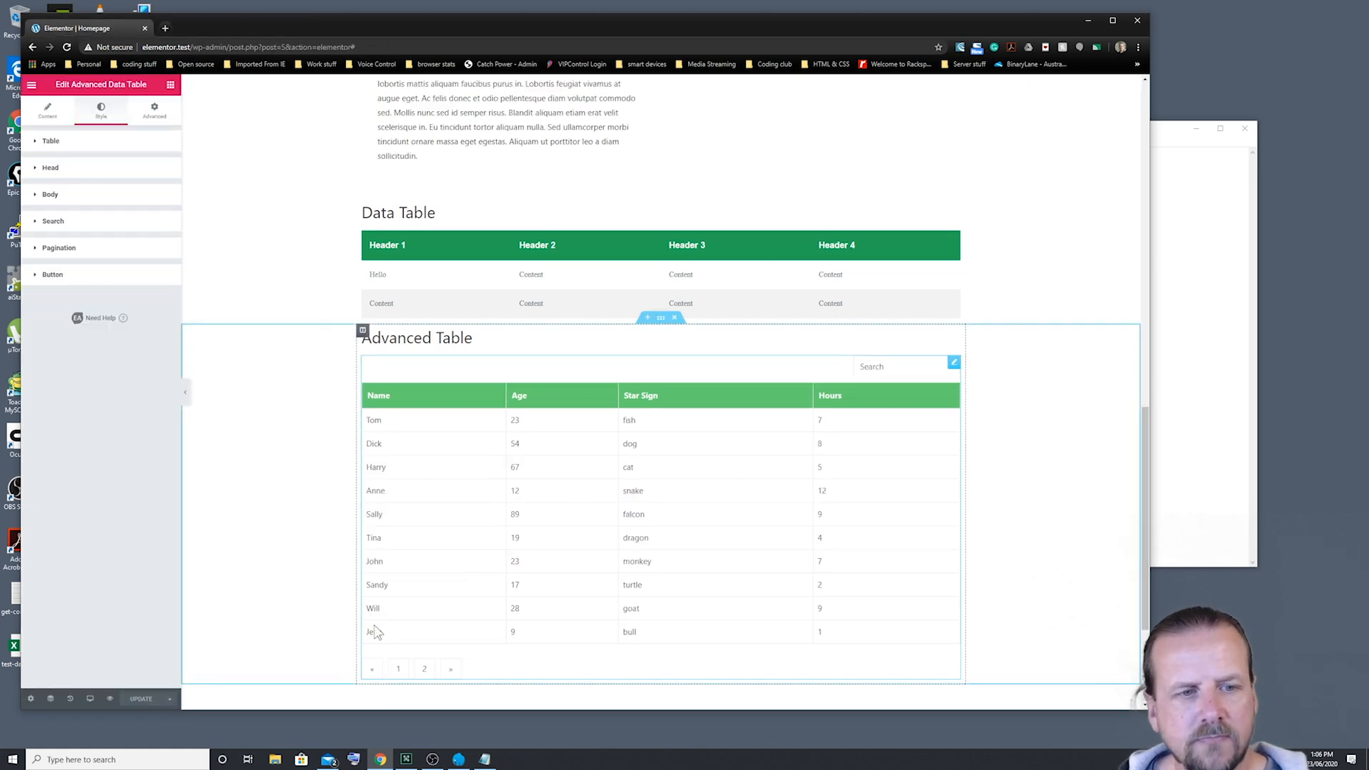
pyautogui.click(47, 113)
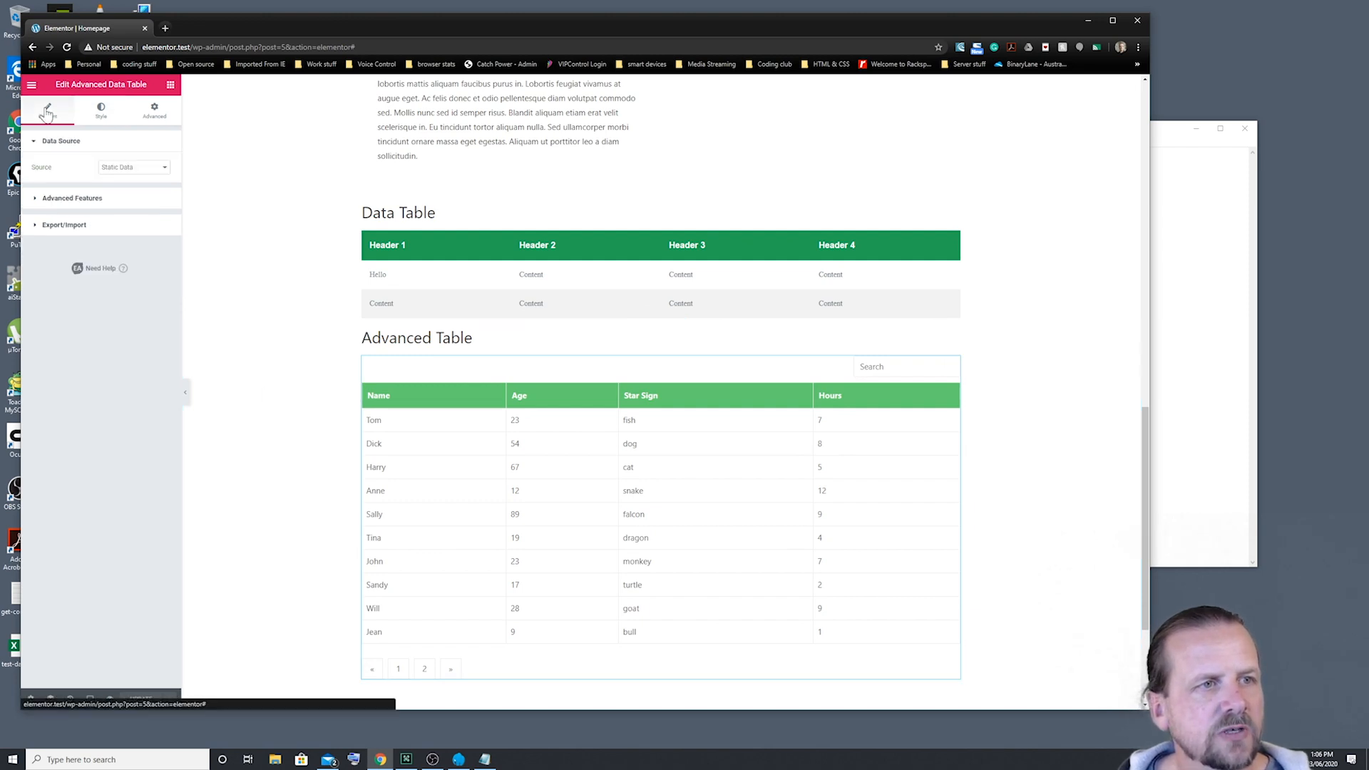
pyautogui.click(33, 203)
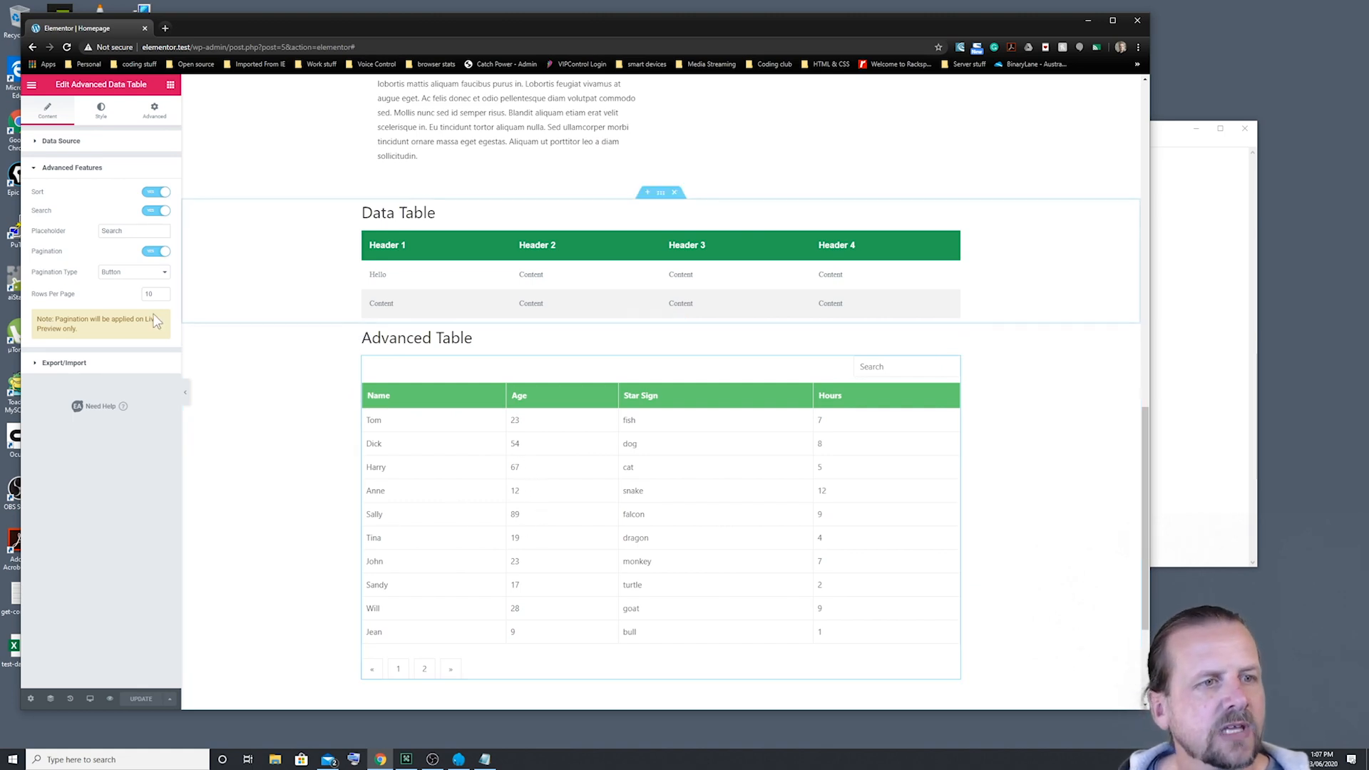
pyautogui.doubleClick(154, 294)
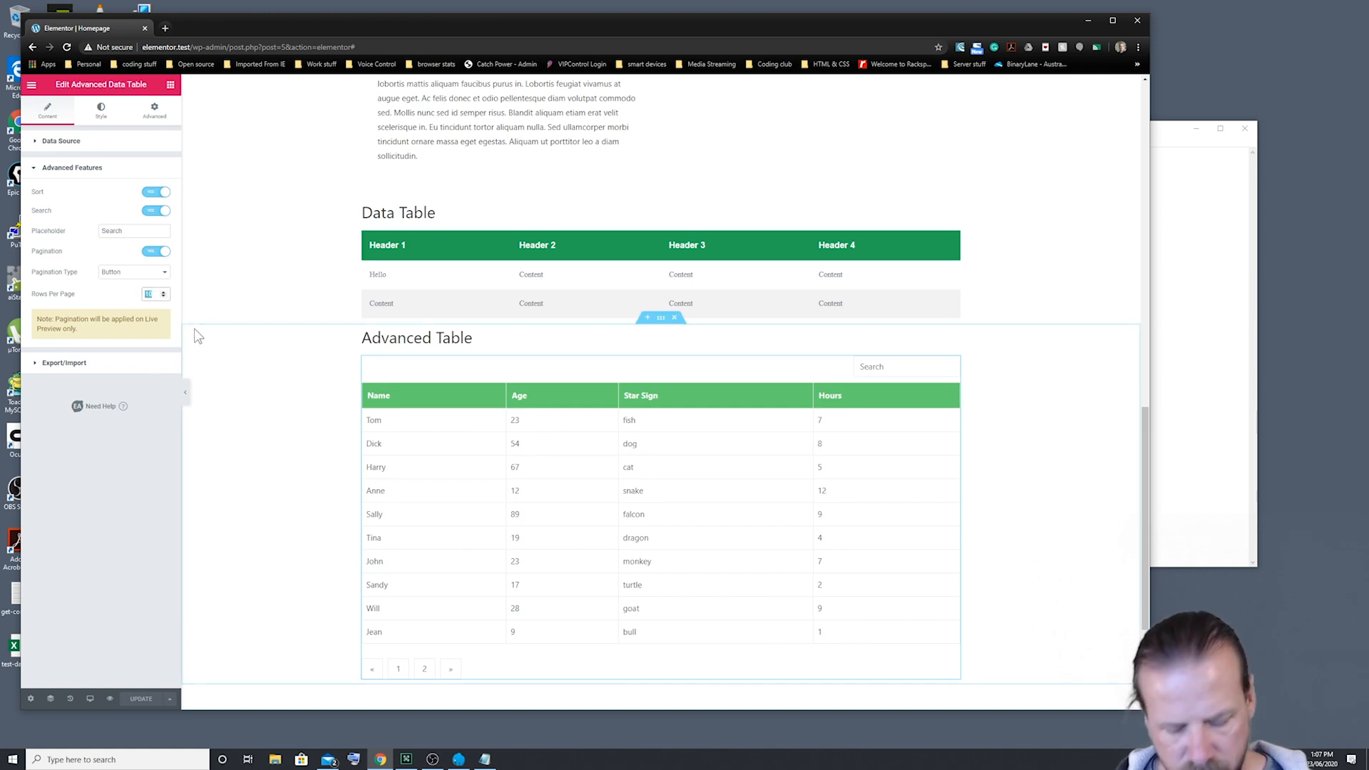
pyautogui.write('5')
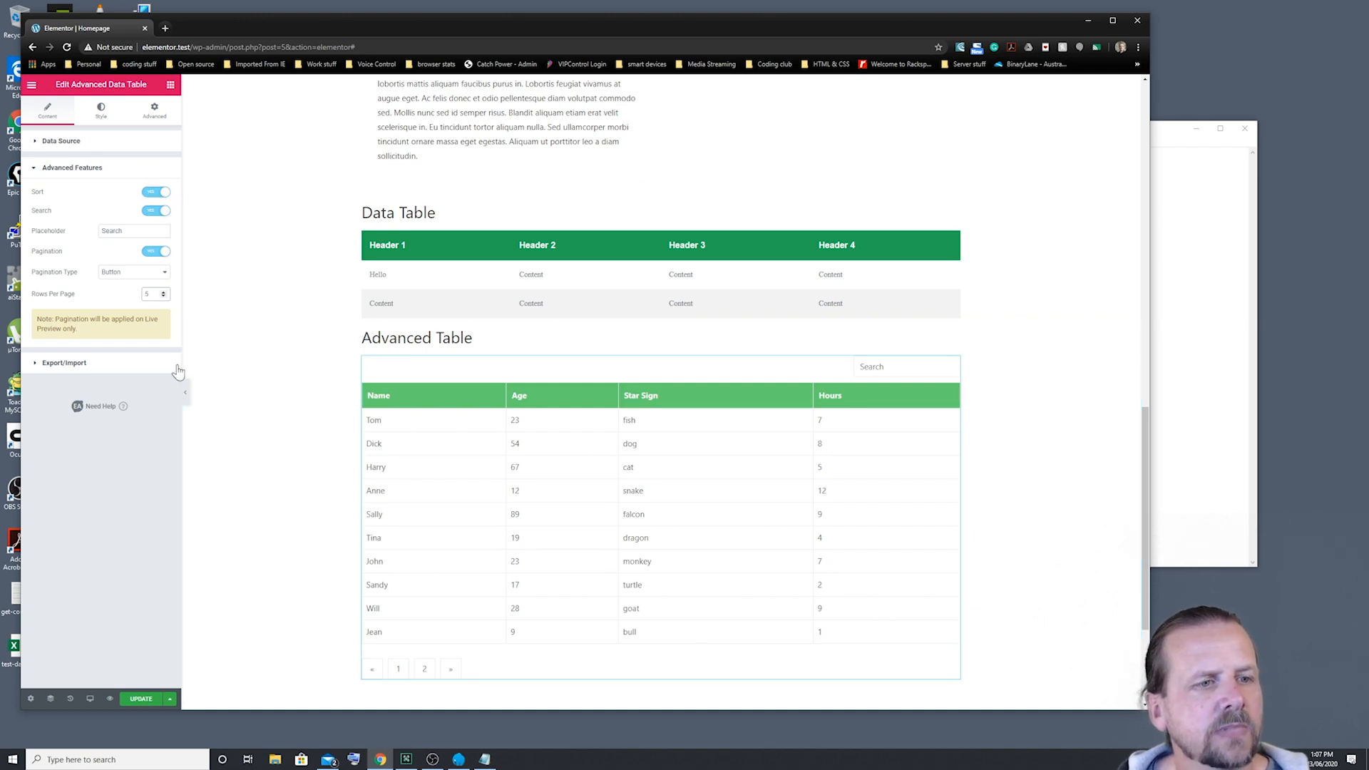
# Save the changed rows-per-page setting to the homepage and preview the Advanced Table again.
pyautogui.click(148, 700)
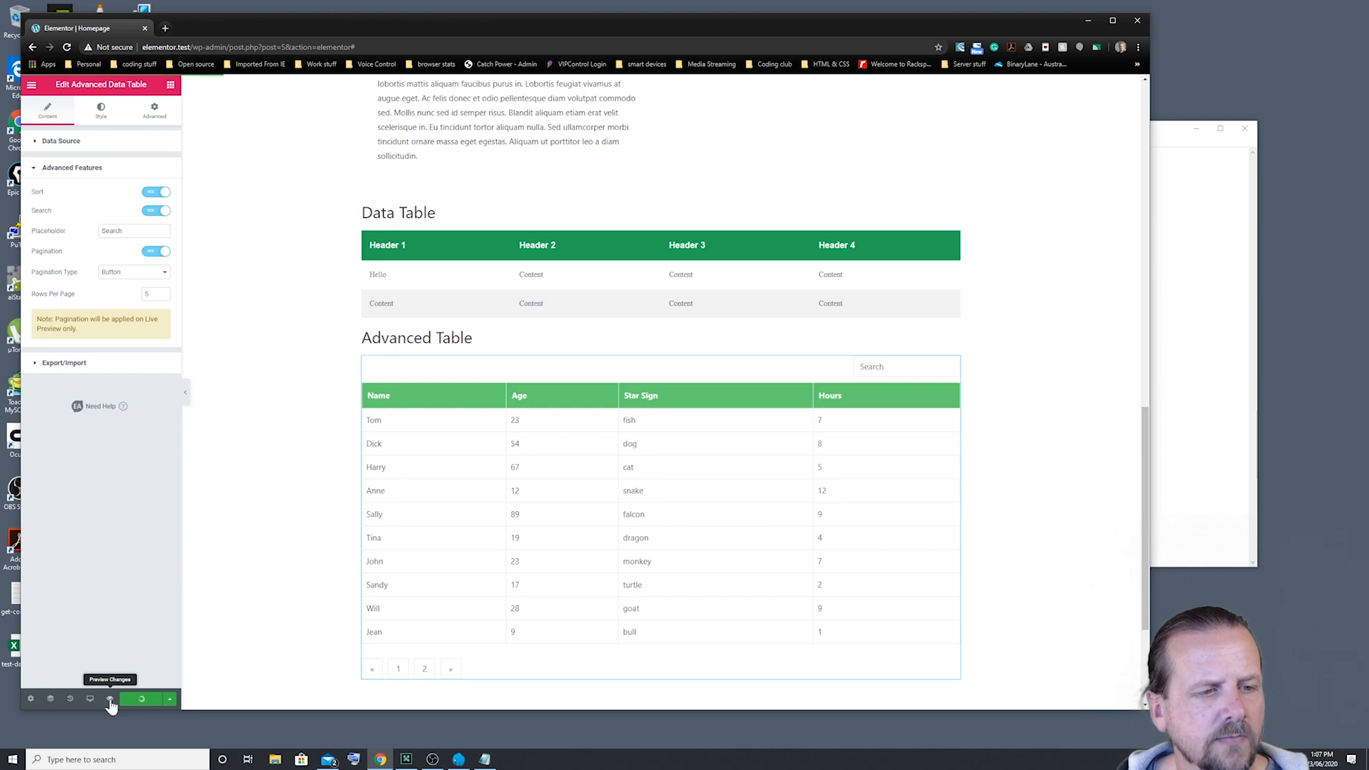
pyautogui.click(110, 699)
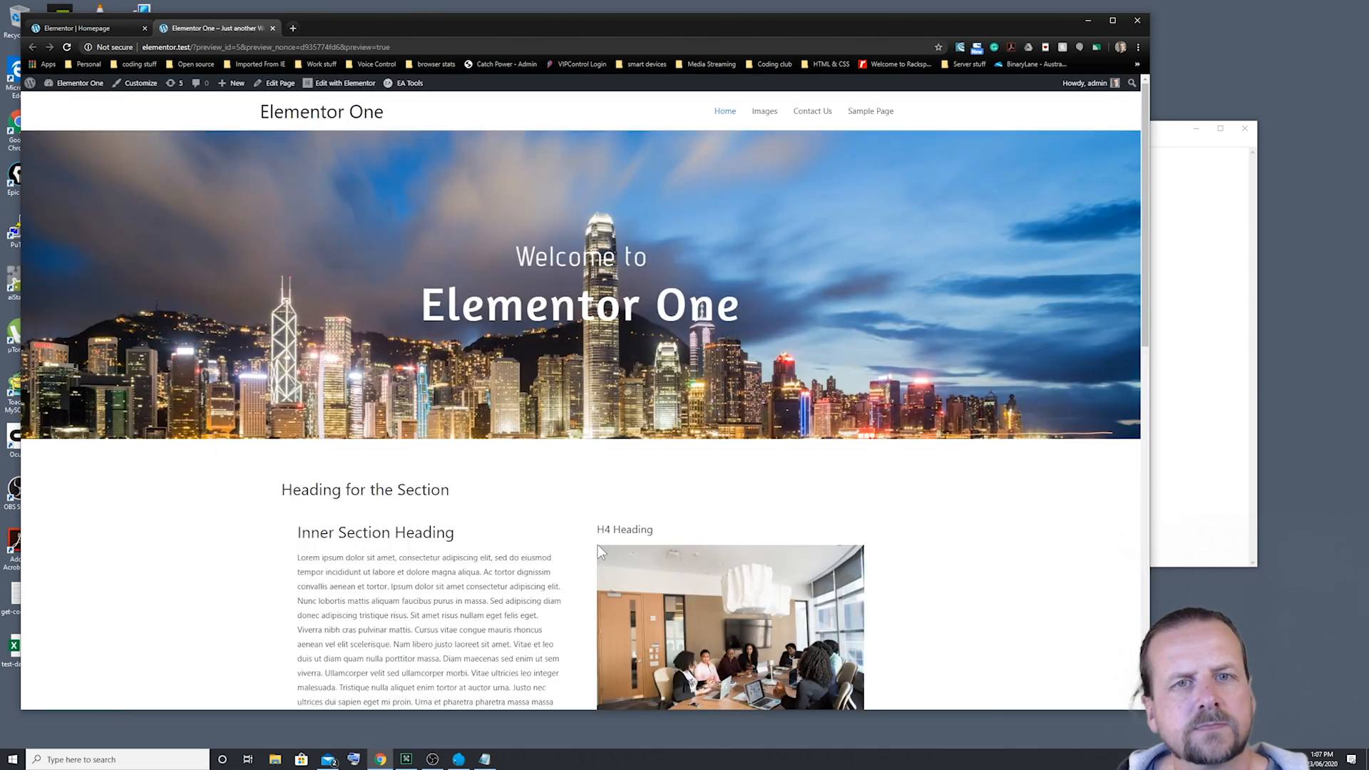
pyautogui.scroll(-4, 892, 464)
pyautogui.scroll(-8, 897, 478)
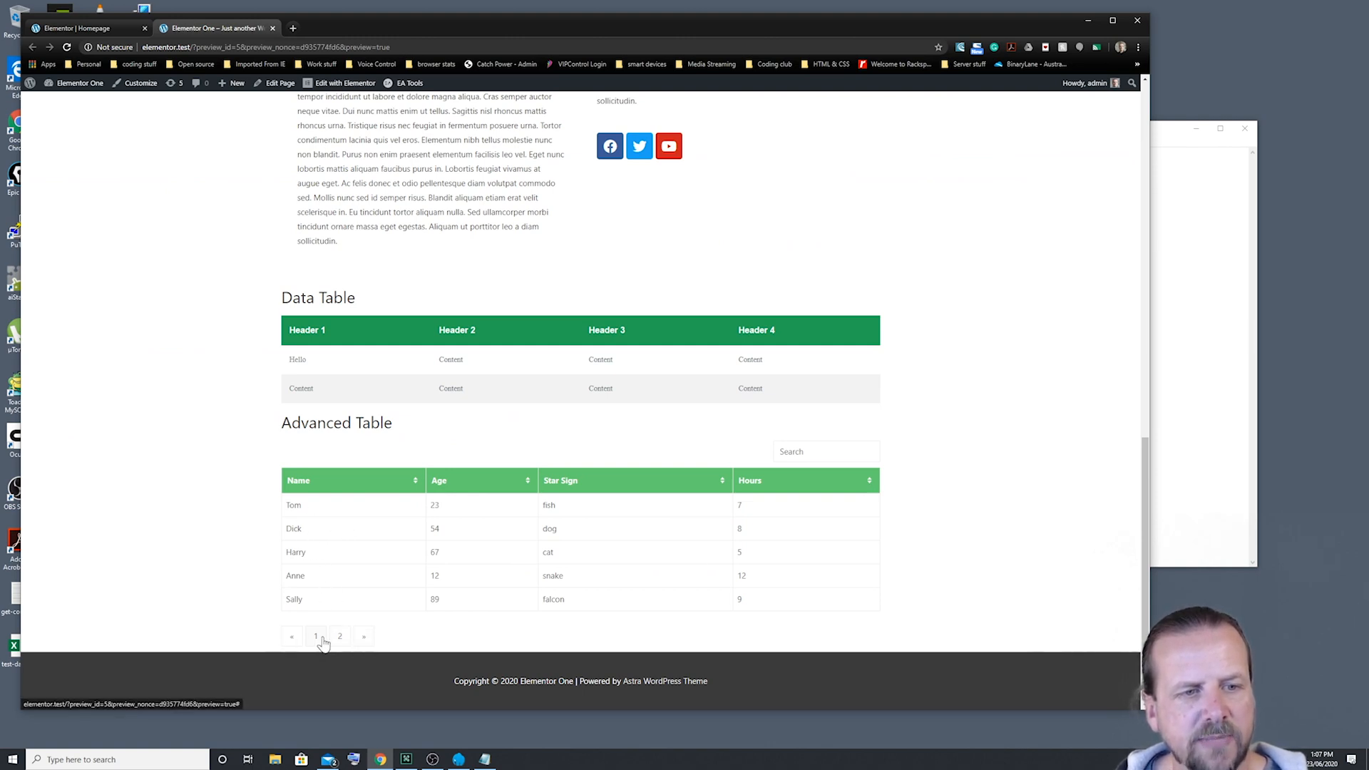
# Test the Advanced Table's pagination with the next and previous arrows and the page 2 and page 1 buttons.
pyautogui.click(365, 637)
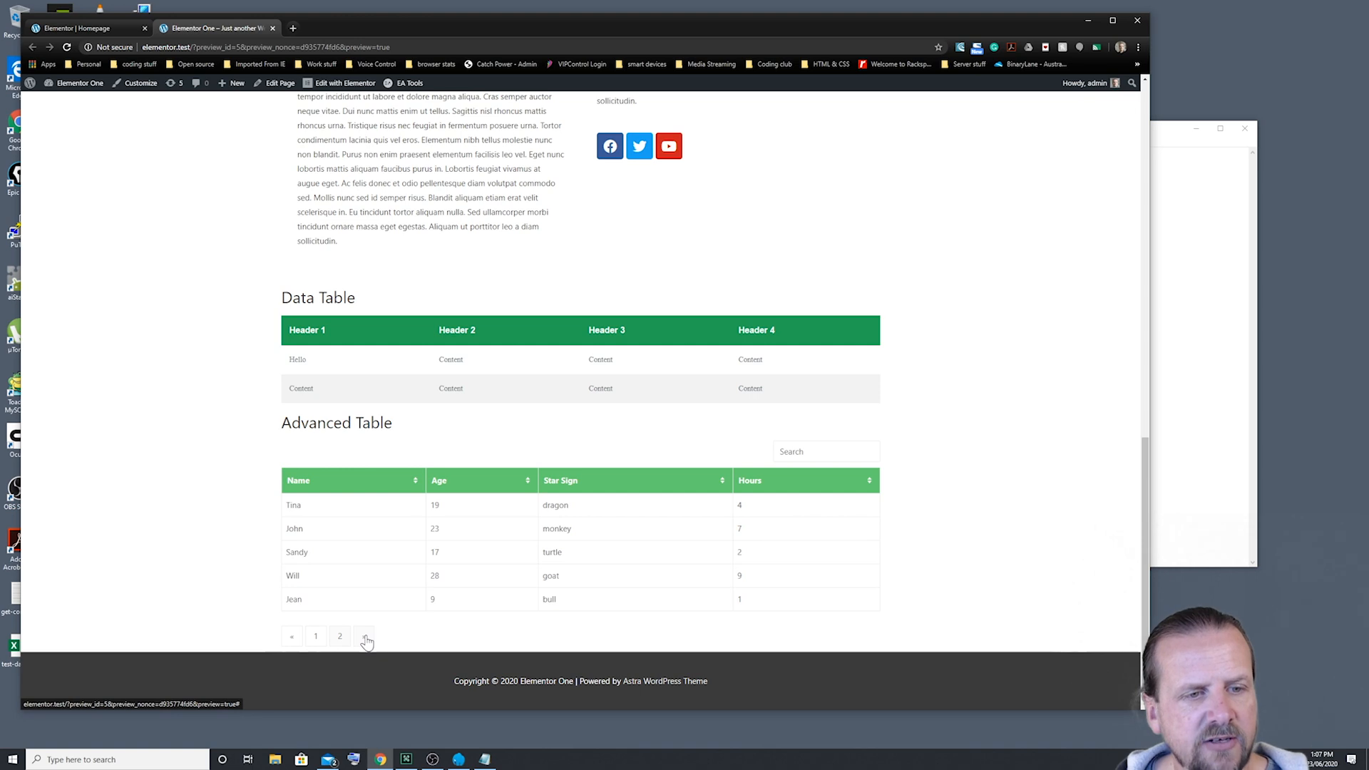
pyautogui.click(292, 638)
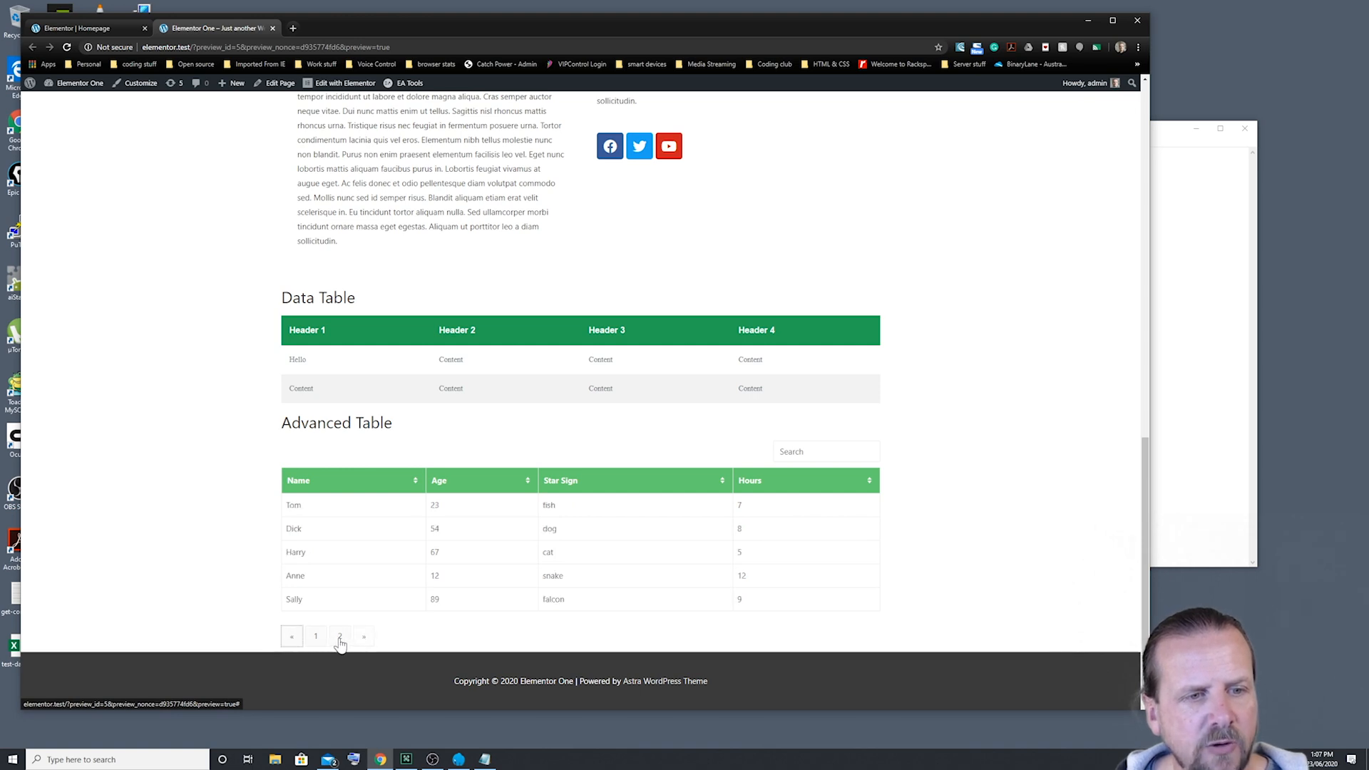
pyautogui.click(340, 639)
pyautogui.click(314, 639)
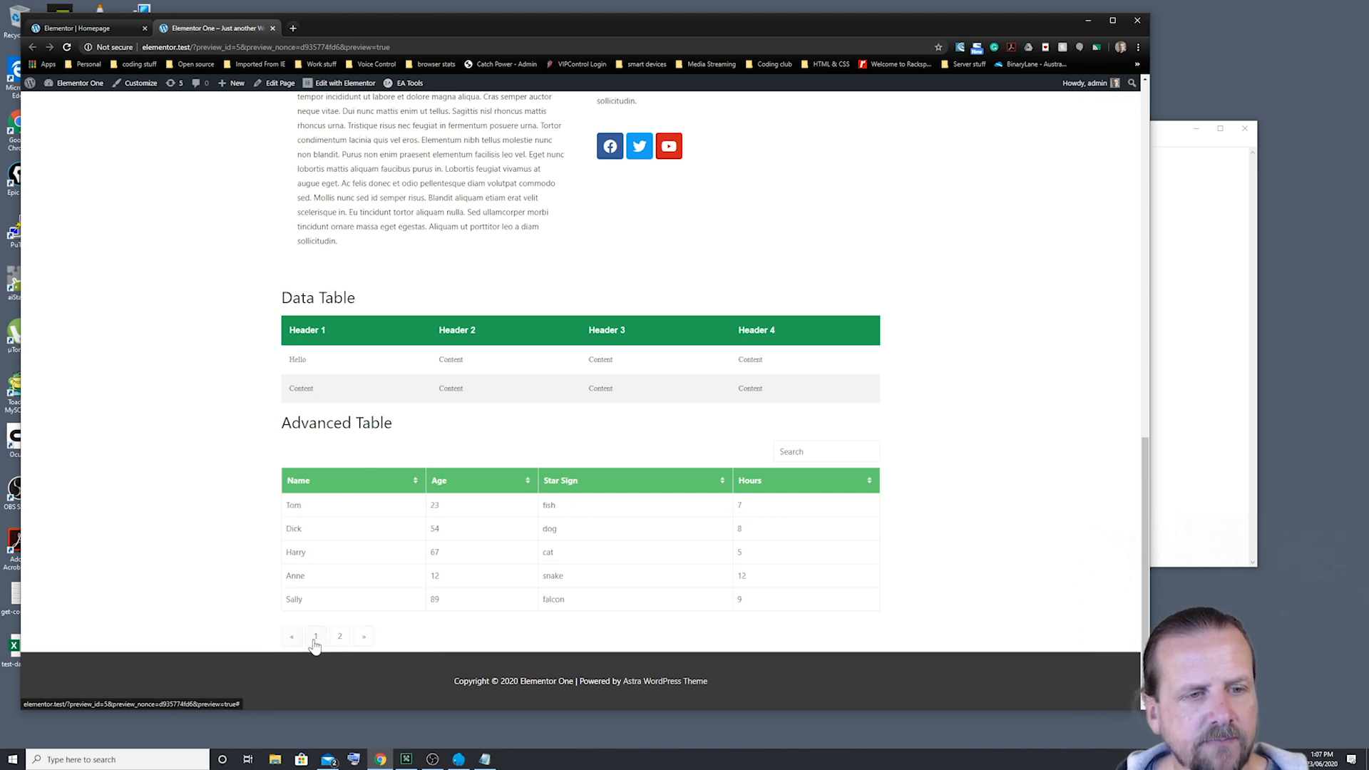